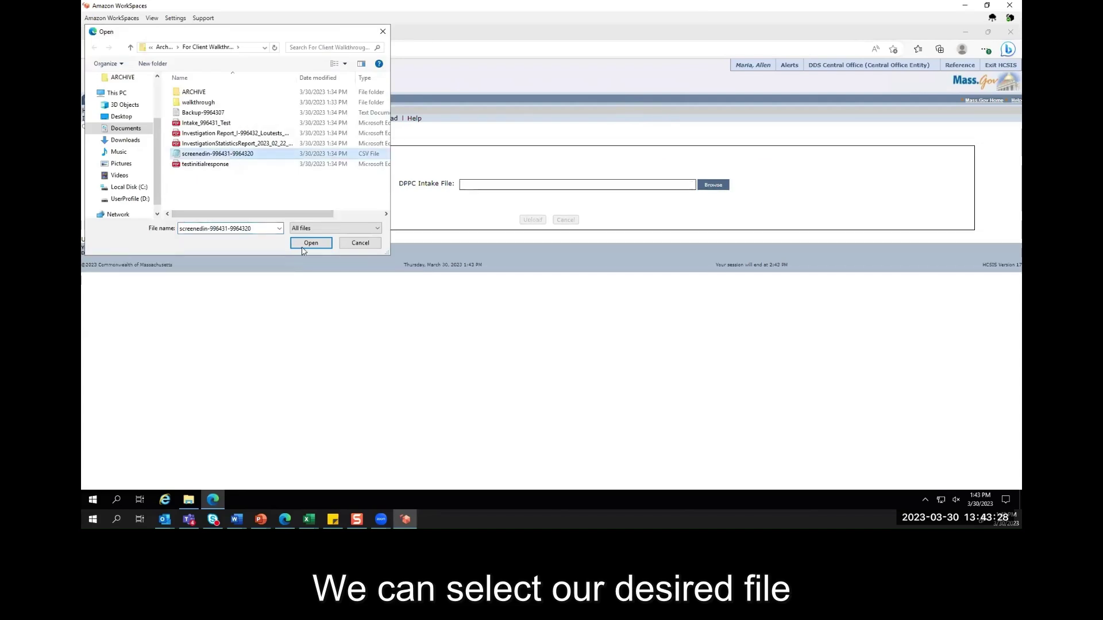
left_click(311, 243)
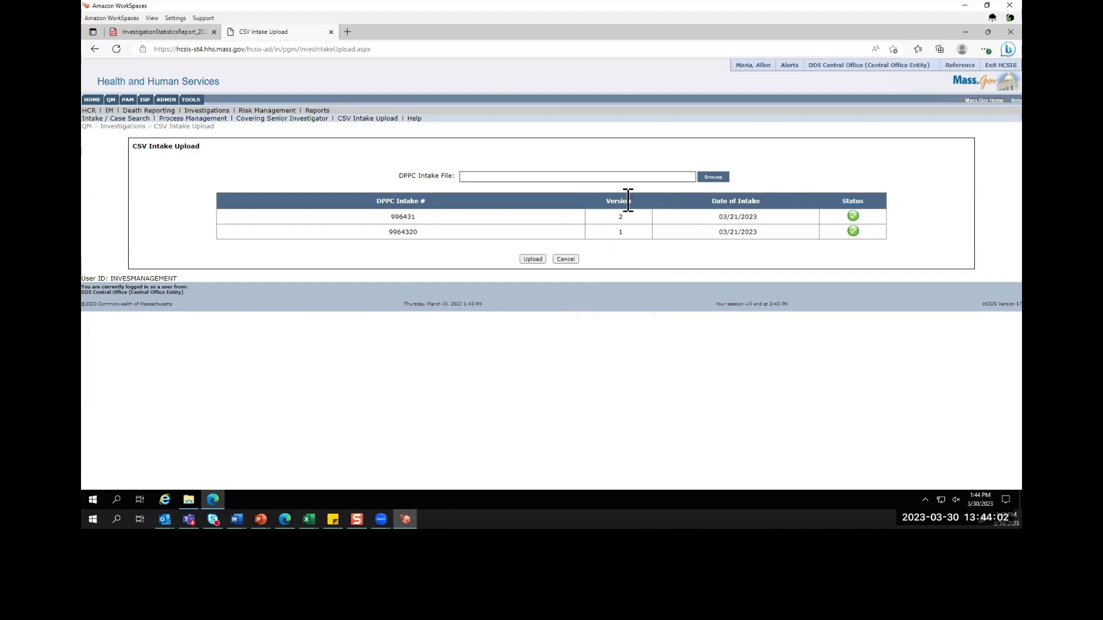
double_click(743, 199)
left_click(805, 244)
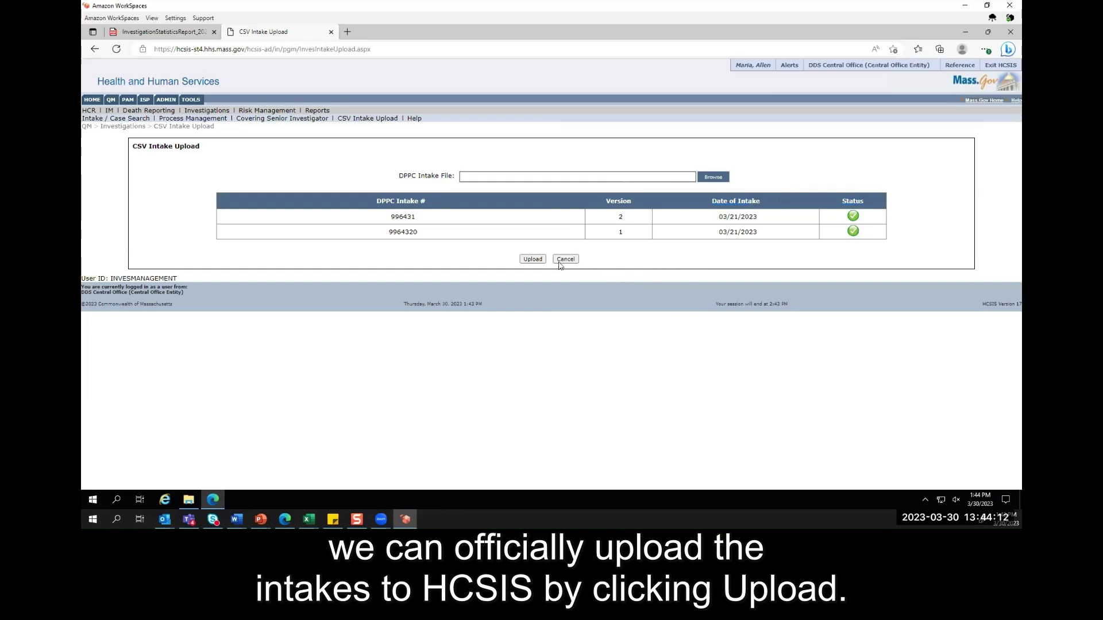
- Upload the two listed DPPC intakes to HCSIS
left_click(533, 259)
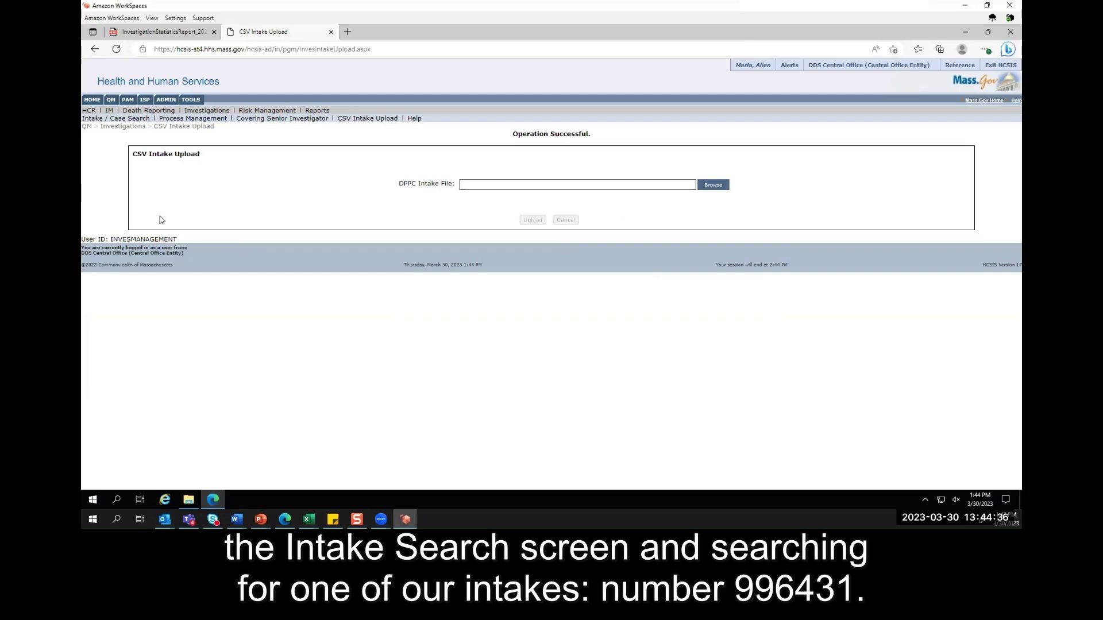
left_click(125, 119)
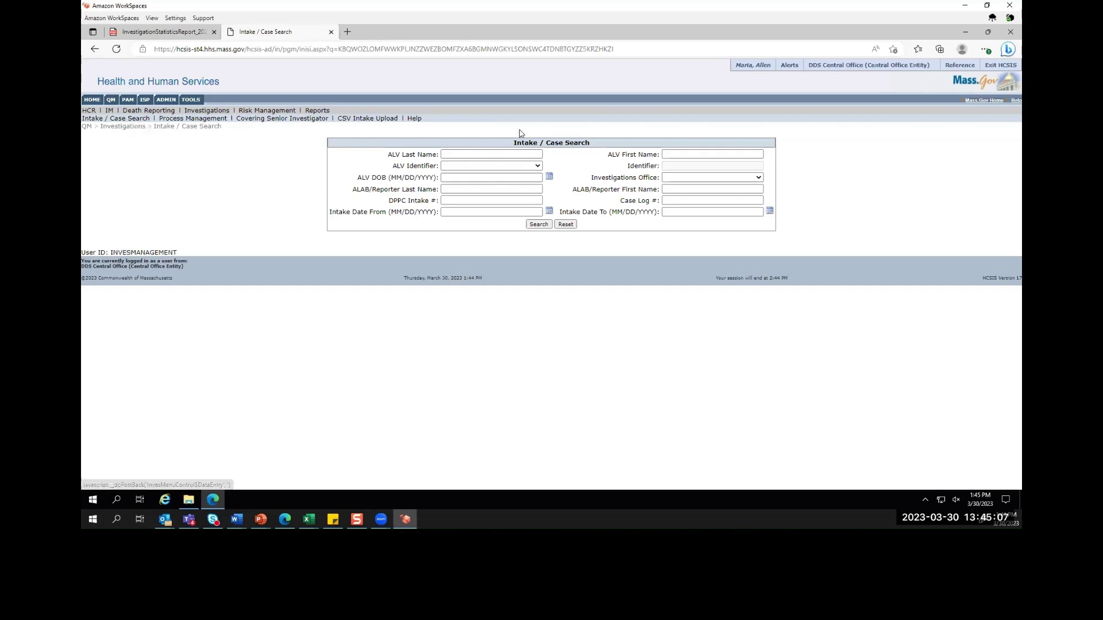
left_click_drag(507, 143, 611, 118)
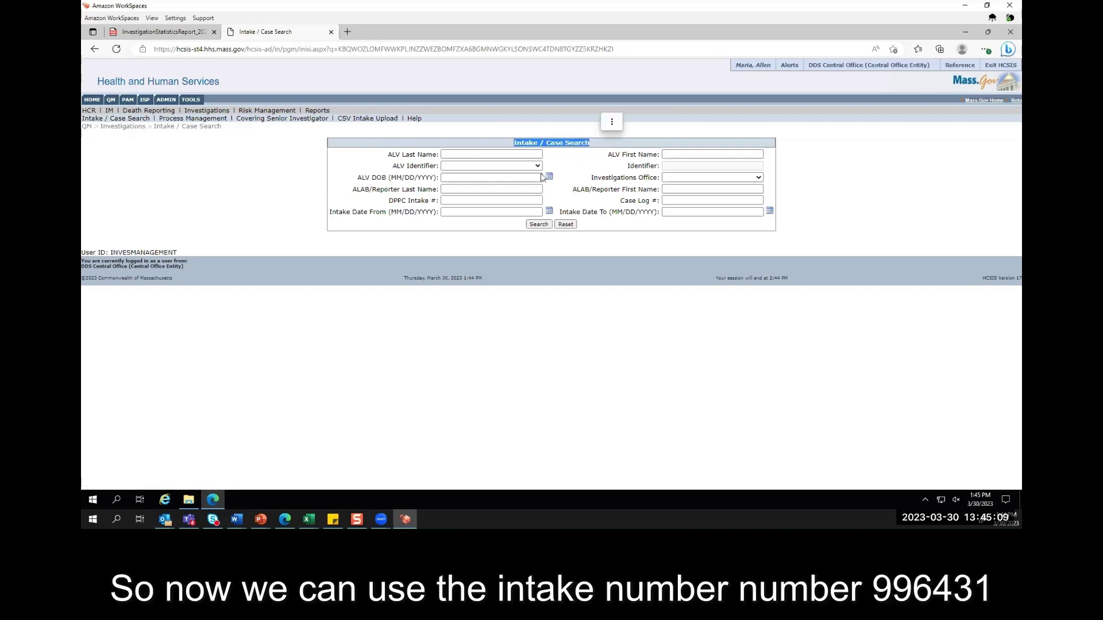
left_click(470, 199)
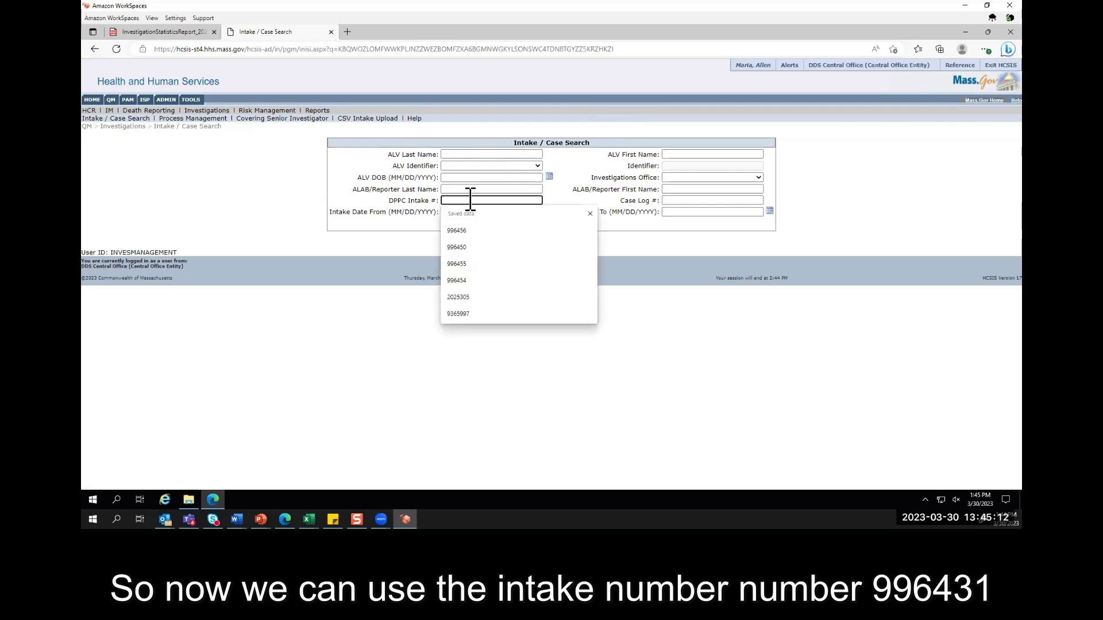
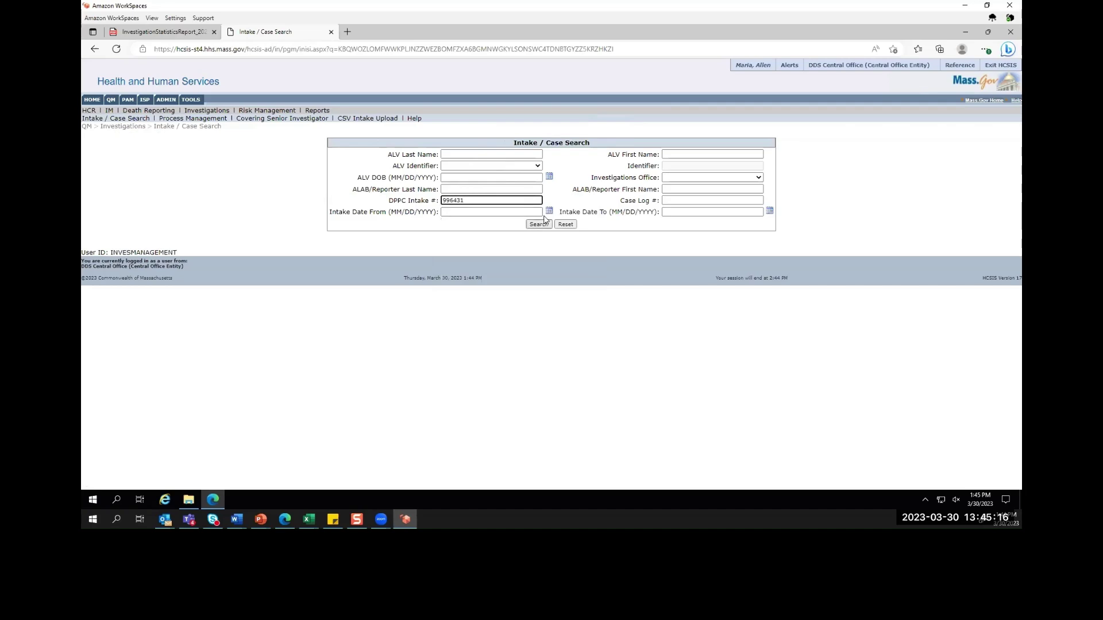
left_click(538, 225)
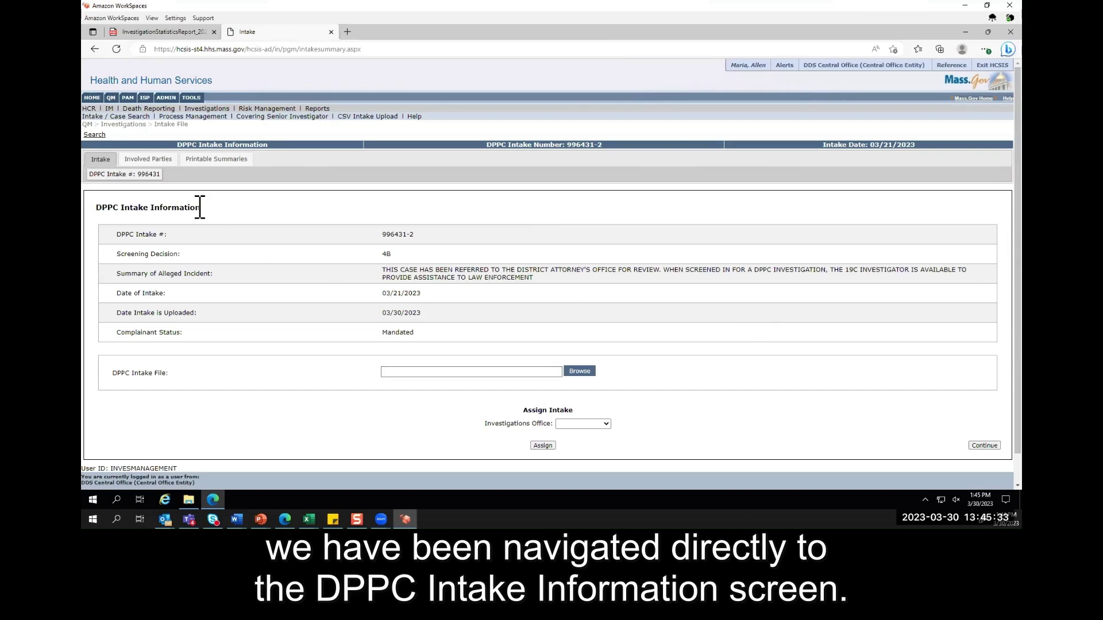
triple_click(99, 208)
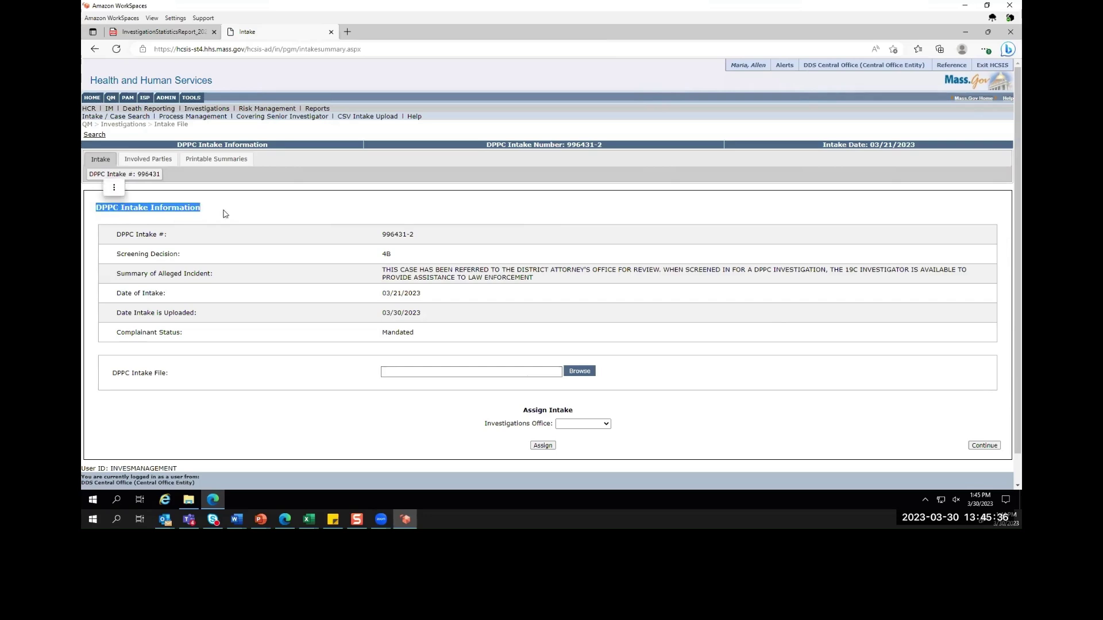
left_click(229, 243)
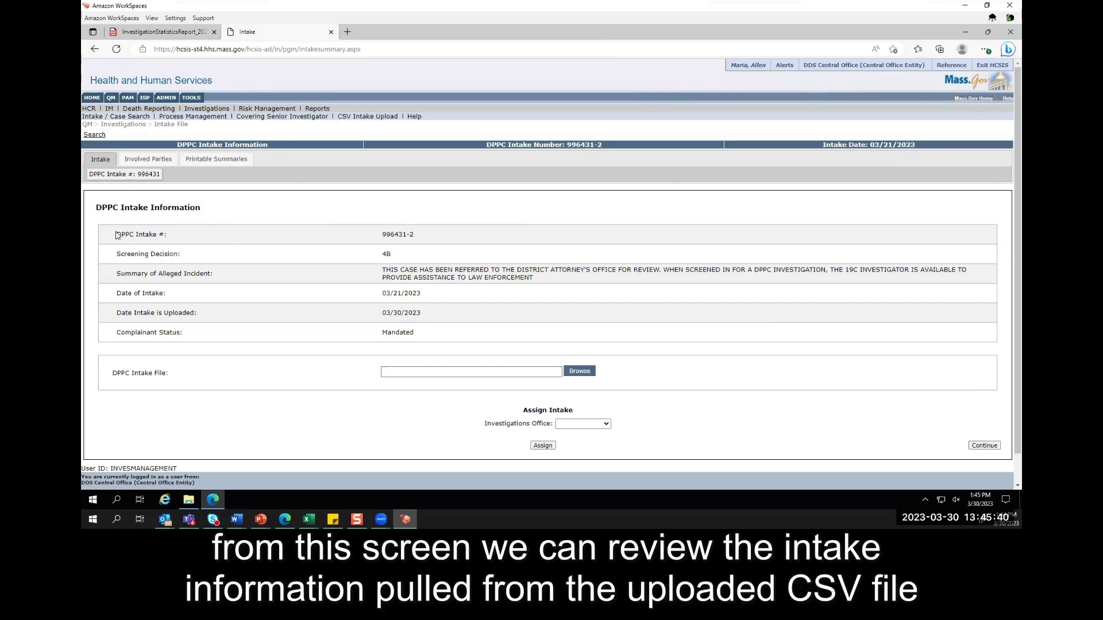
left_click_drag(116, 234, 107, 276)
left_click(122, 253)
left_click(112, 292)
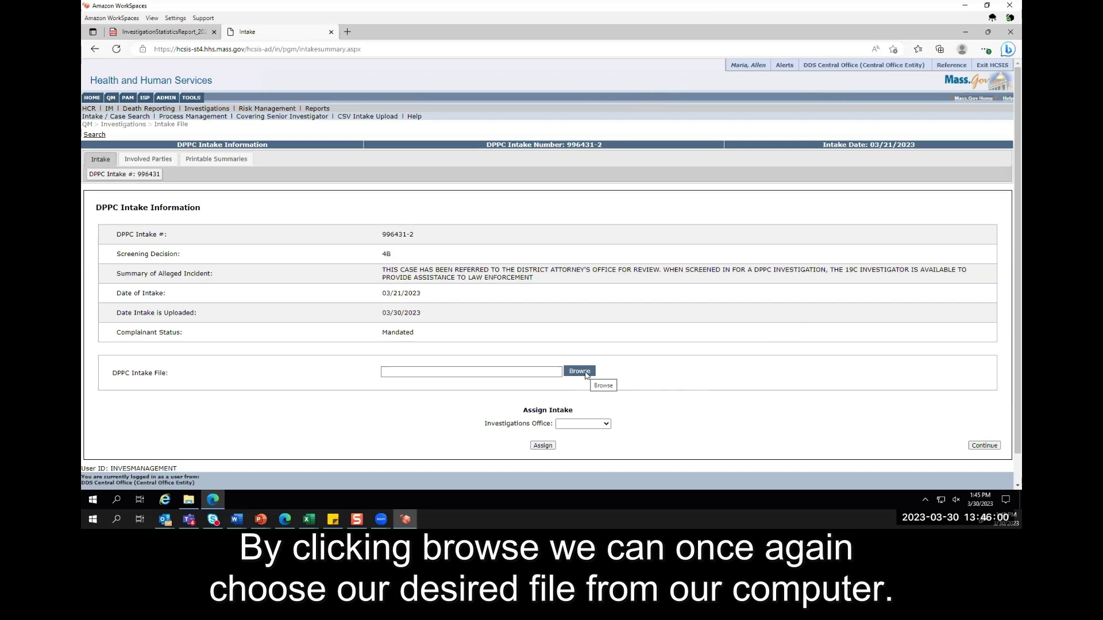
left_click(582, 372)
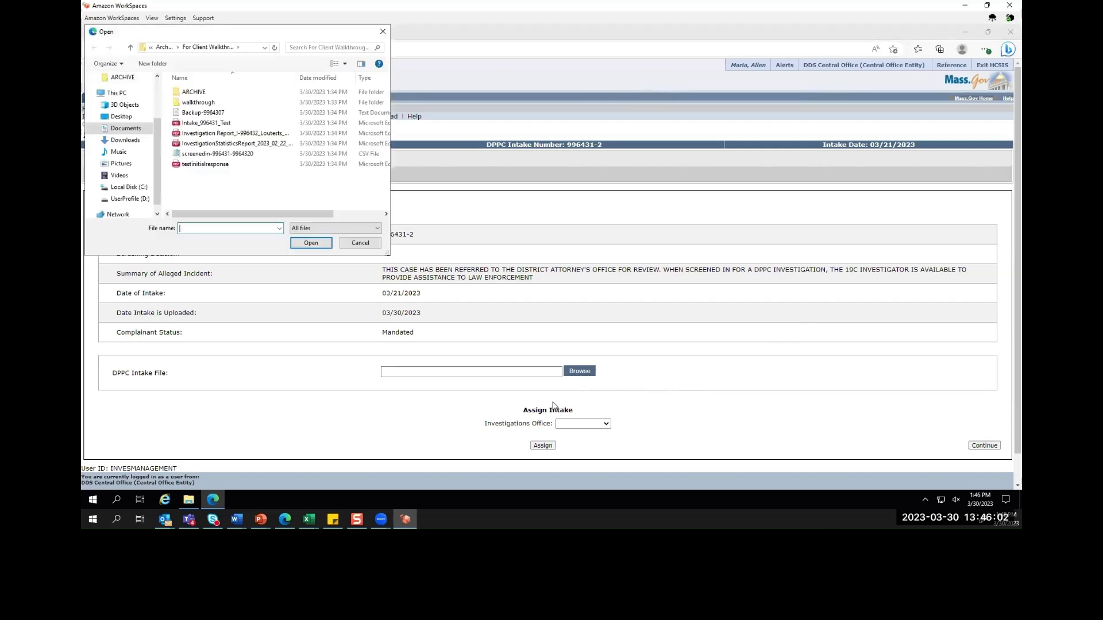
left_click(228, 125)
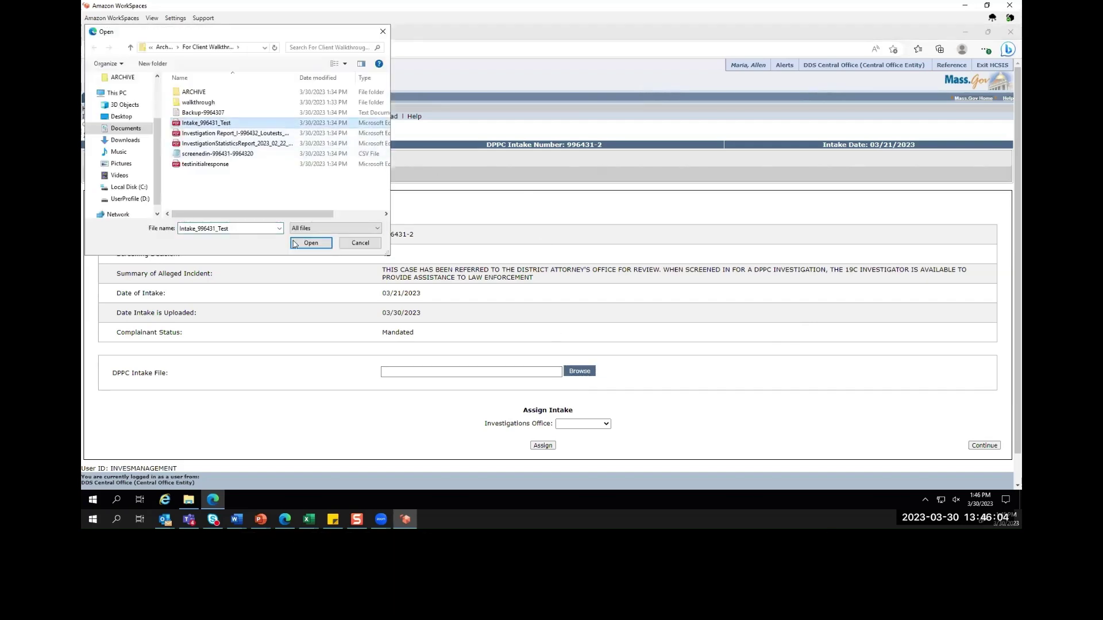
left_click(311, 243)
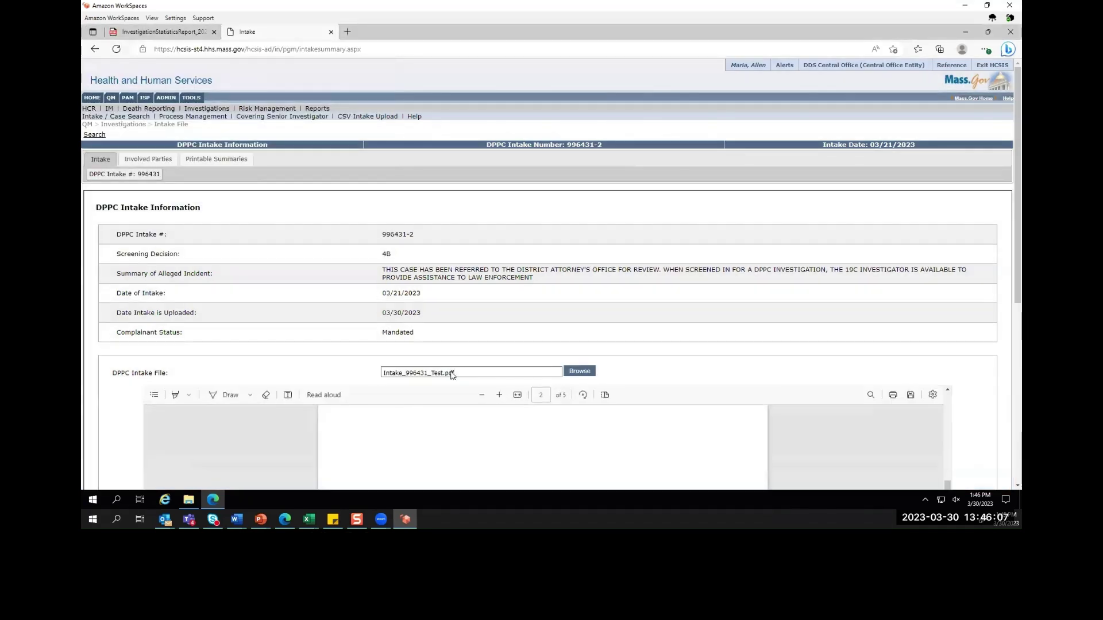
- Read the PDF preview's allegations and risk assessment pages down to the Assign Intake section
scroll(959, 357, "down", 3)
left_click_drag(947, 298, 937, 210)
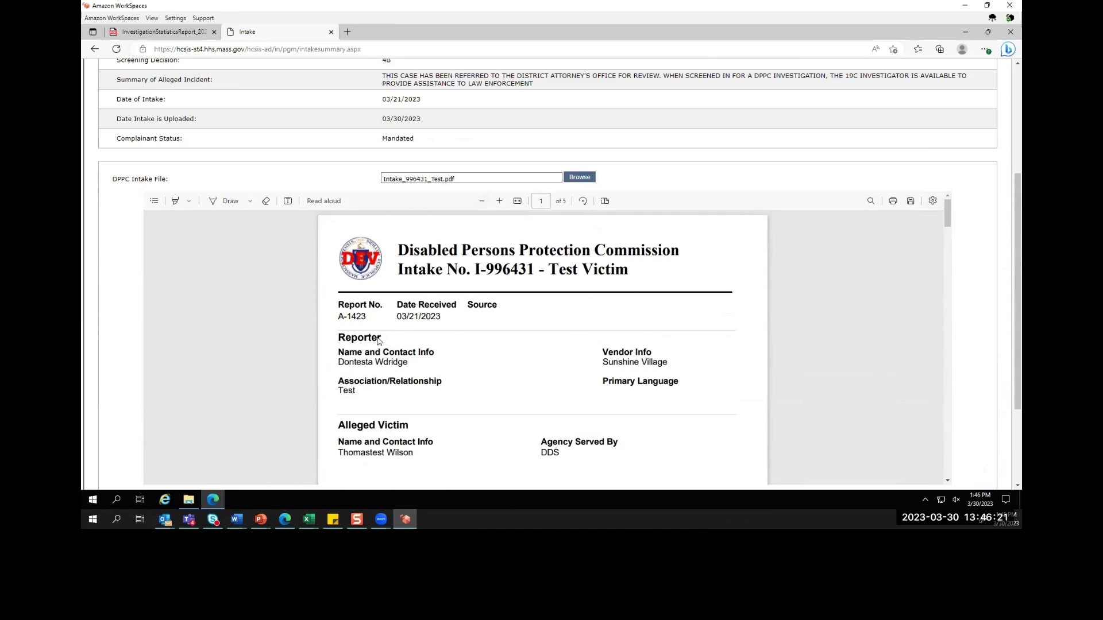
scroll(779, 370, "down", 5)
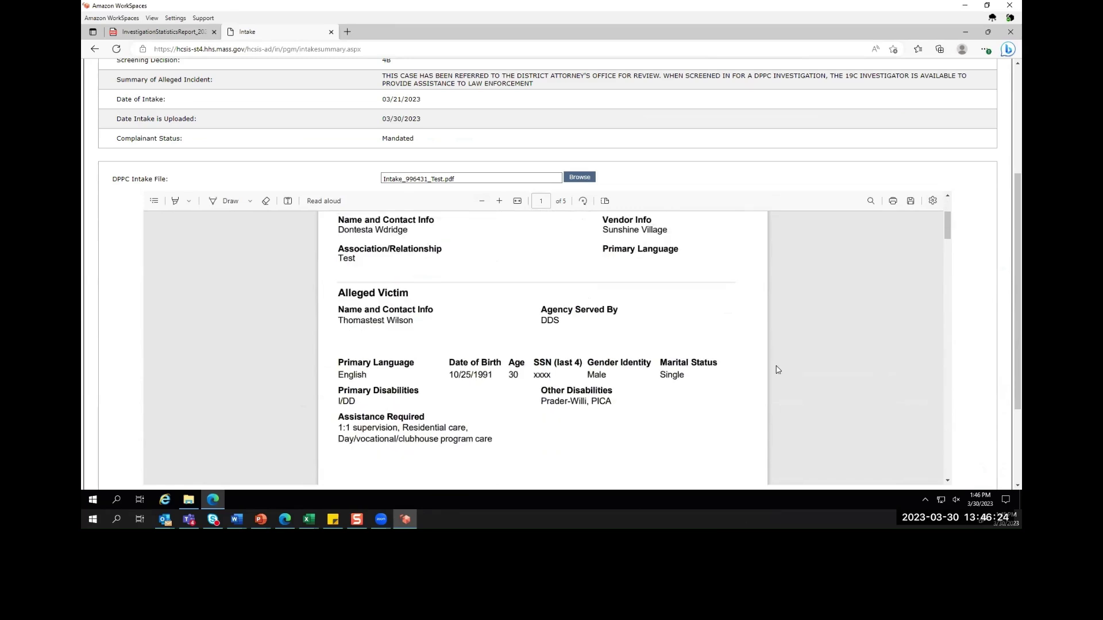
scroll(775, 368, "down", 3)
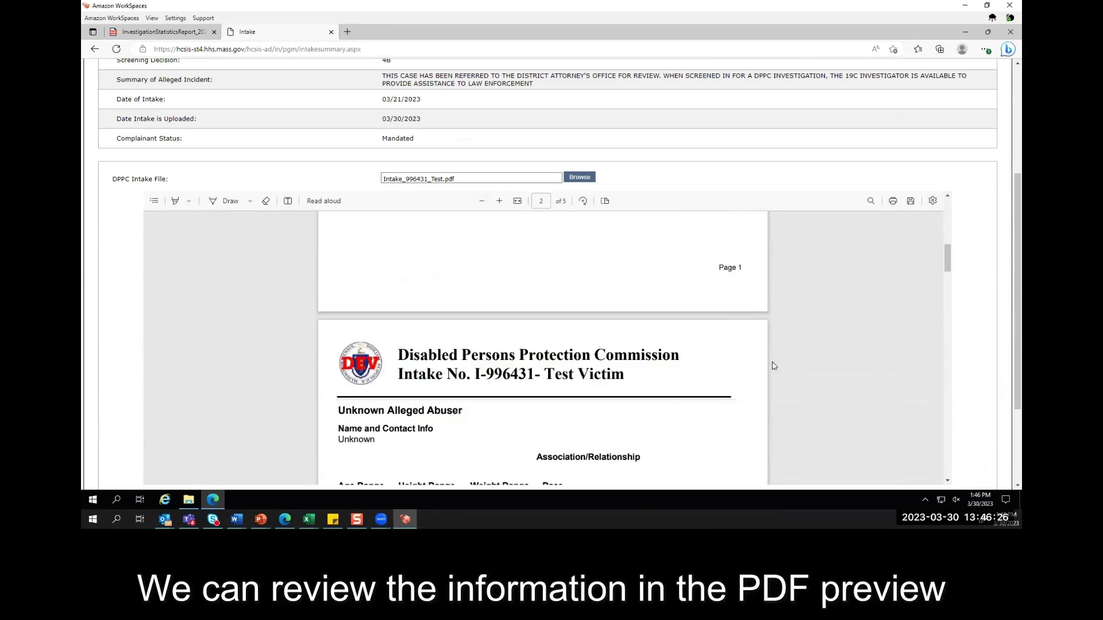
scroll(773, 366, "down", 1)
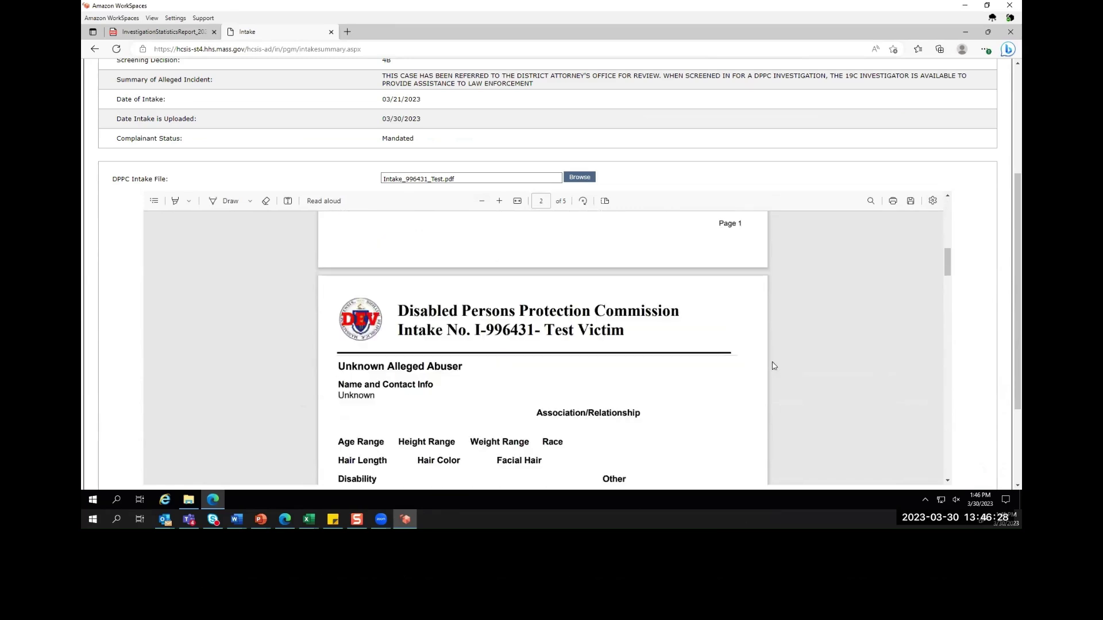
scroll(775, 367, "down", 12)
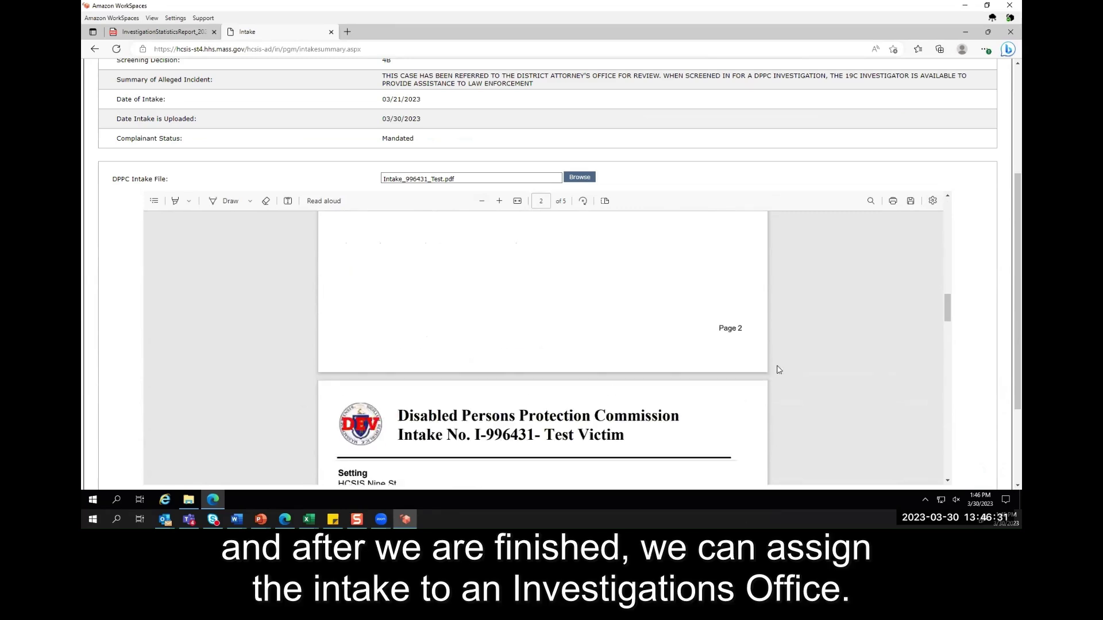
scroll(778, 368, "down", 8)
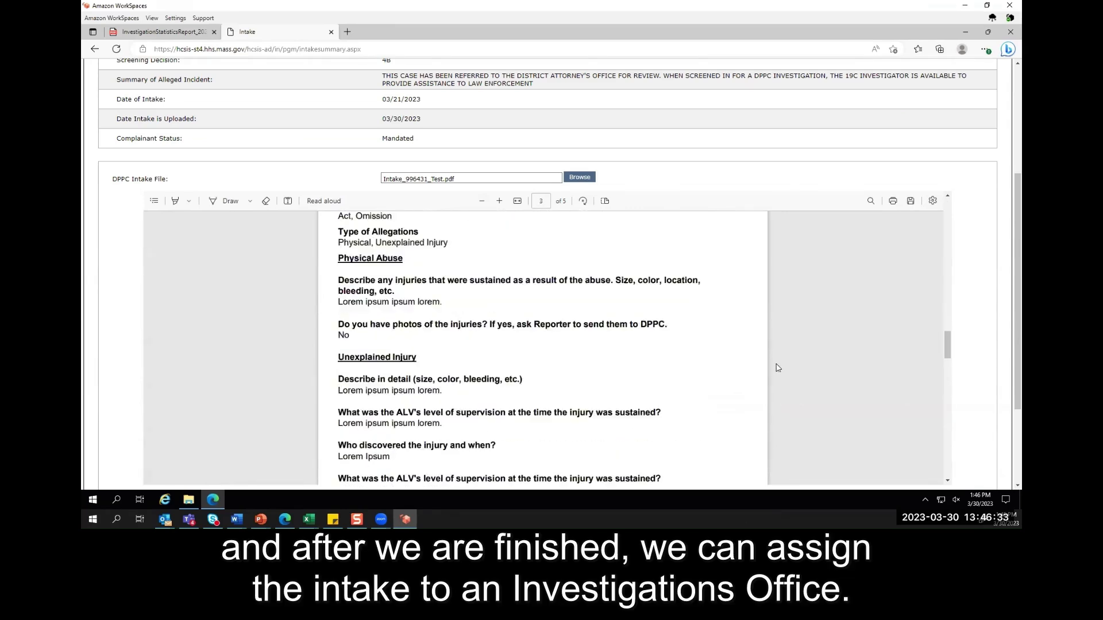
scroll(778, 367, "down", 3)
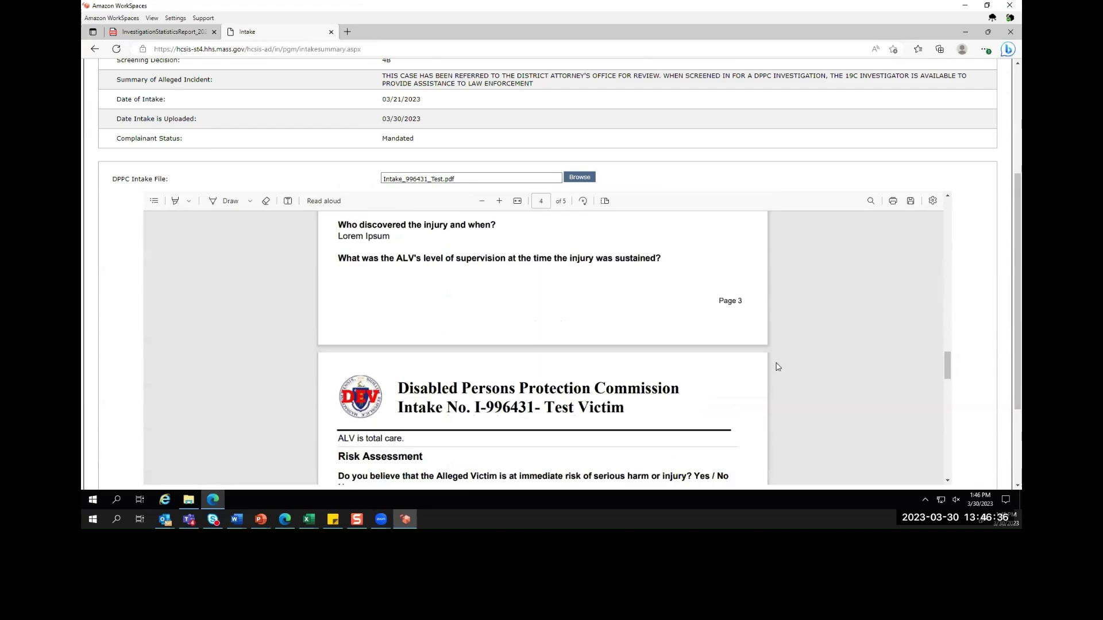
scroll(777, 366, "down", 6)
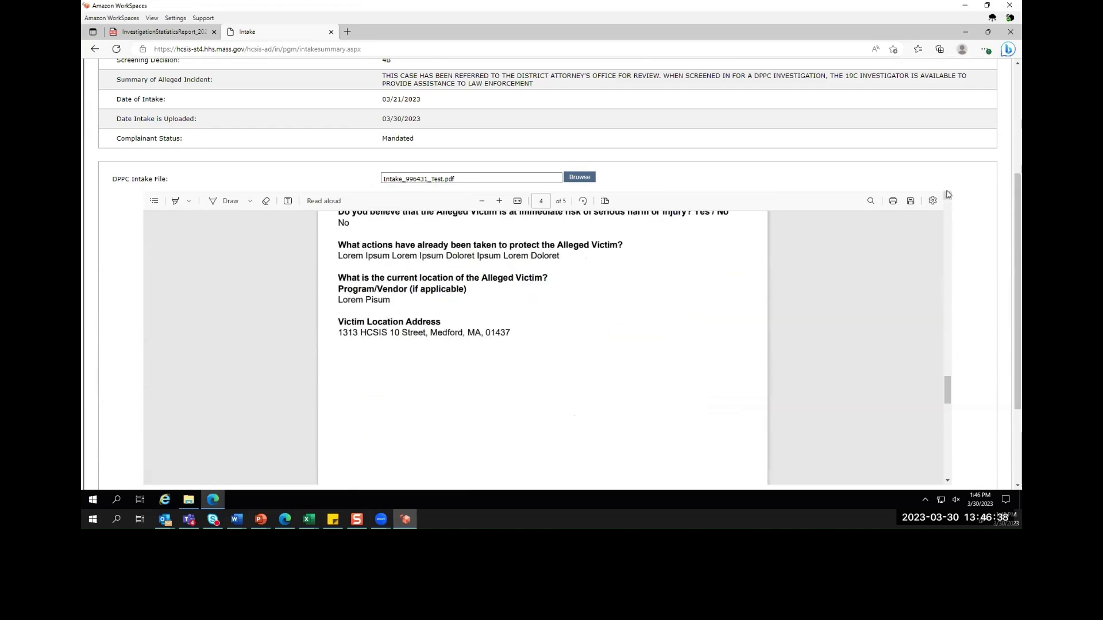
scroll(960, 238, "down", 2)
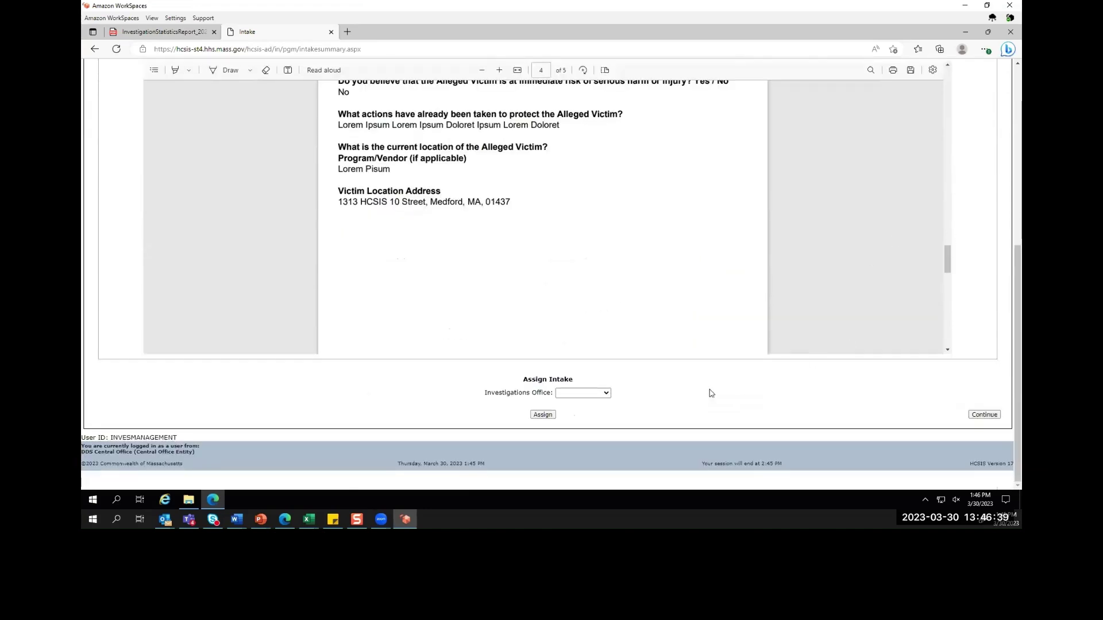
left_click(607, 395)
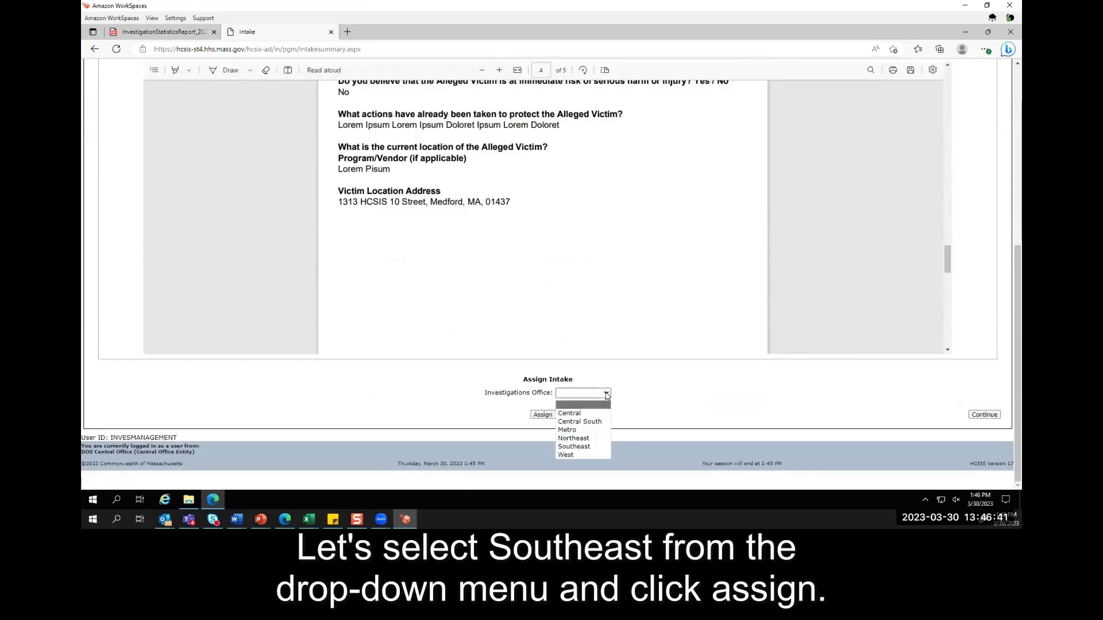
left_click(587, 449)
left_click(543, 415)
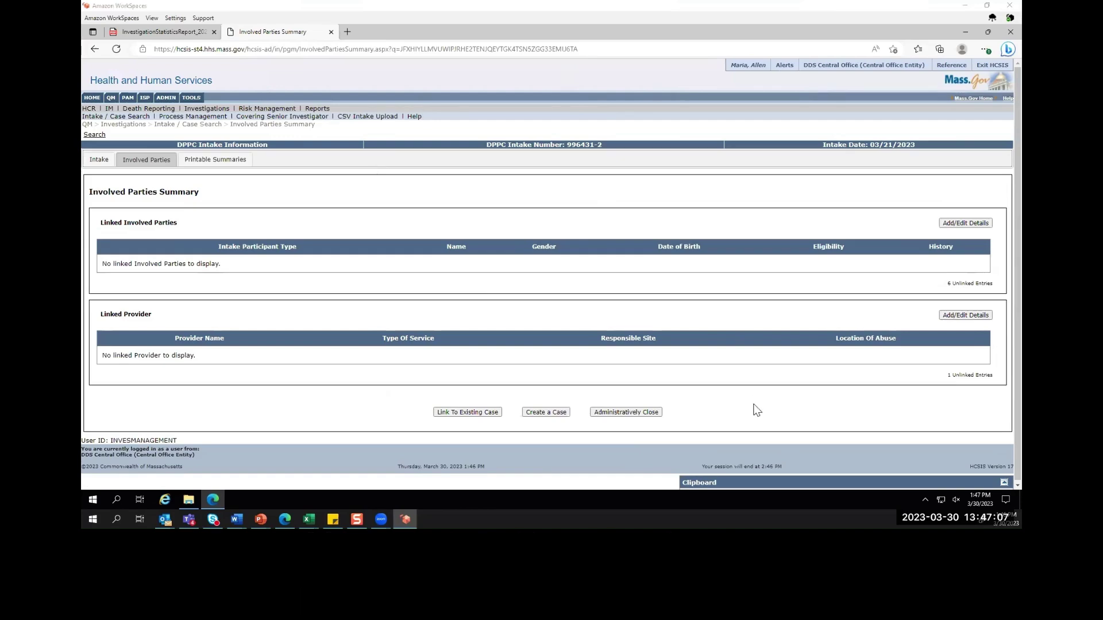
- Return to the PowerPoint slideshow and advance past Section Two: Involved Parties to Updated Screen Flow
key("alt+Tab")
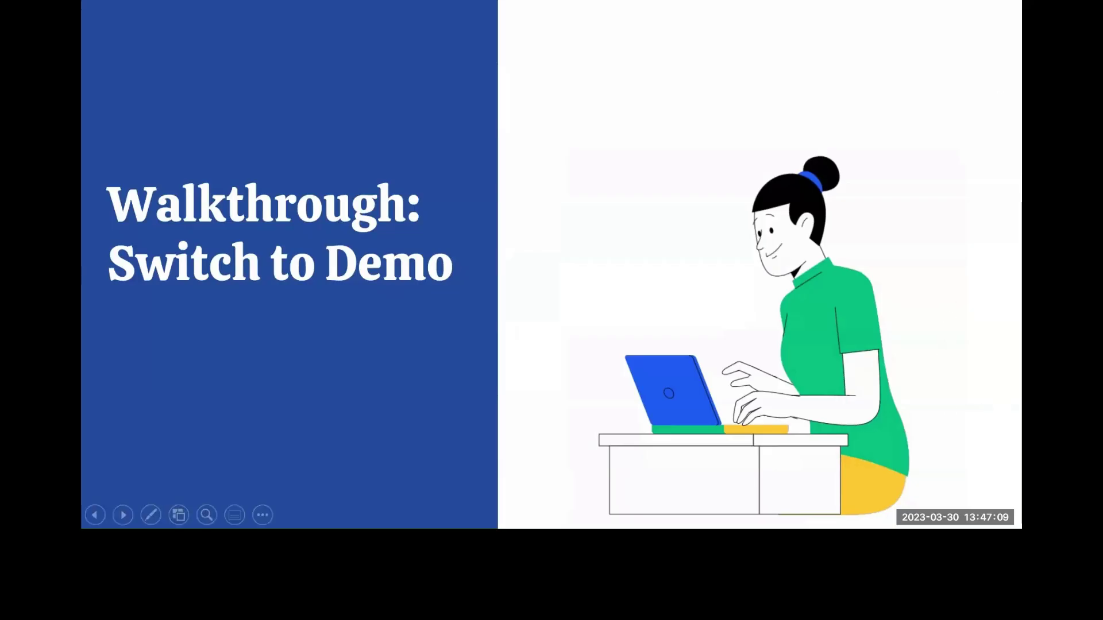
key("Right")
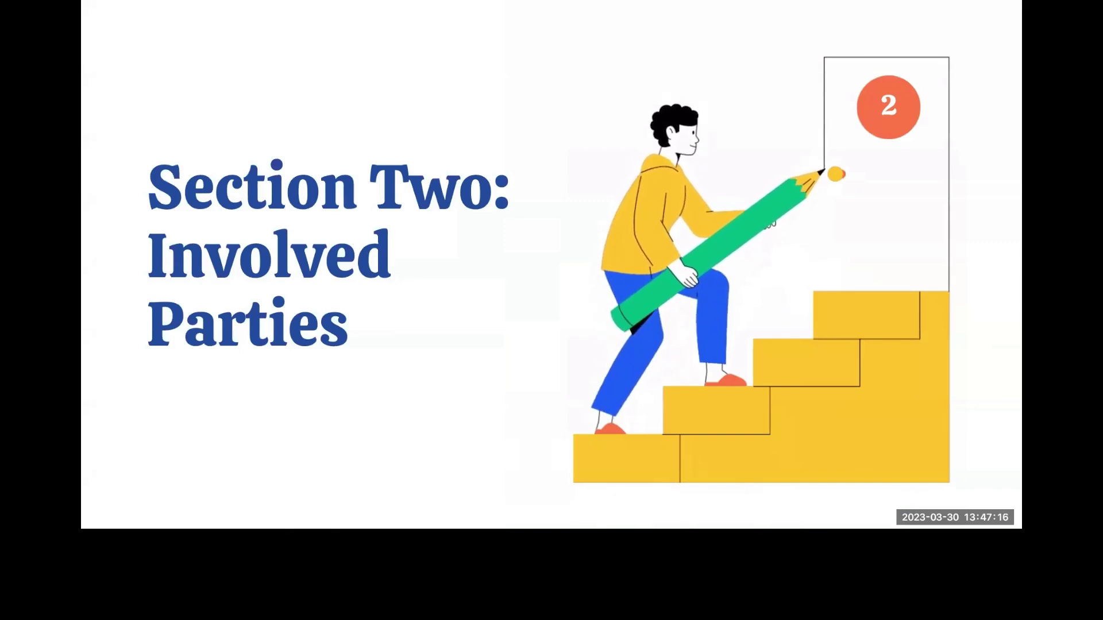
key("Right")
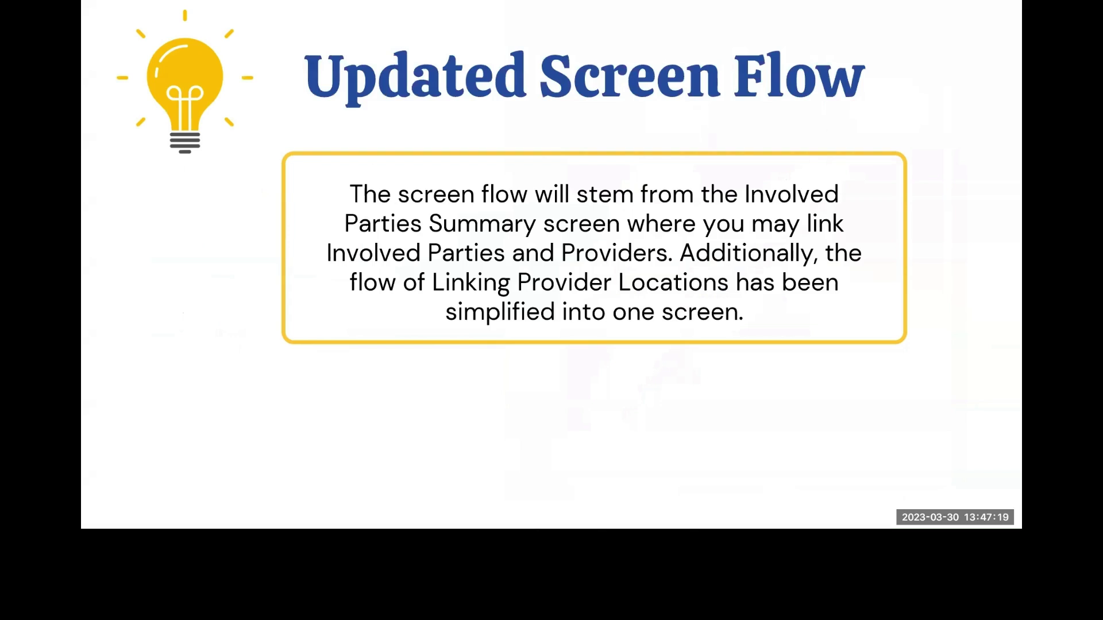
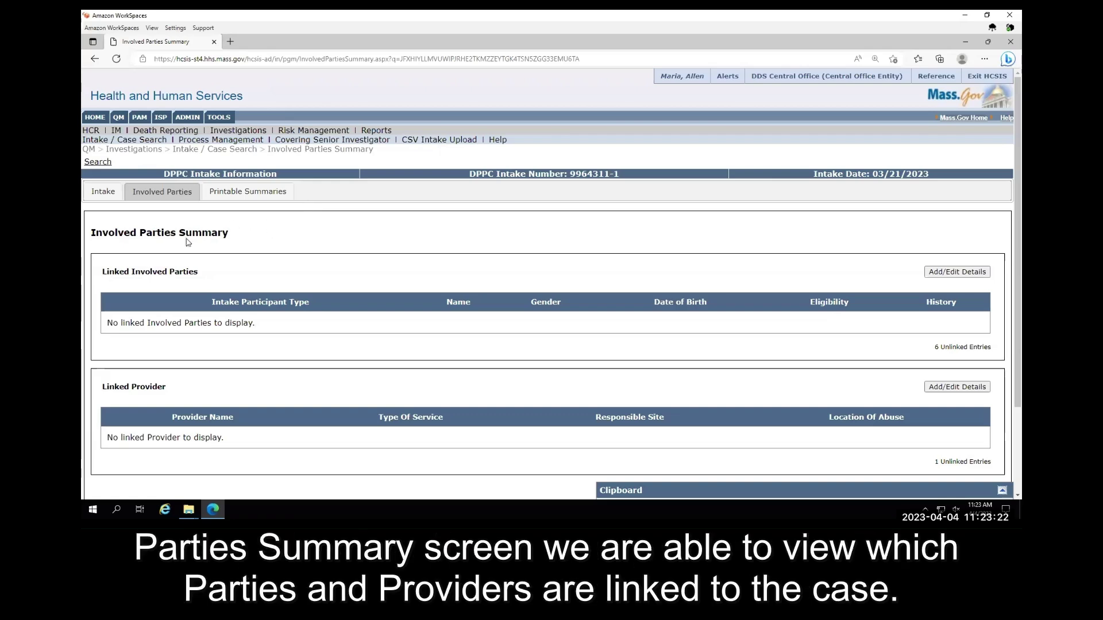
left_click_drag(103, 271, 246, 275)
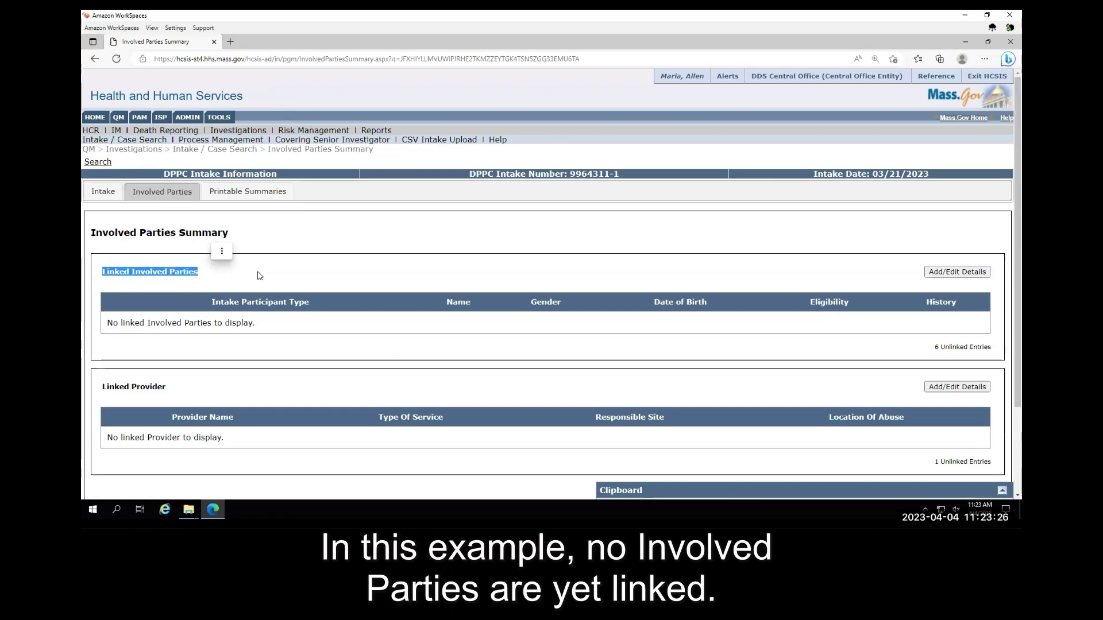
left_click(260, 276)
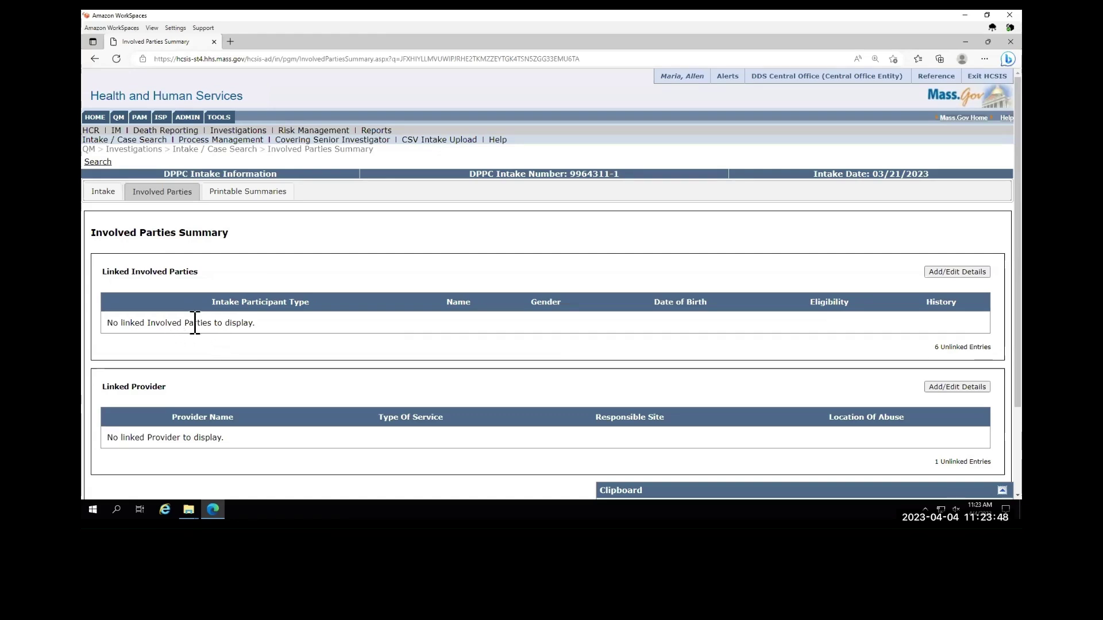
left_click_drag(199, 272, 94, 274)
left_click(160, 387)
left_click_drag(168, 384, 103, 387)
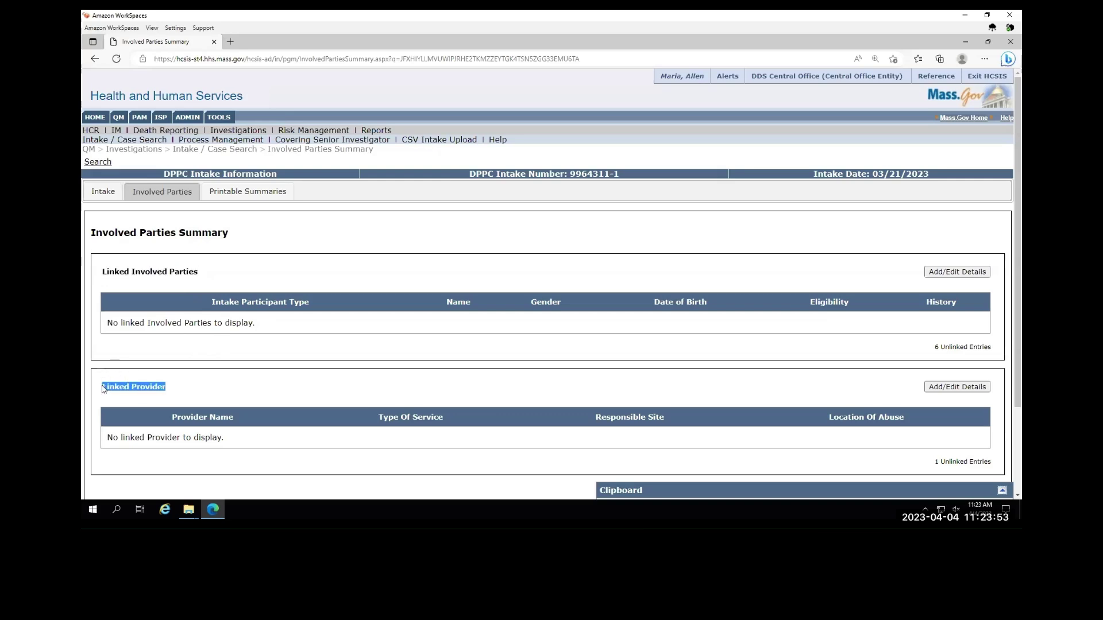
left_click(207, 386)
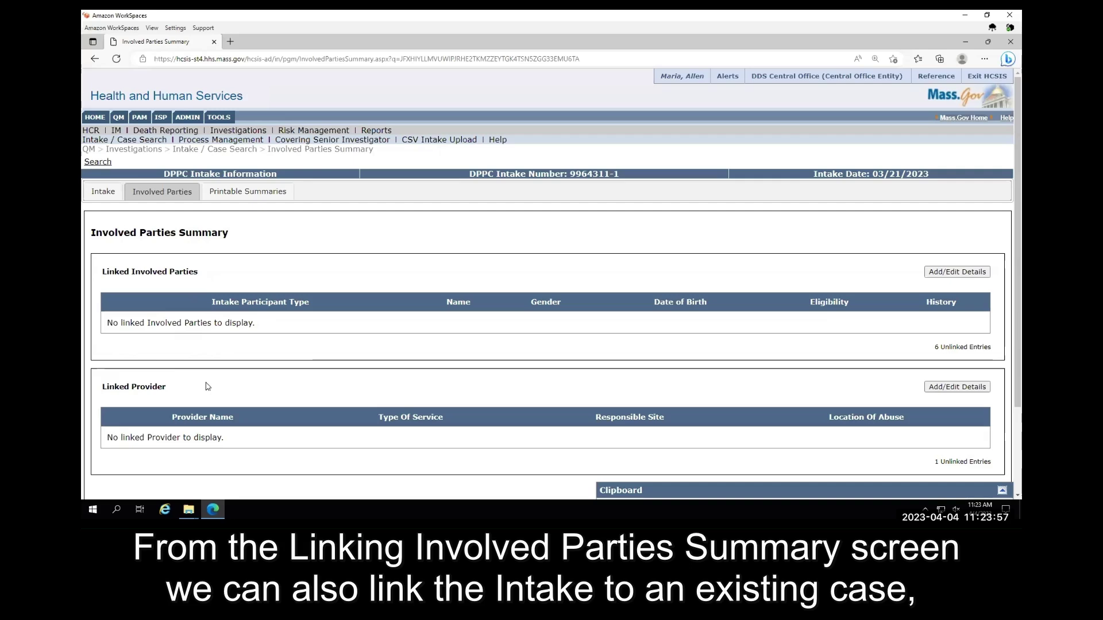
scroll(384, 352, "down", 2)
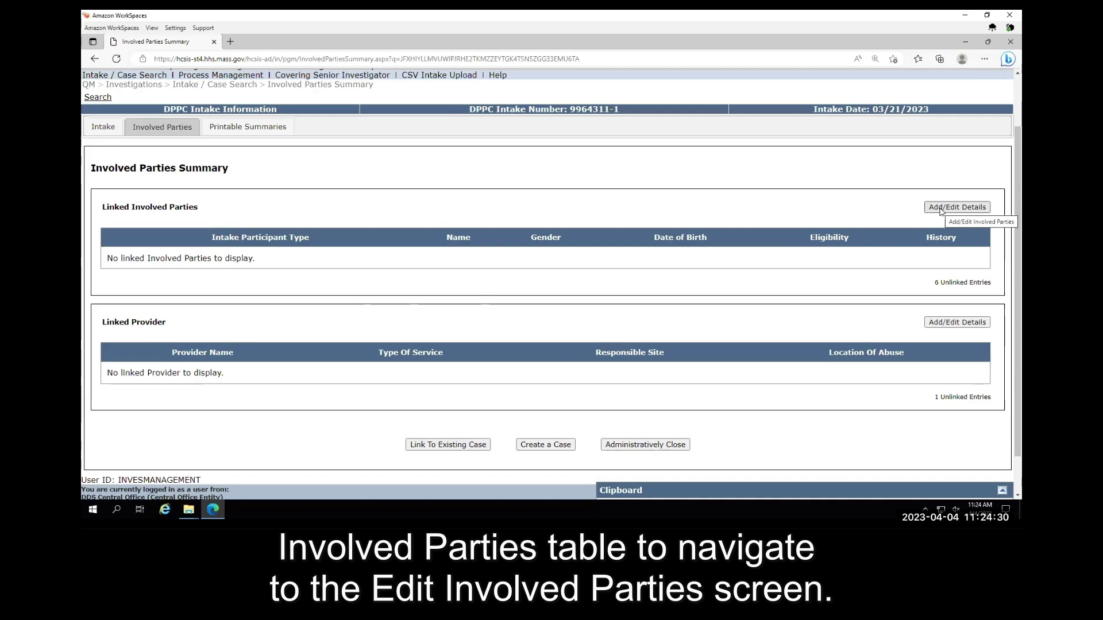
- Open the involved parties editing page and scroll down to the six parties in the Unlinked Involved Parties table
left_click(941, 211)
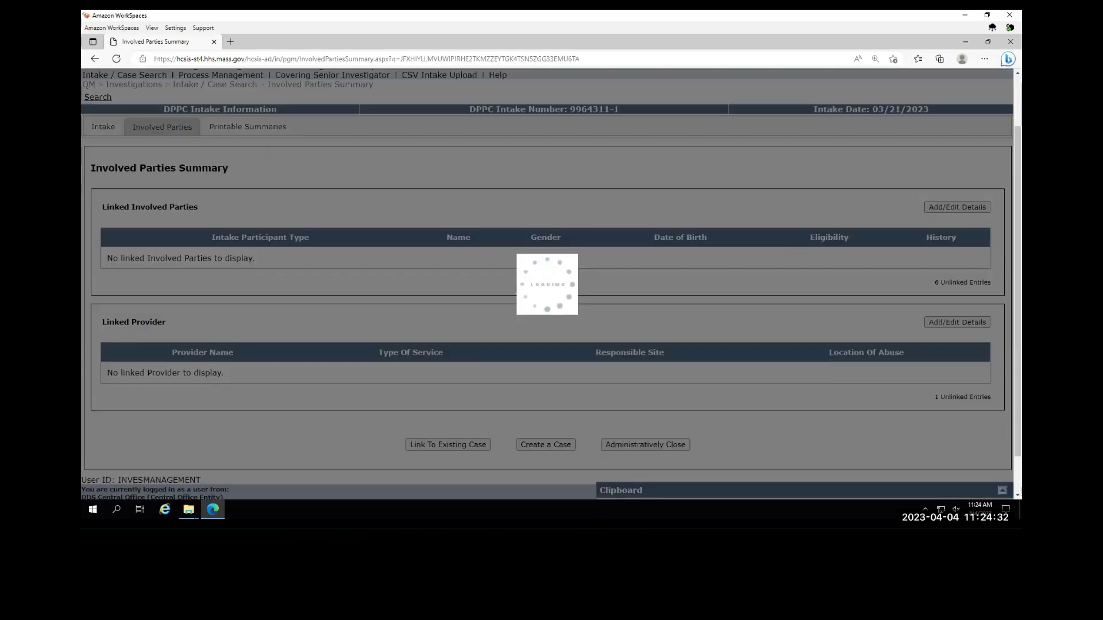
scroll(320, 255, "down", 3)
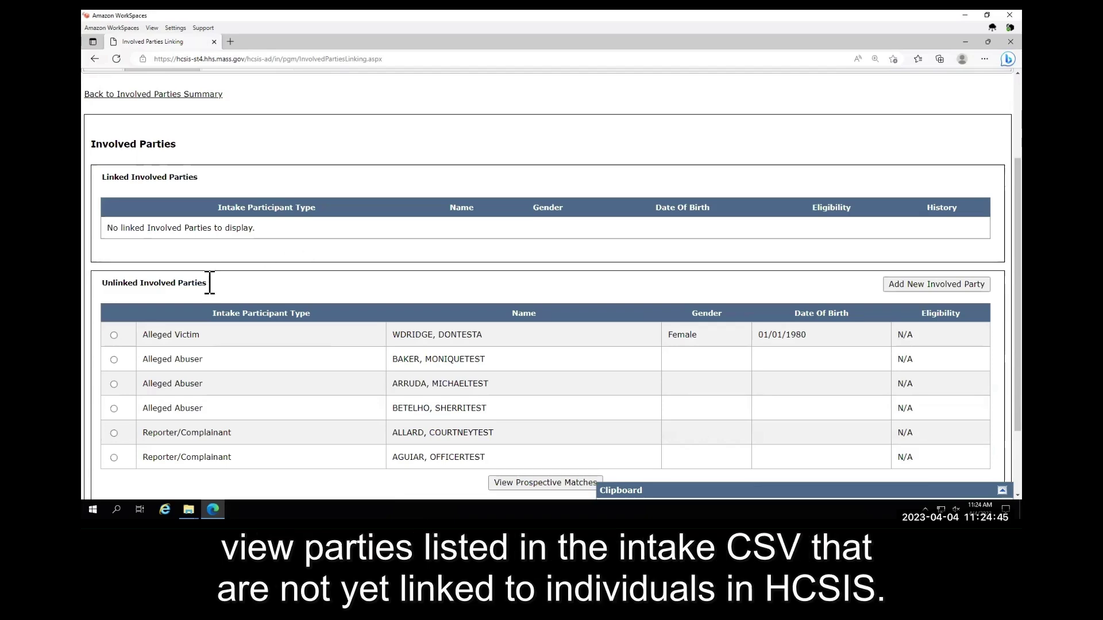
left_click_drag(206, 283, 102, 283)
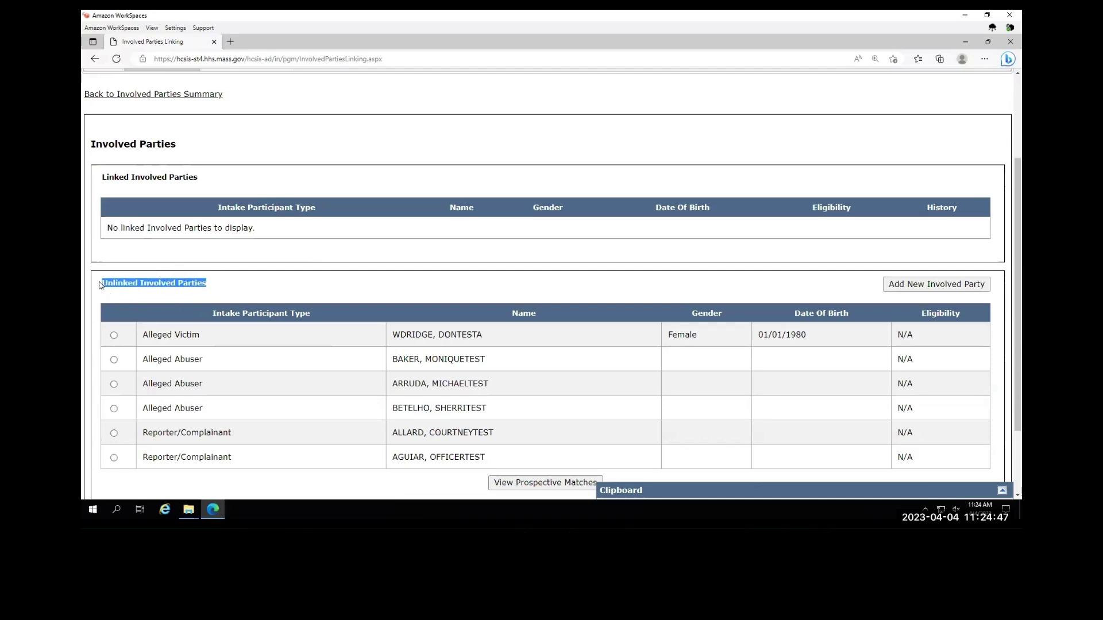
left_click(252, 282)
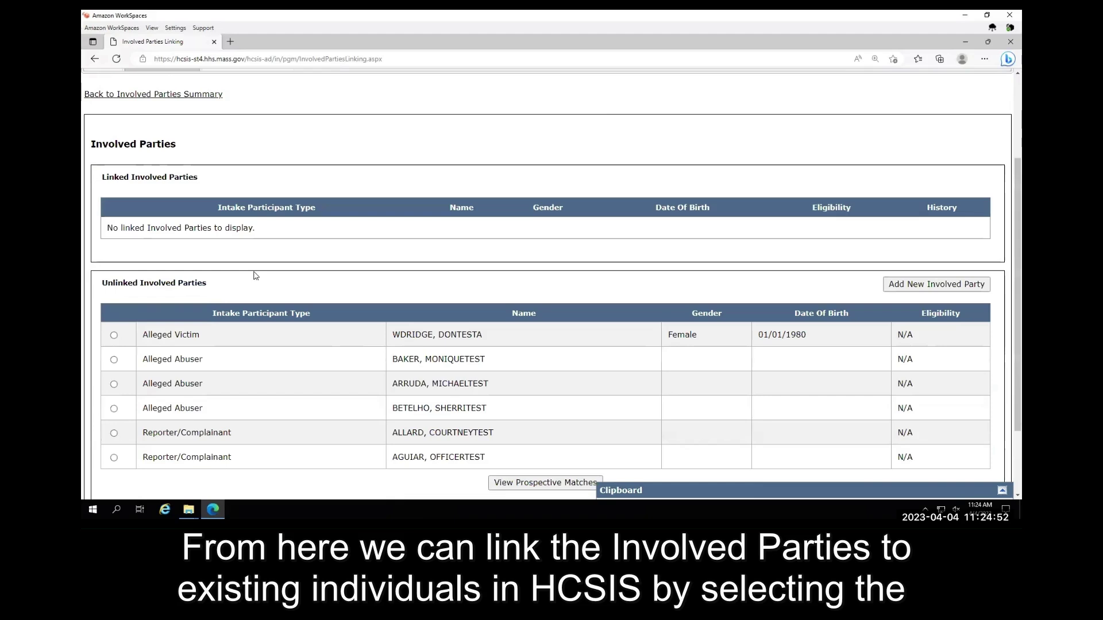
scroll(336, 247, "down", 1)
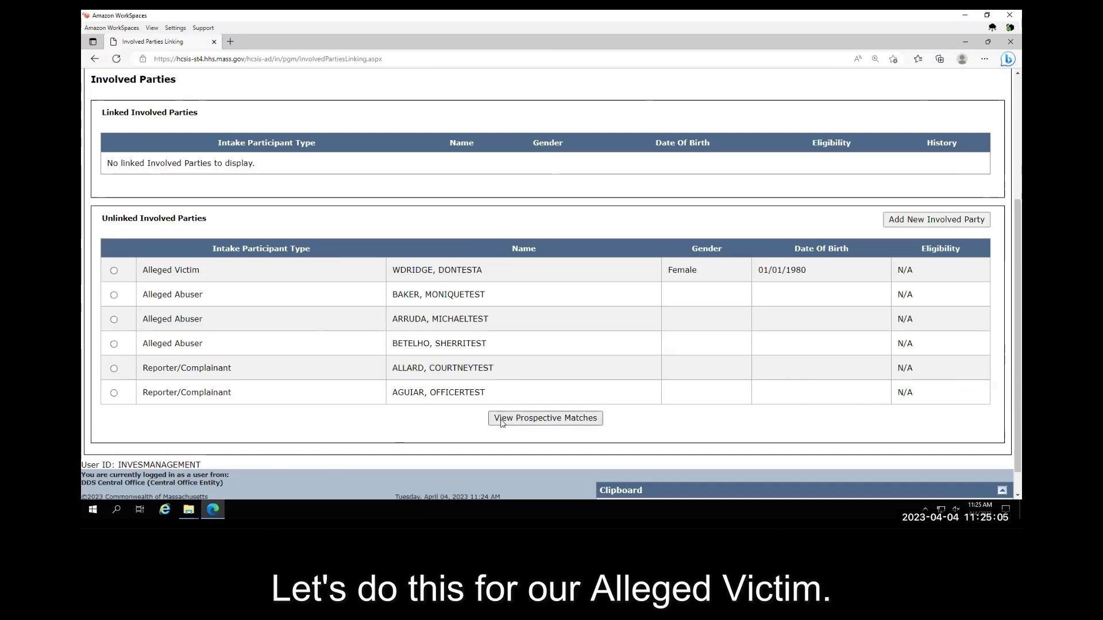
- Select the Alleged Victim and bring up prospective matches in the Search Results
left_click(114, 271)
left_click(498, 420)
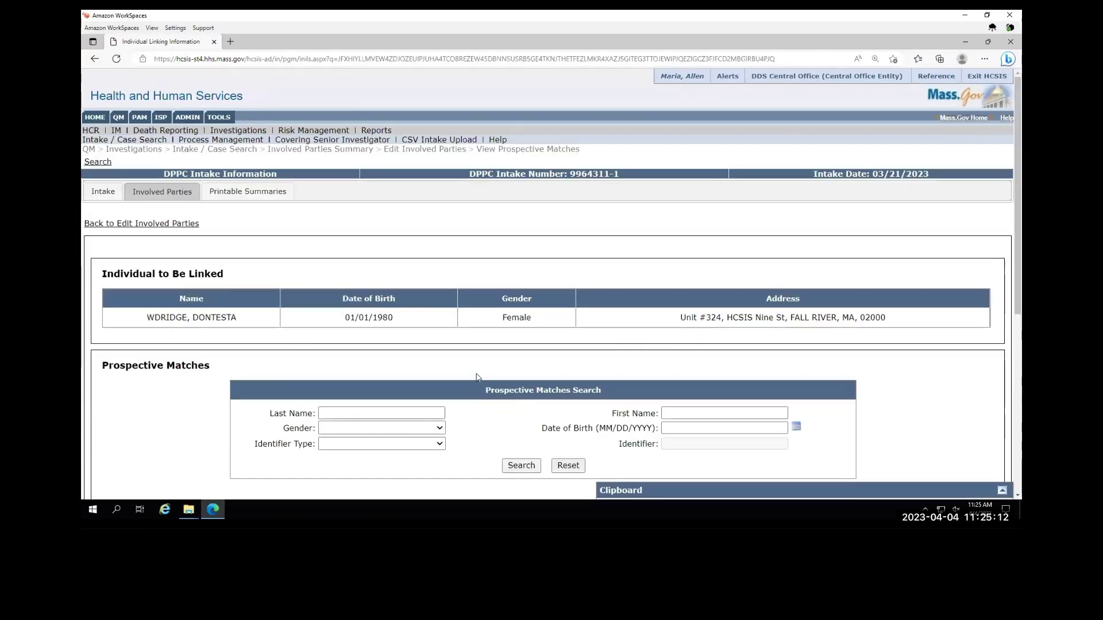
scroll(469, 365, "down", 2)
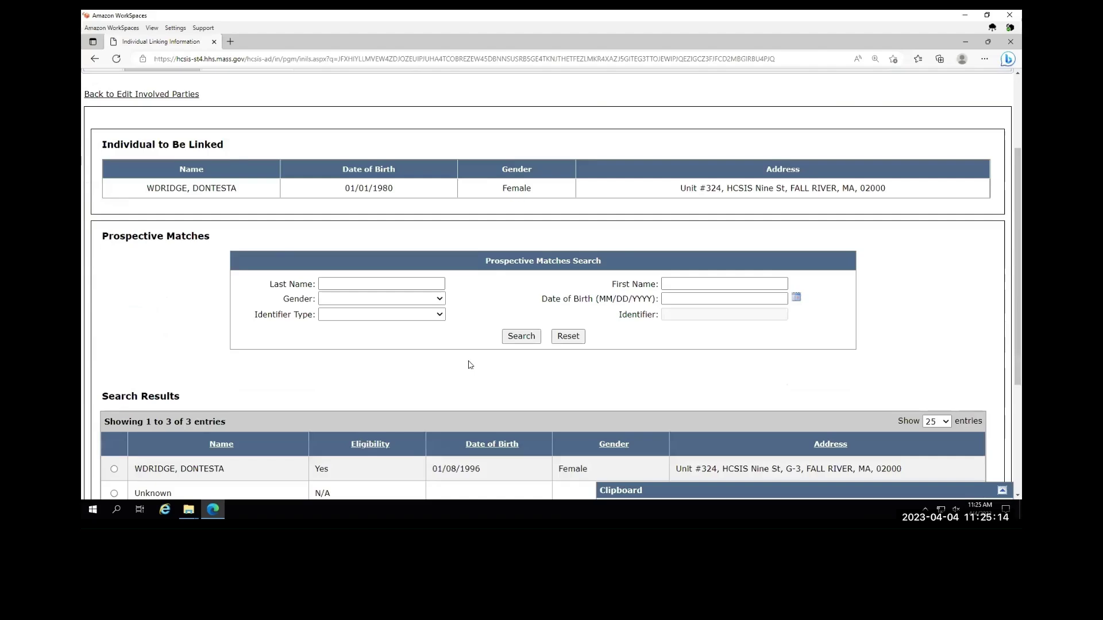
scroll(469, 364, "down", 1)
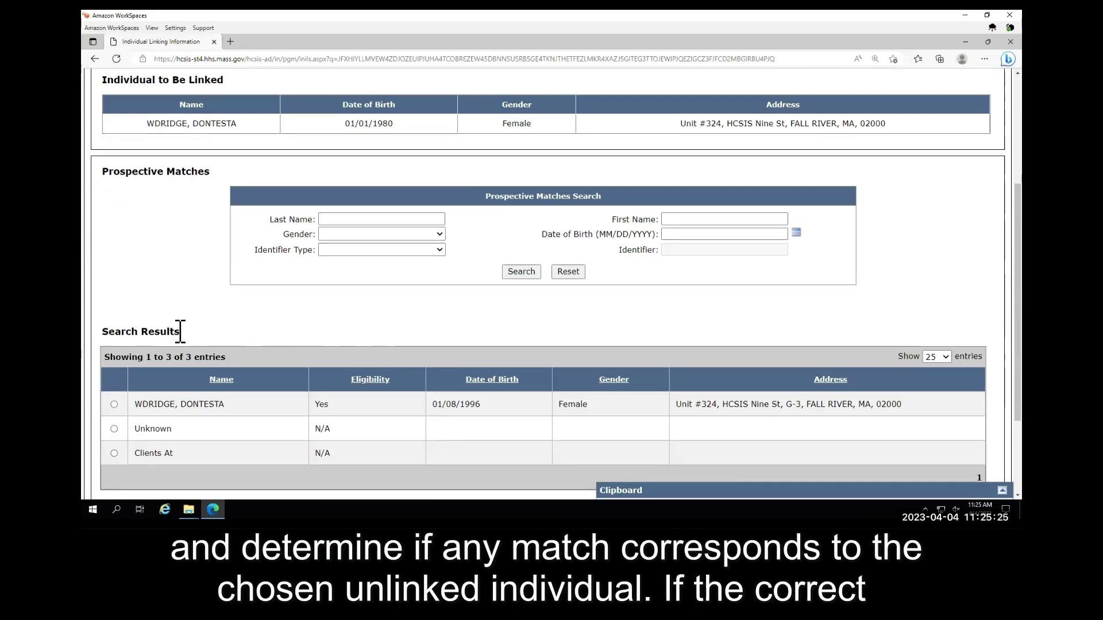
left_click_drag(180, 333, 102, 332)
left_click(115, 282)
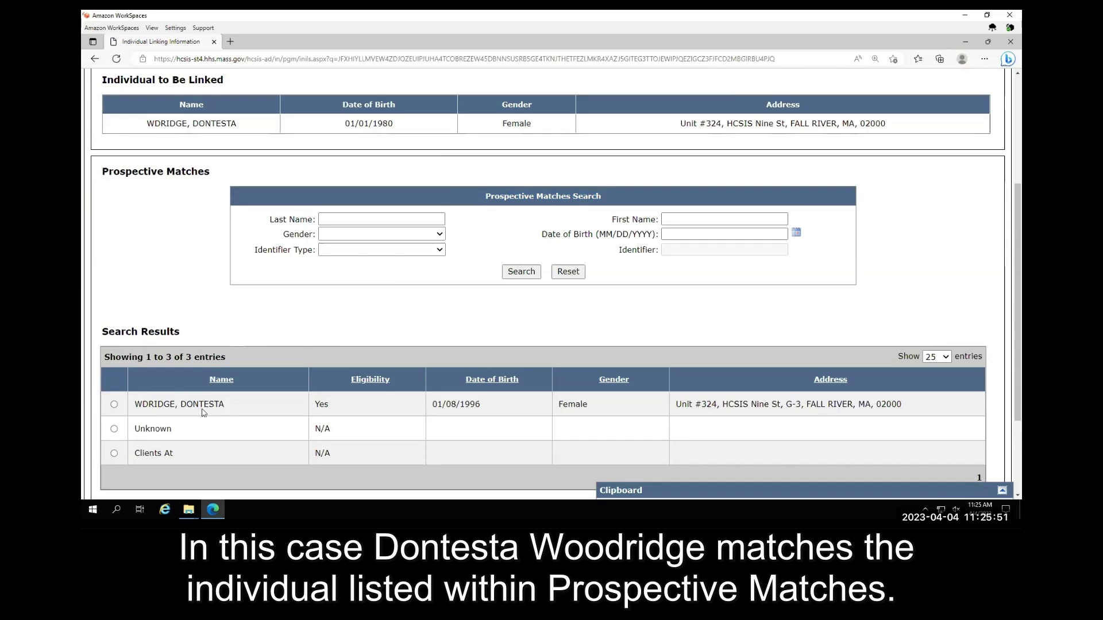
- Choose the first matching search result and link the alleged victim to it
left_click_drag(226, 406, 134, 405)
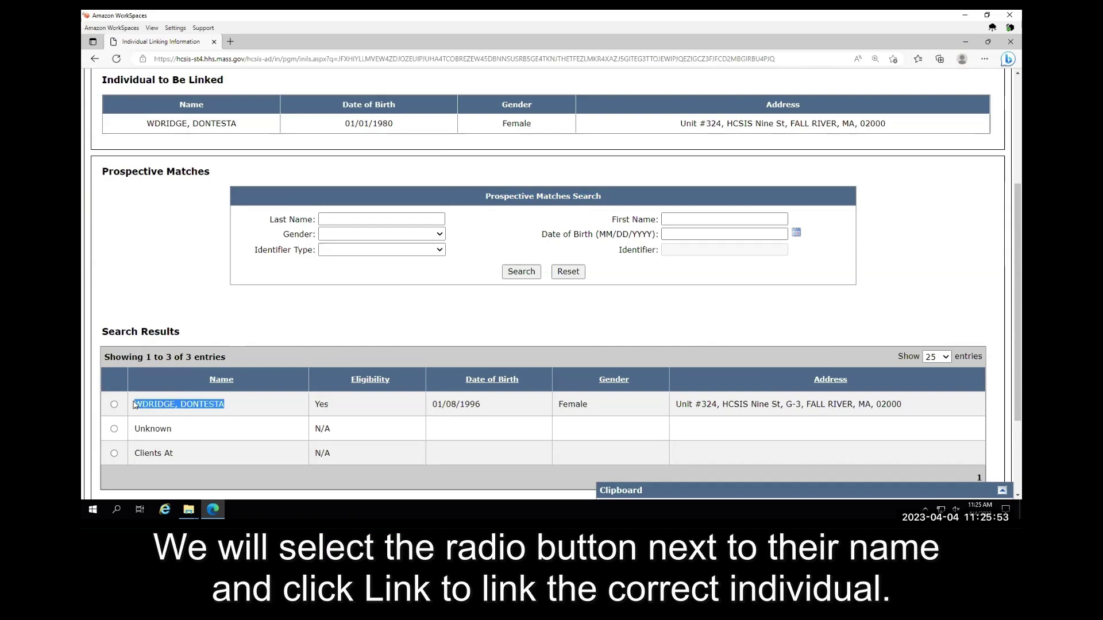
left_click(121, 379)
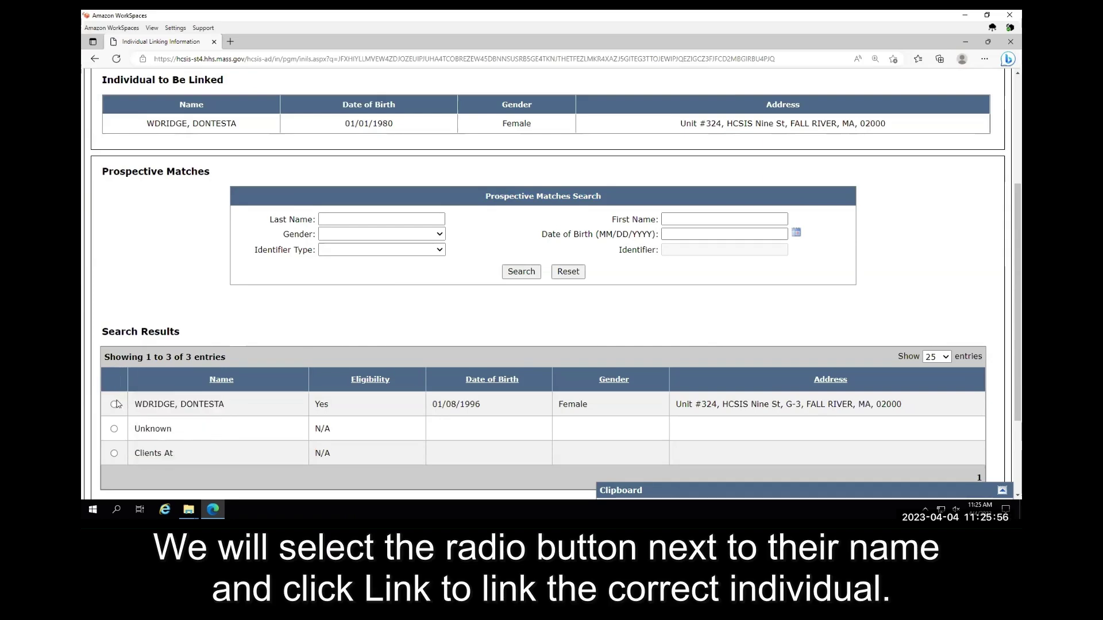
left_click(114, 405)
scroll(287, 325, "down", 1)
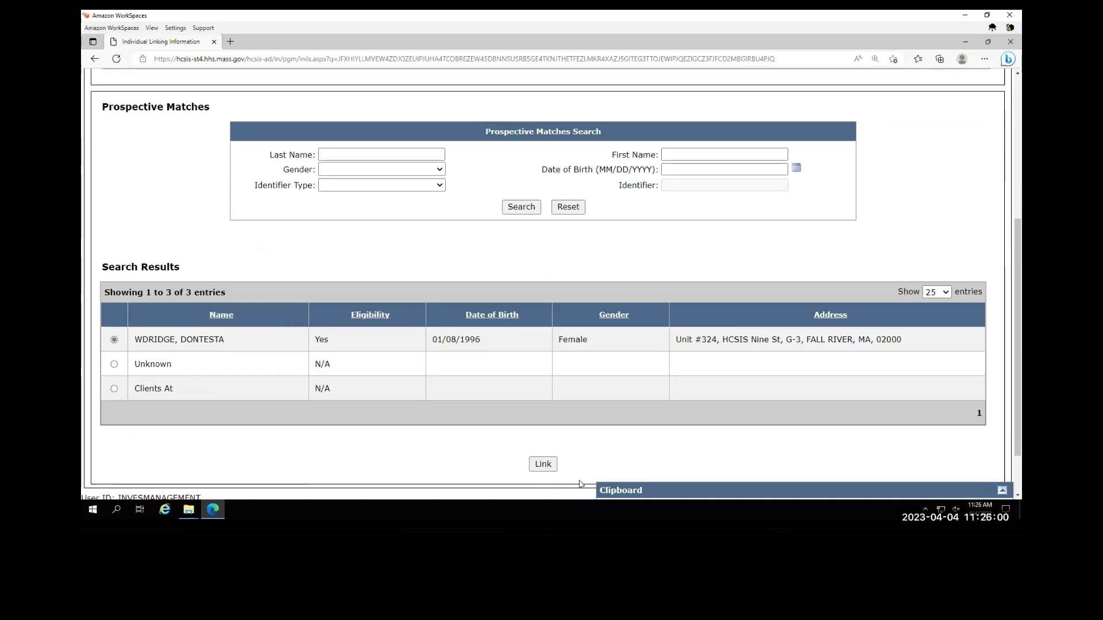
left_click(543, 465)
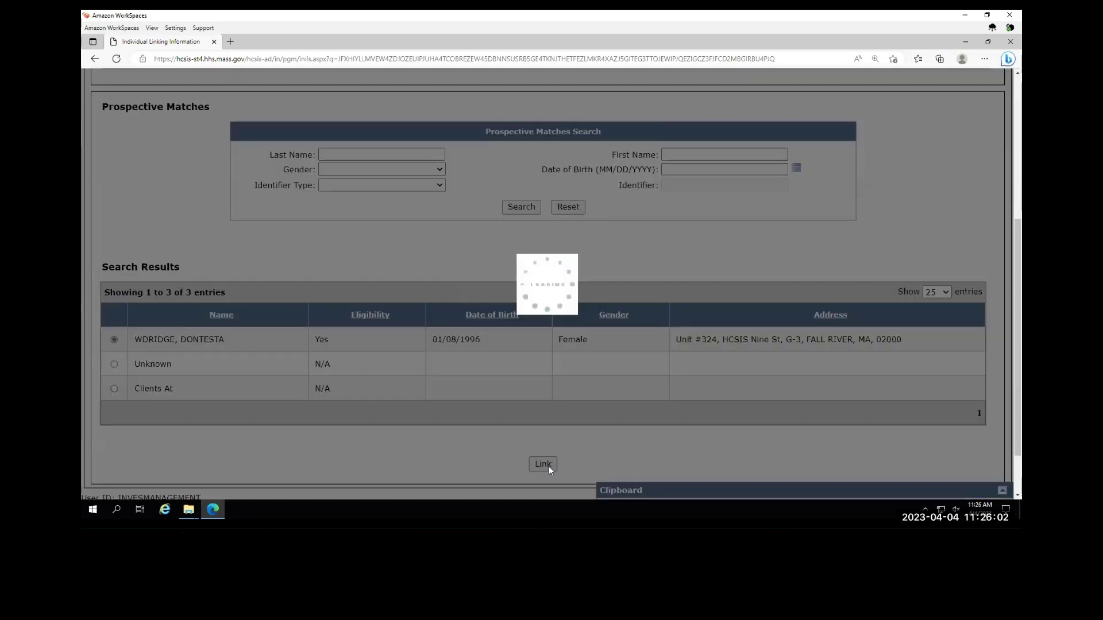
- Confirm the victim's name now appears in the Linked Involved Parties table
scroll(388, 329, "down", 4)
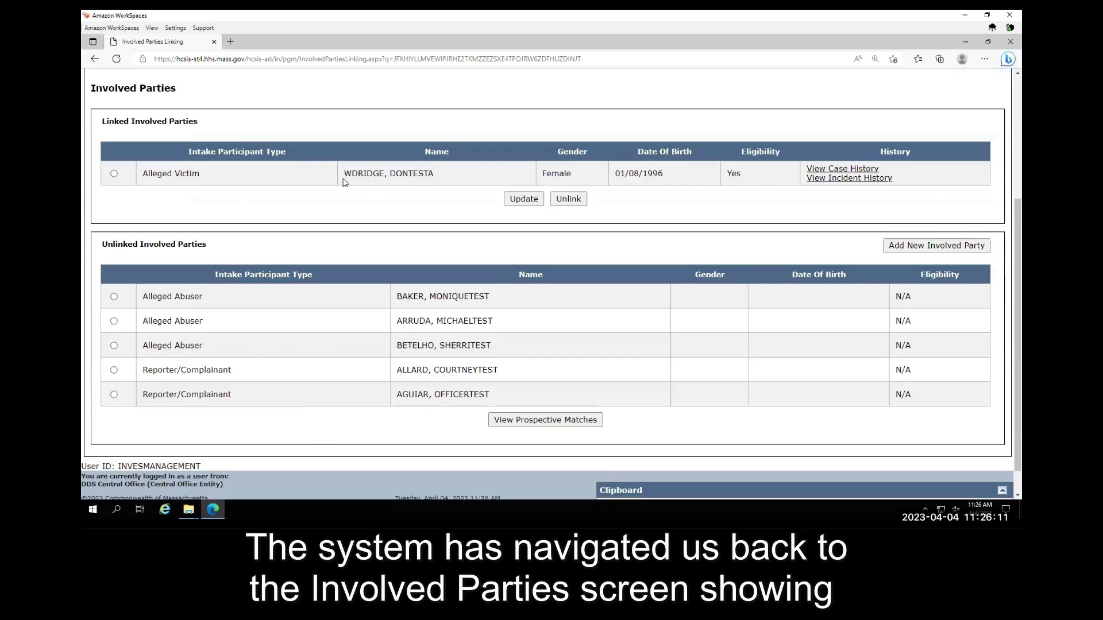
left_click_drag(434, 177, 343, 177)
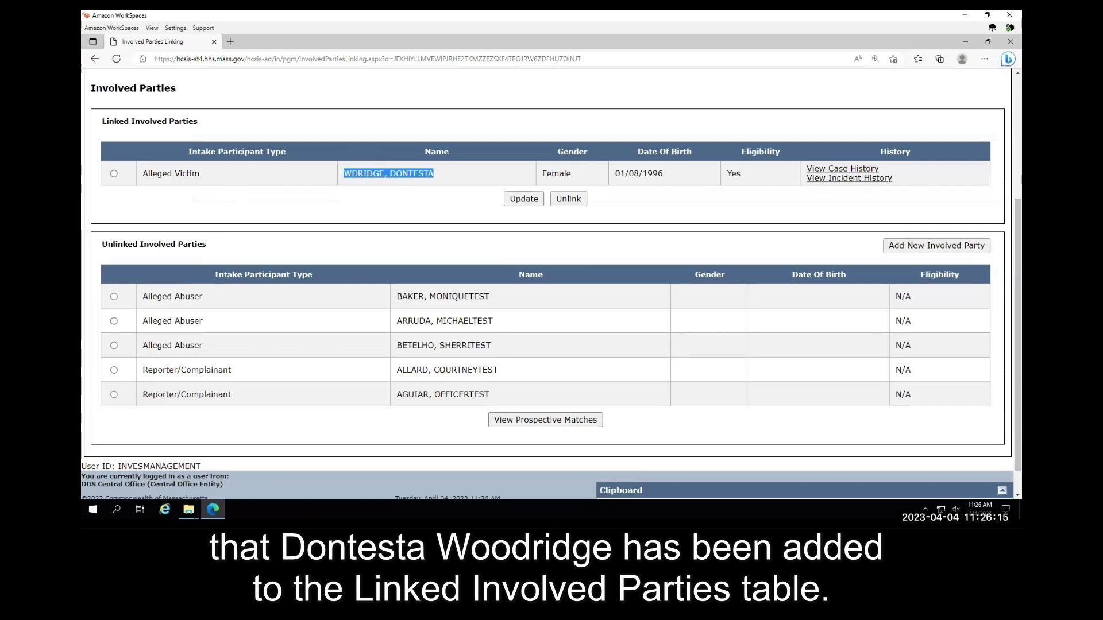
left_click(325, 208)
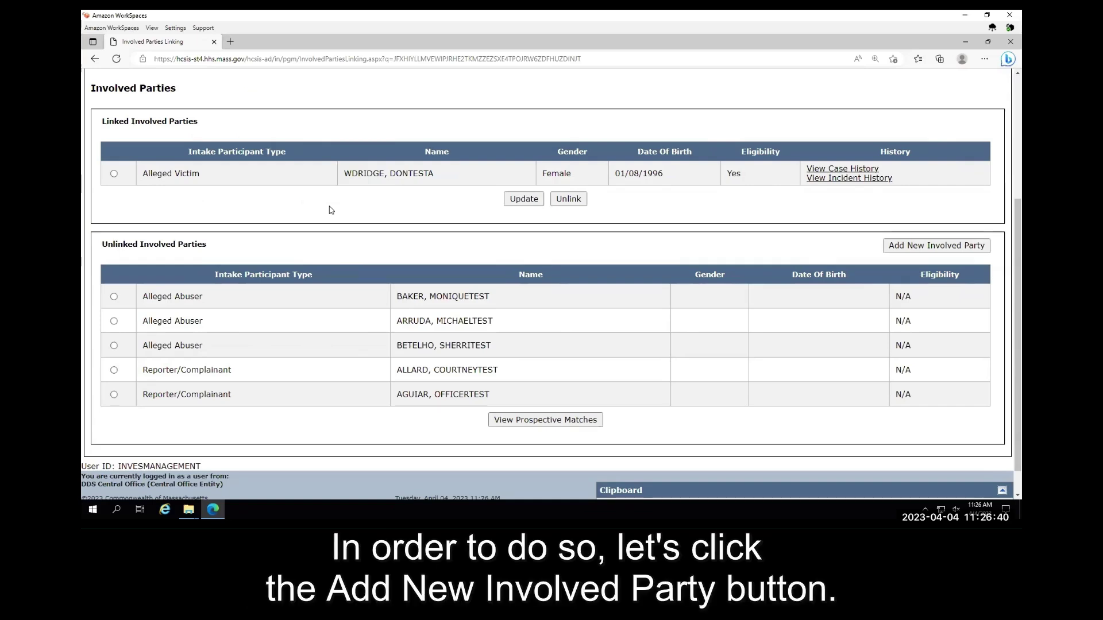
- Start a new involved party of type Alleged Abuser and fill in her first and last names
left_click(898, 246)
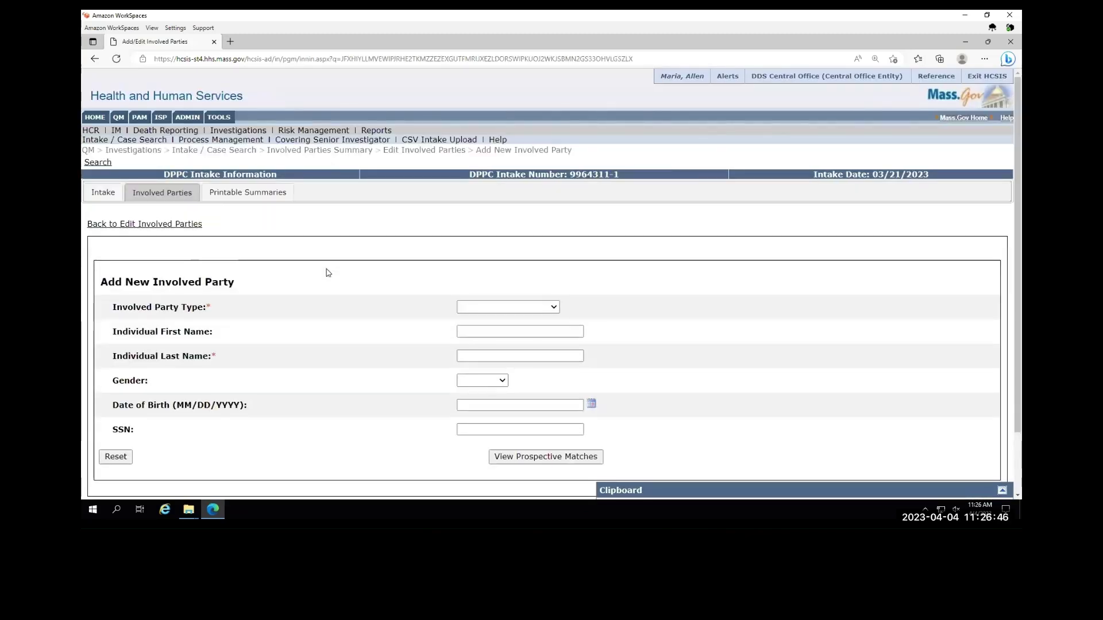
scroll(328, 272, "down", 2)
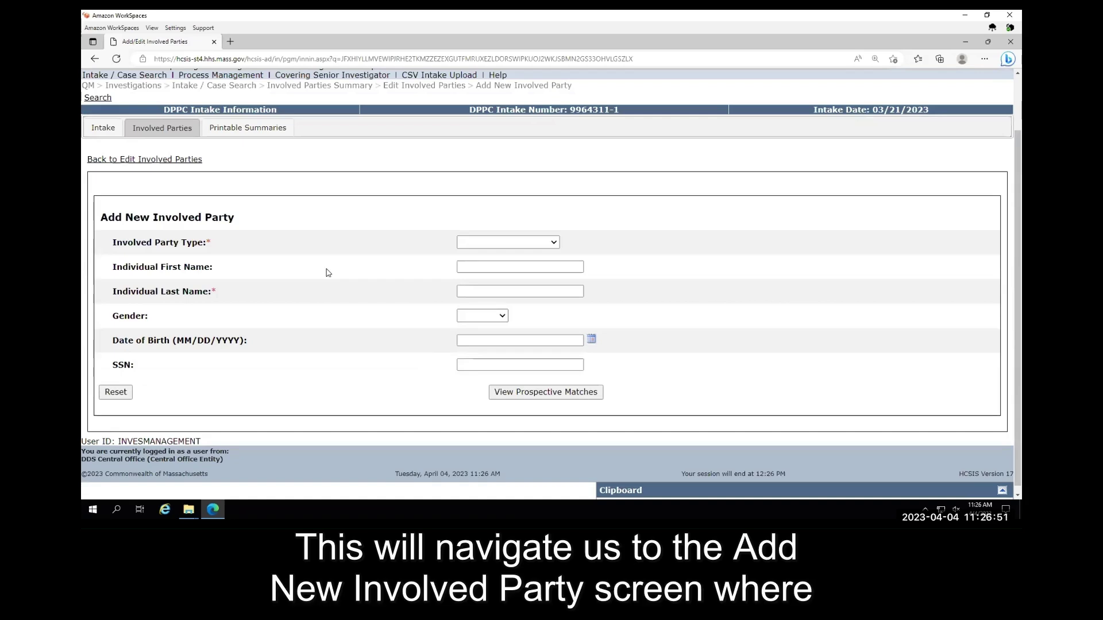
left_click_drag(236, 218, 101, 221)
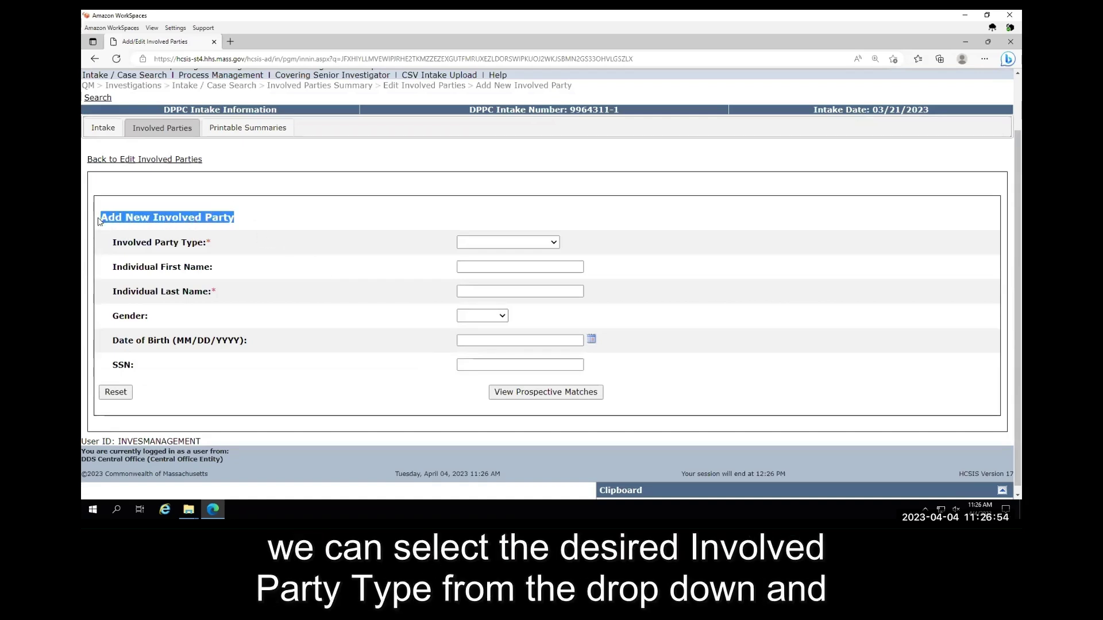
left_click(334, 223)
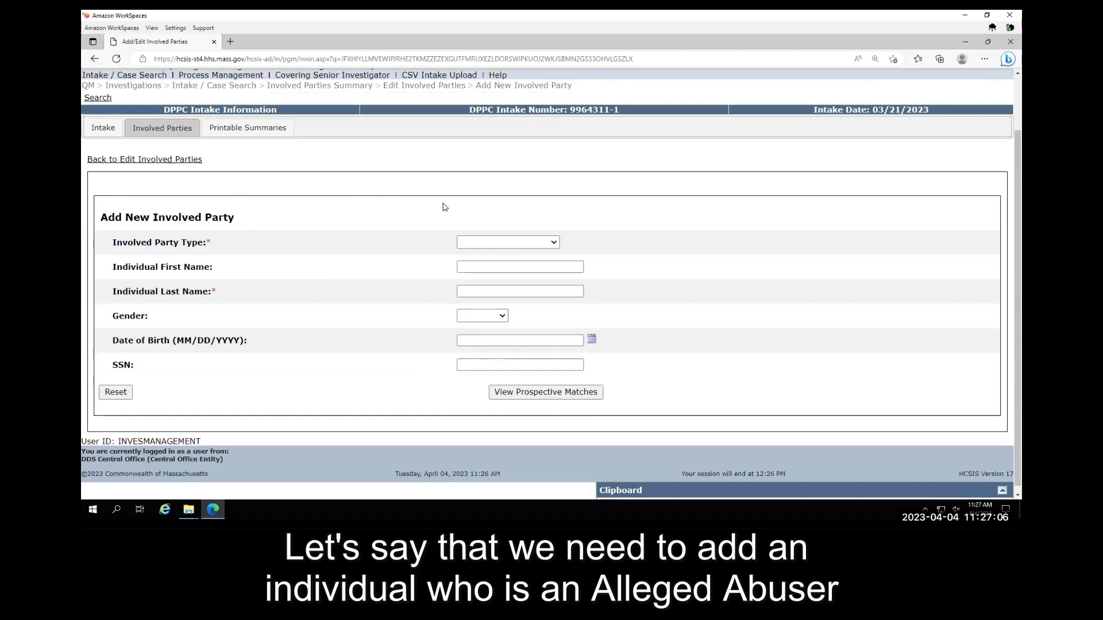
left_click(469, 244)
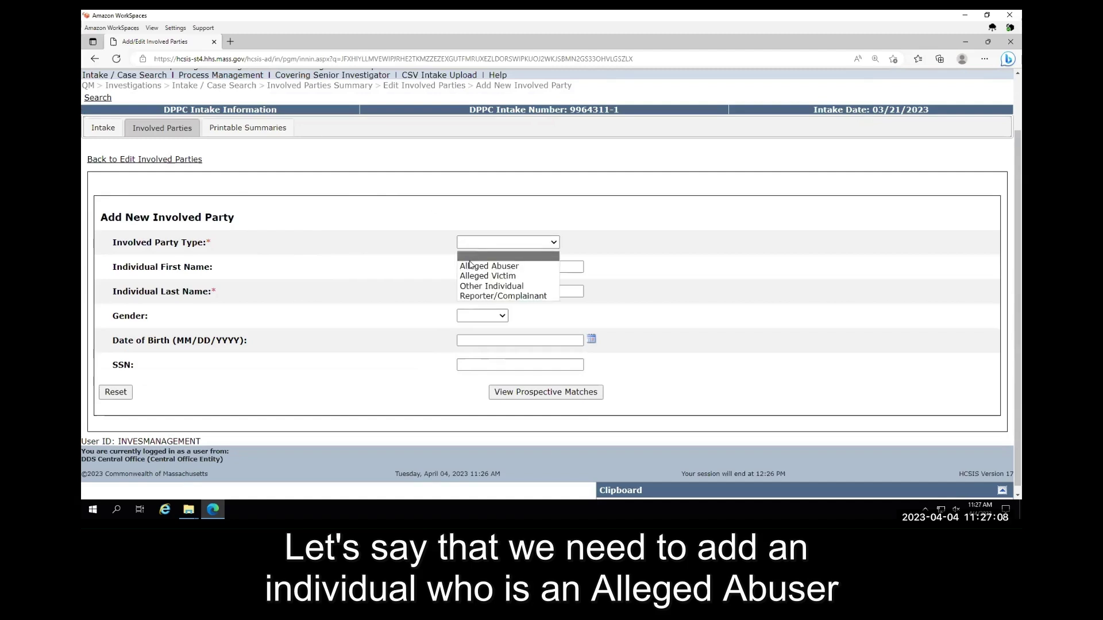
left_click(471, 266)
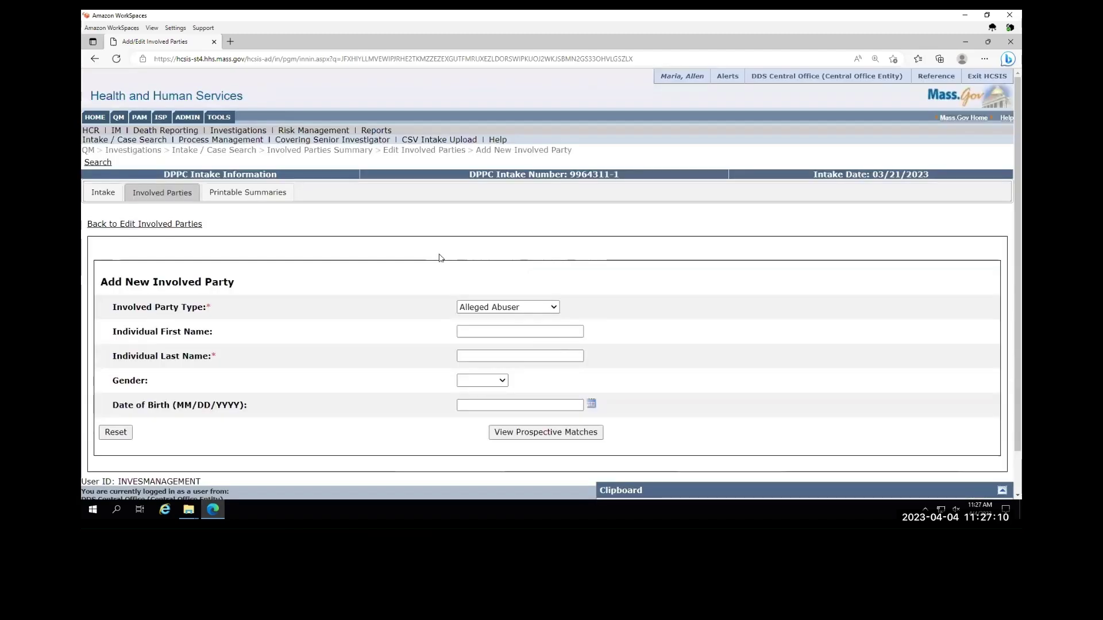
left_click(467, 332)
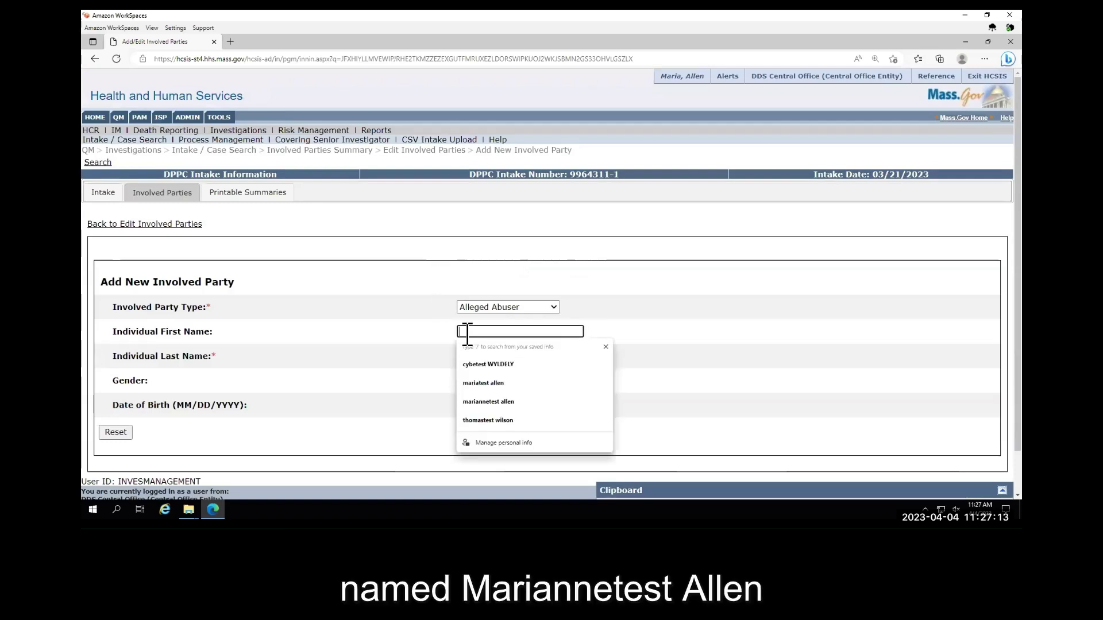
left_click(470, 398)
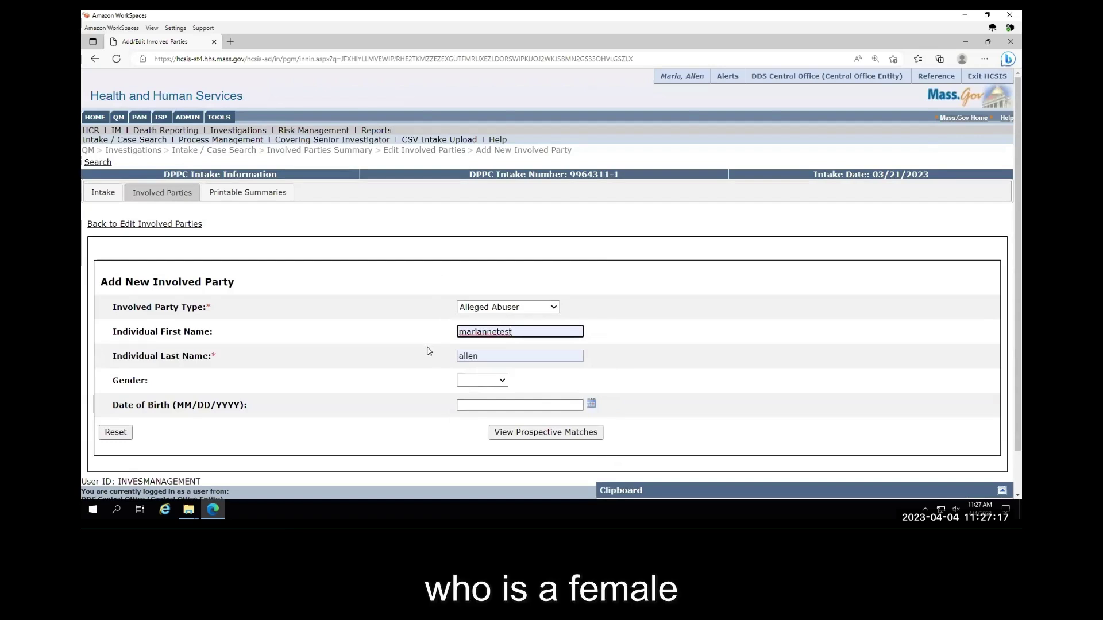
- Set gender to Female and date of birth to 05/28/1971, then search prospective matches
left_click(456, 380)
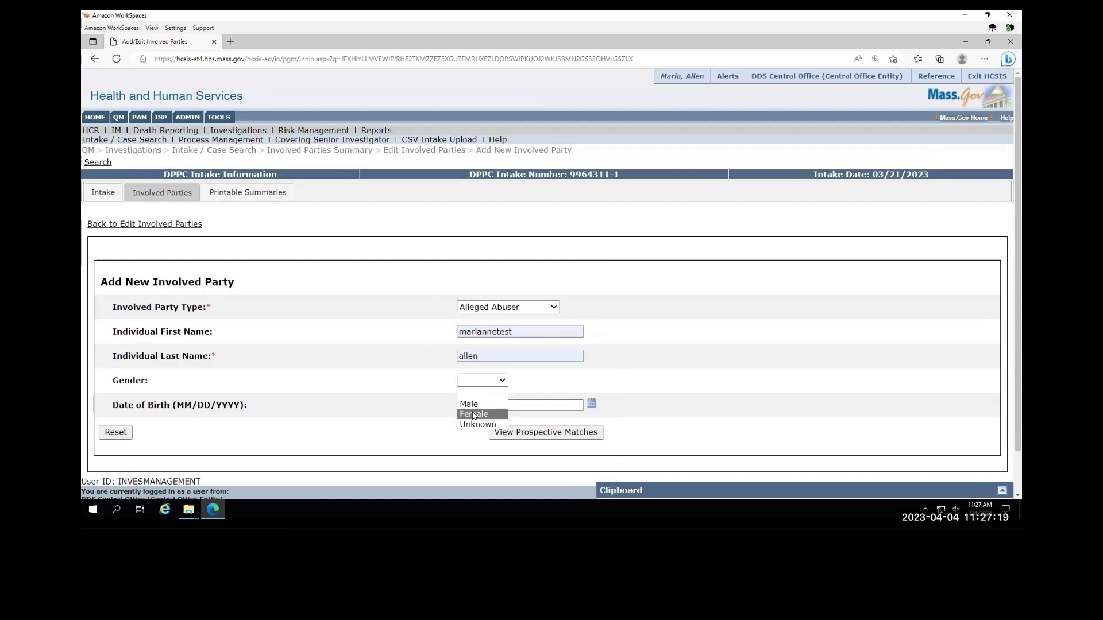
left_click(467, 407)
left_click(467, 407)
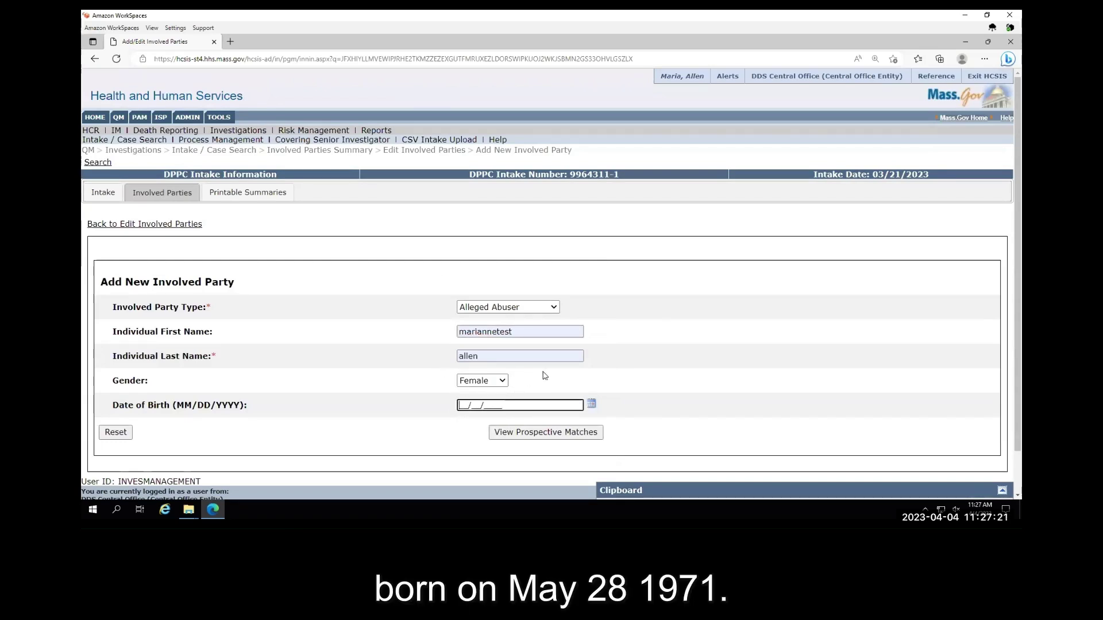
type("05/28/1971")
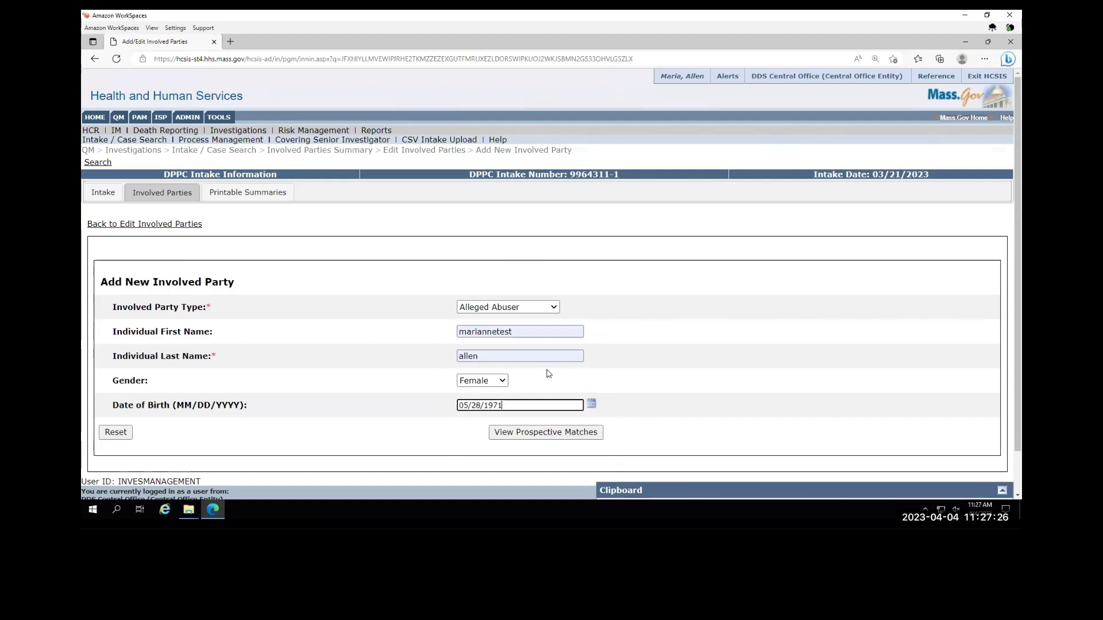
scroll(665, 382, "down", 1)
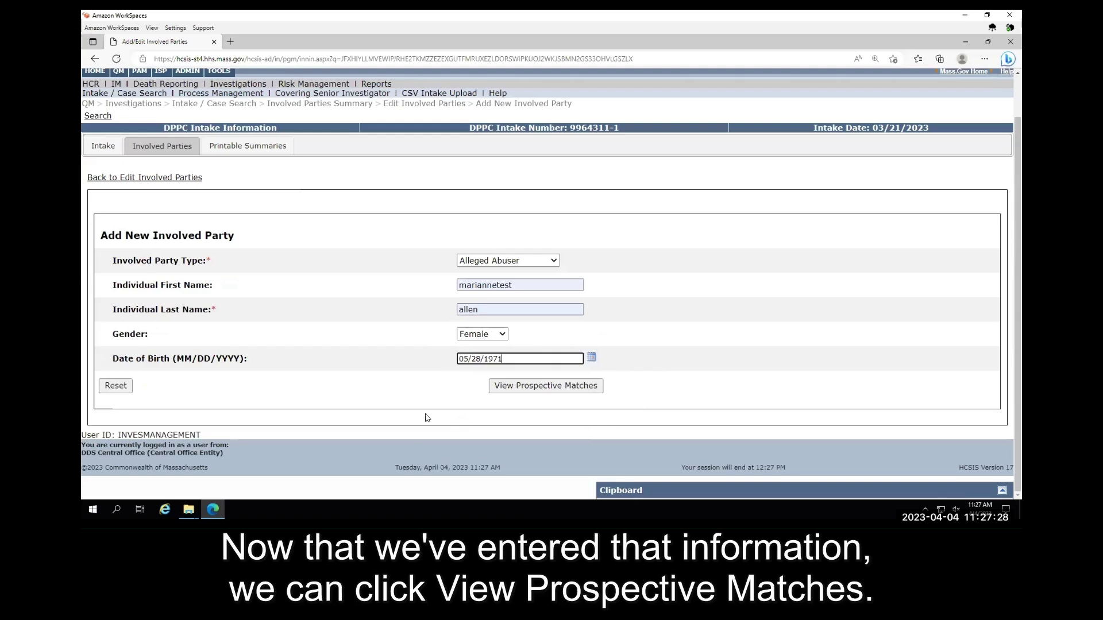
left_click(413, 396)
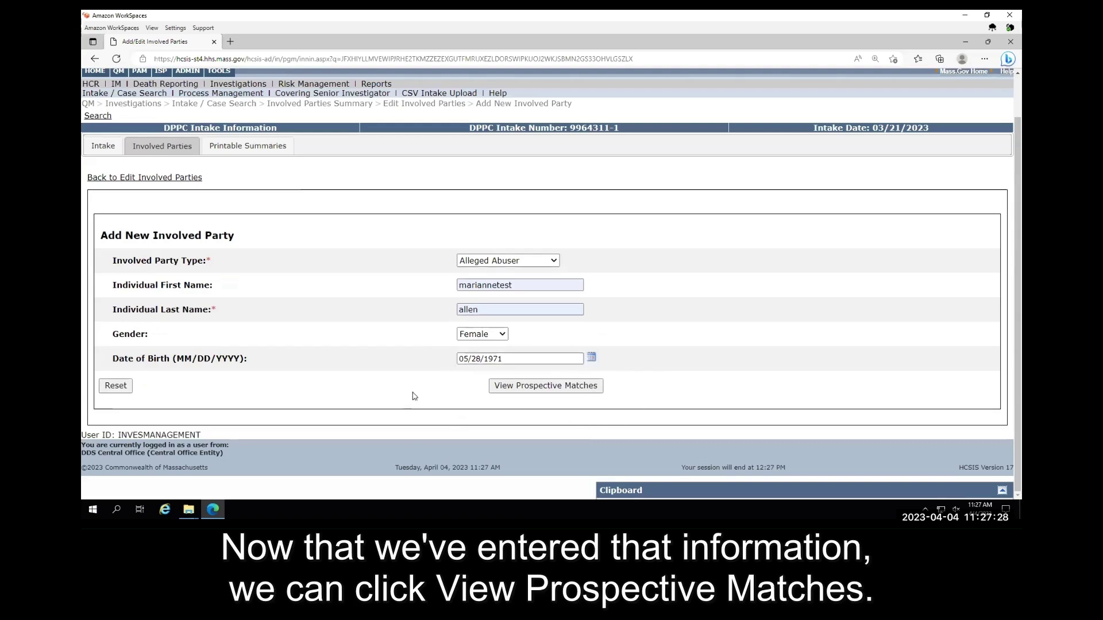
left_click(522, 388)
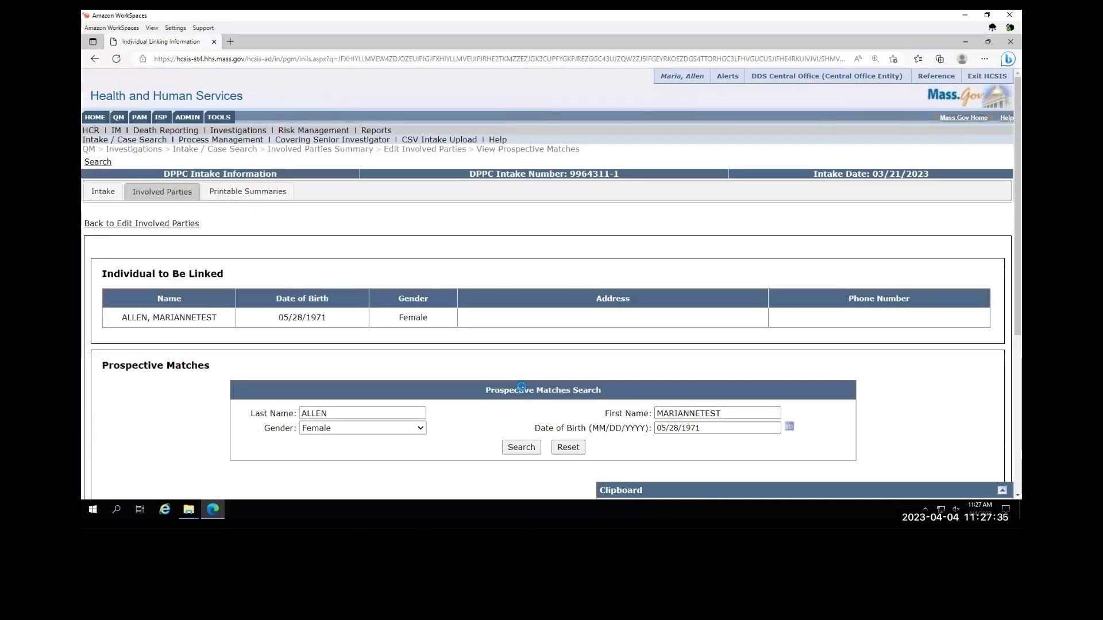
scroll(454, 359, "down", 2)
scroll(452, 356, "down", 1)
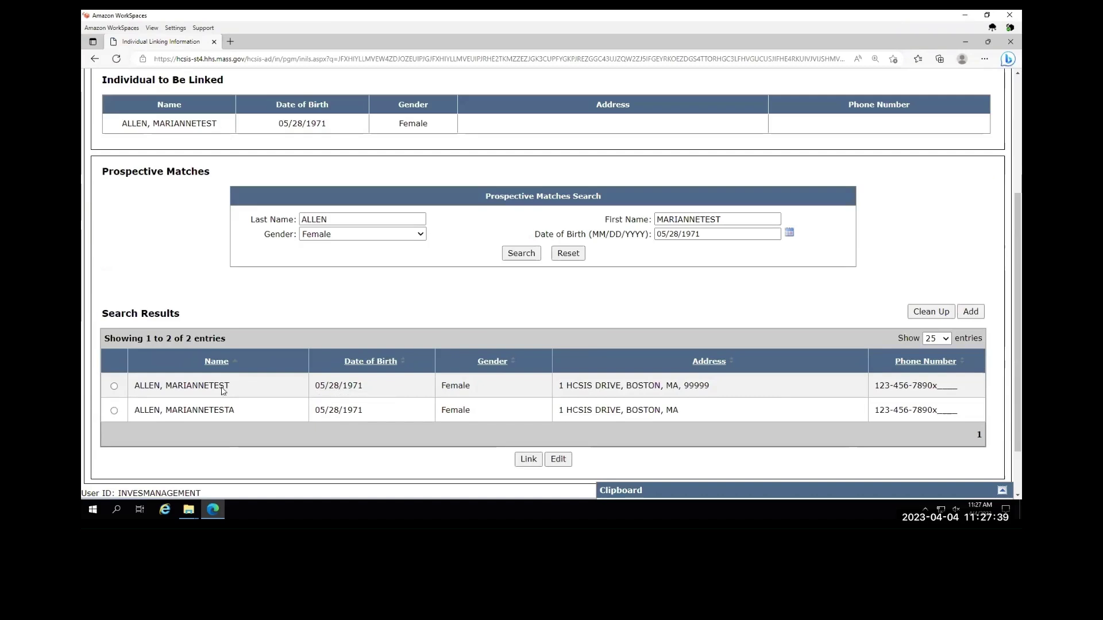
left_click_drag(230, 386, 135, 393)
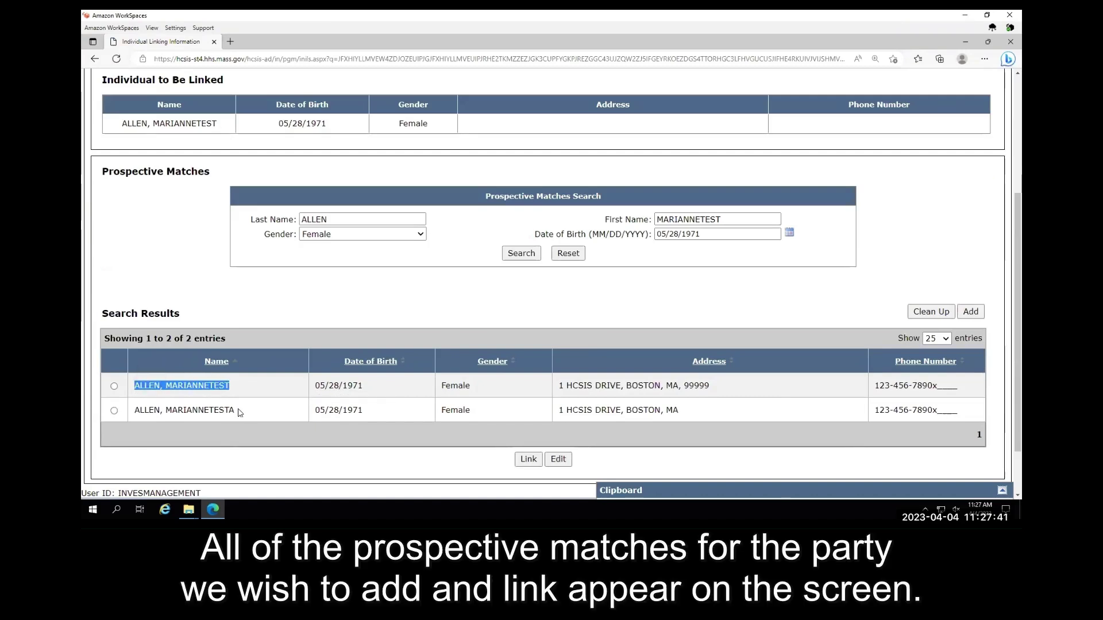
left_click_drag(236, 412, 136, 412)
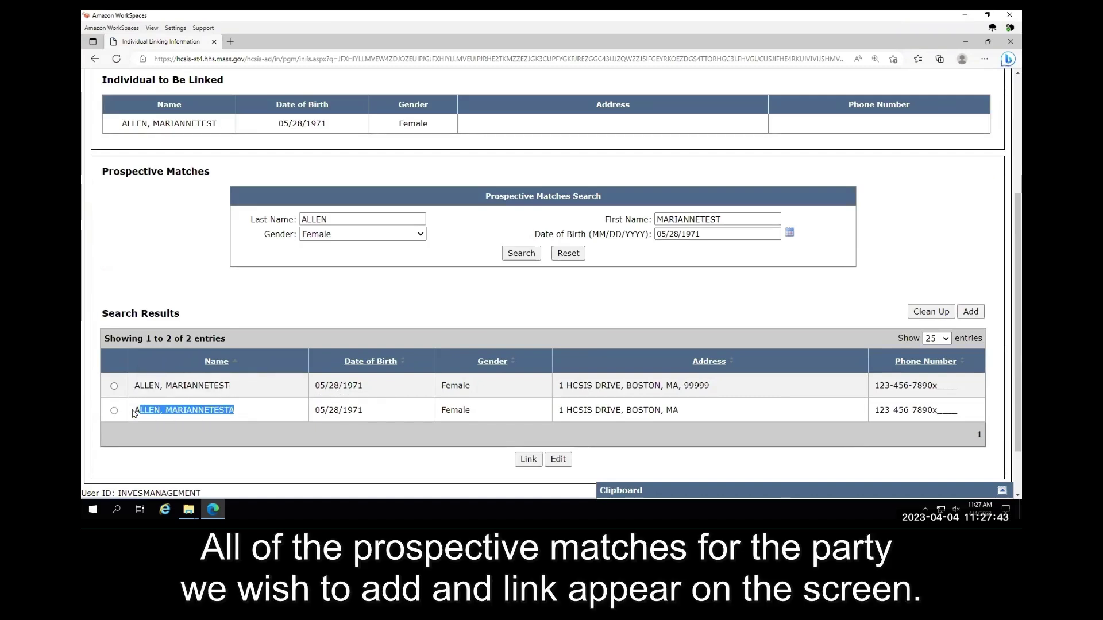
left_click(235, 467)
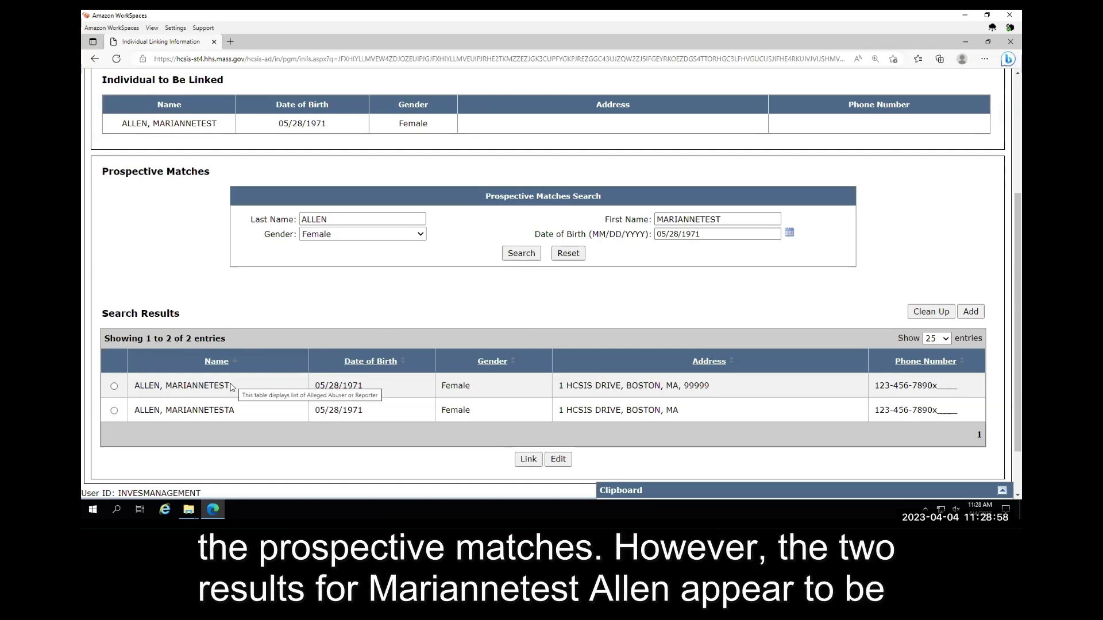
left_click_drag(225, 386, 135, 388)
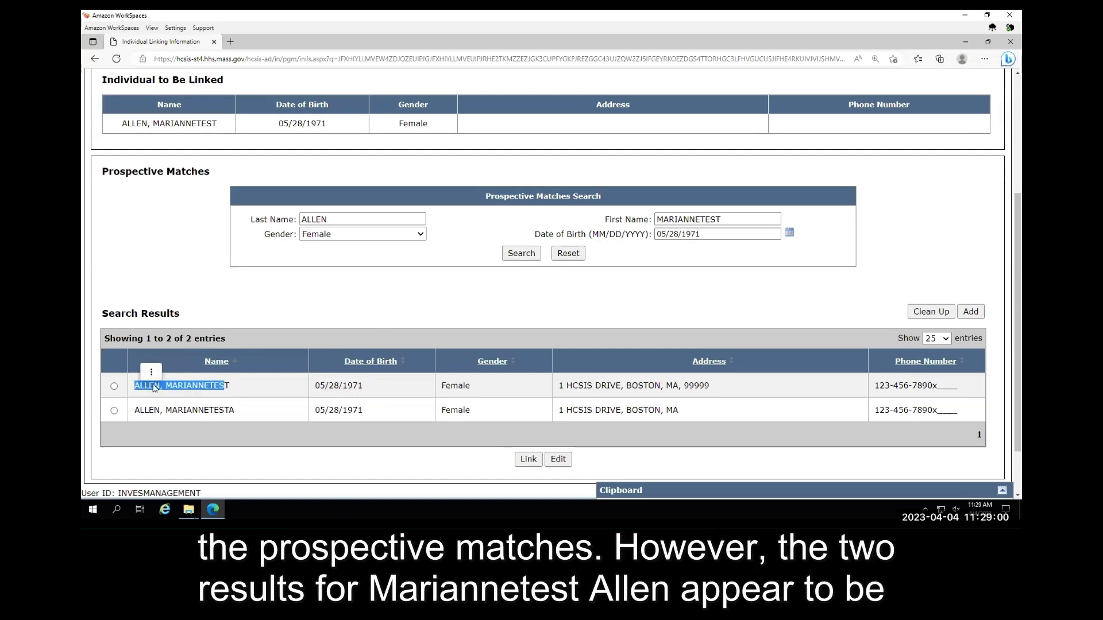
left_click(242, 386)
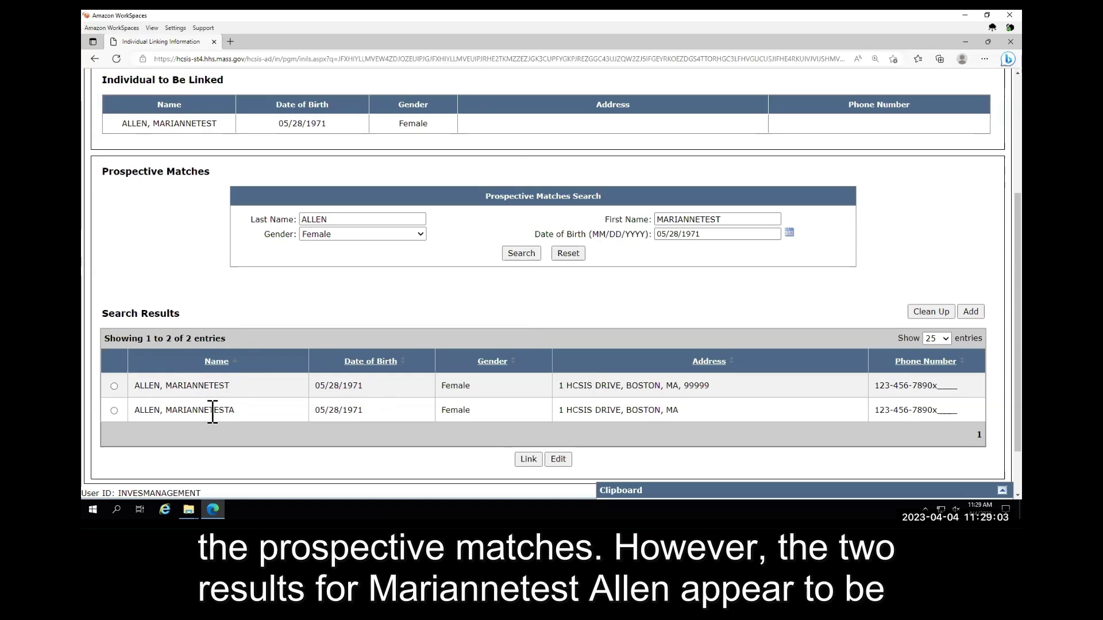
left_click_drag(235, 411, 133, 411)
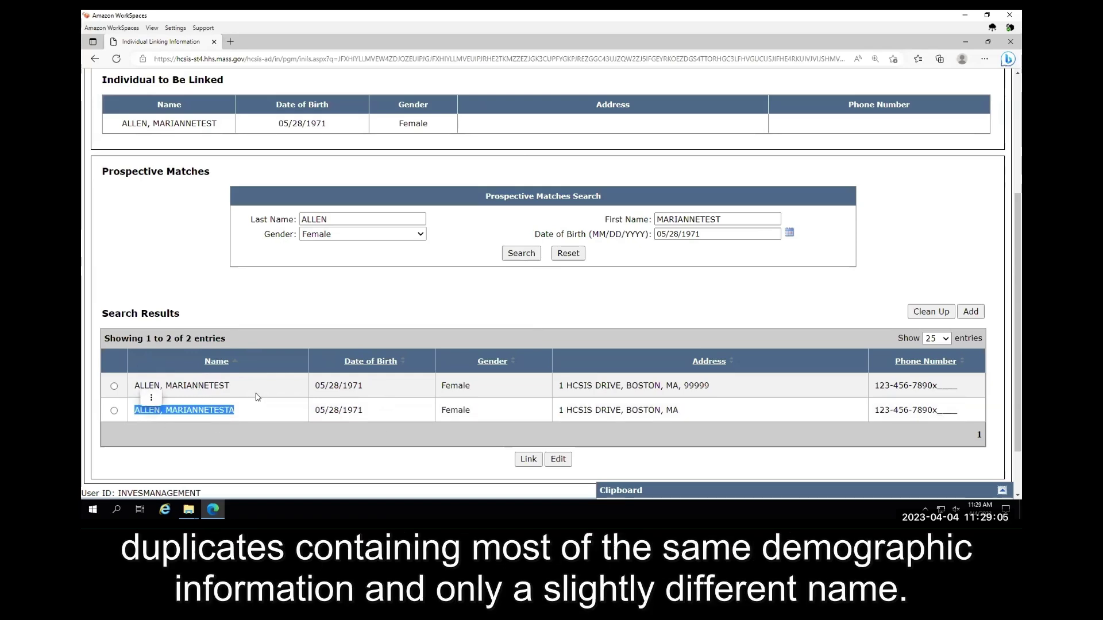
left_click(239, 457)
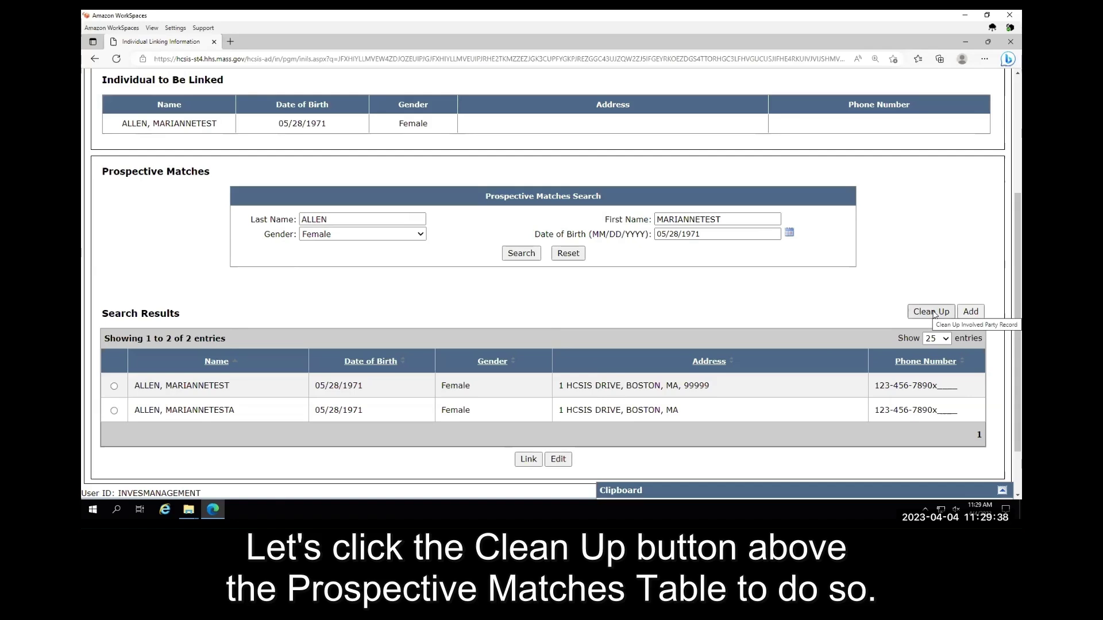
- Use Clean Up to delete the duplicate record with the extra trailing letter, confirming with Yes
left_click(932, 312)
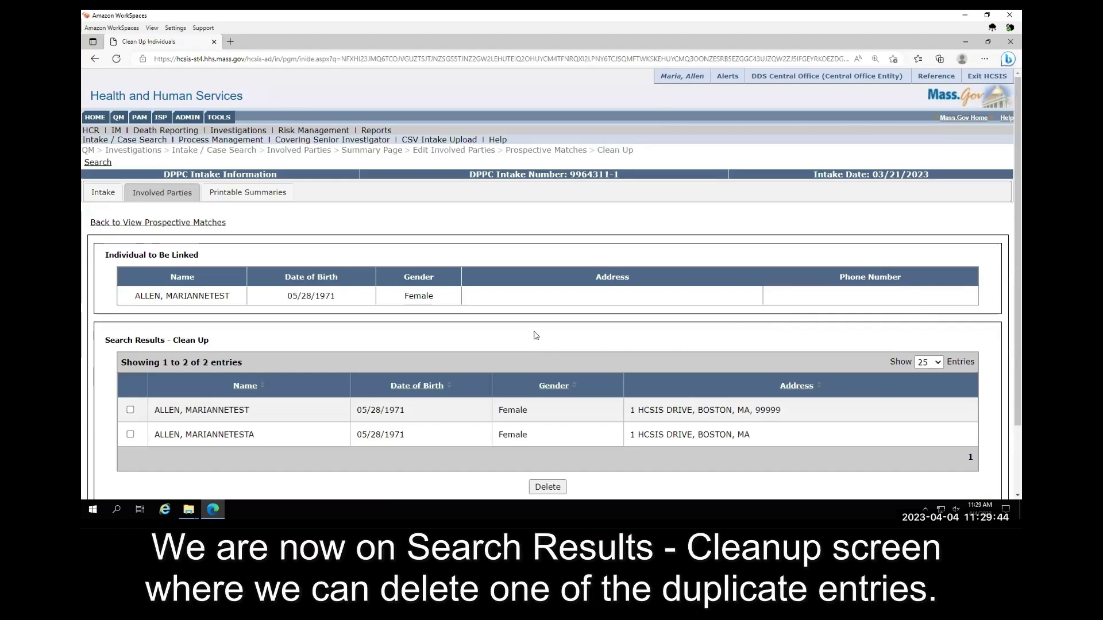
scroll(536, 336, "down", 2)
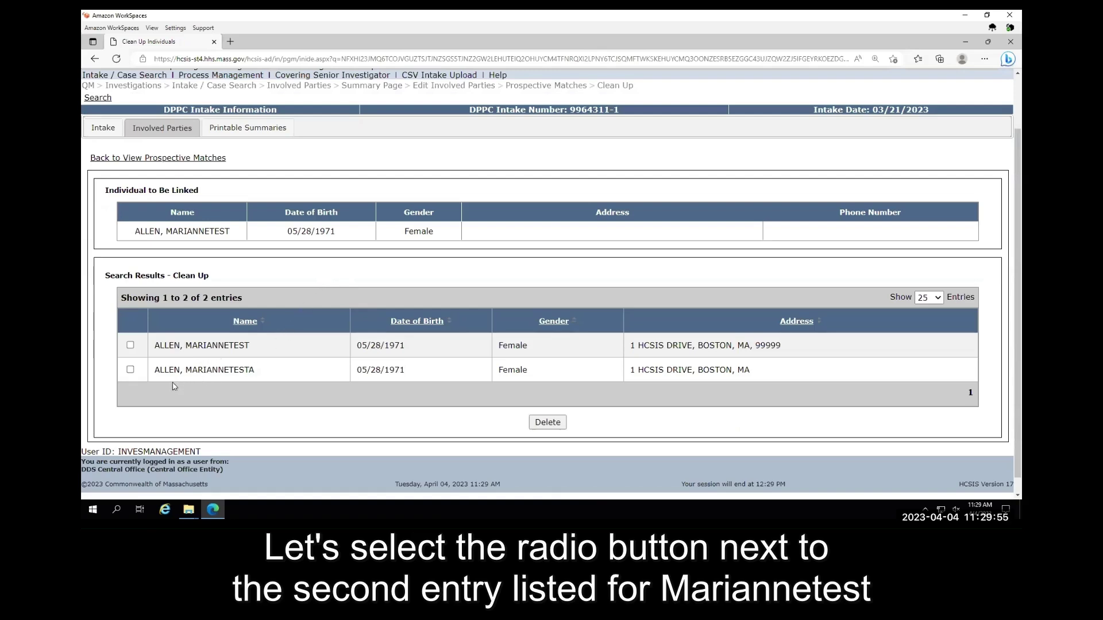
left_click(130, 370)
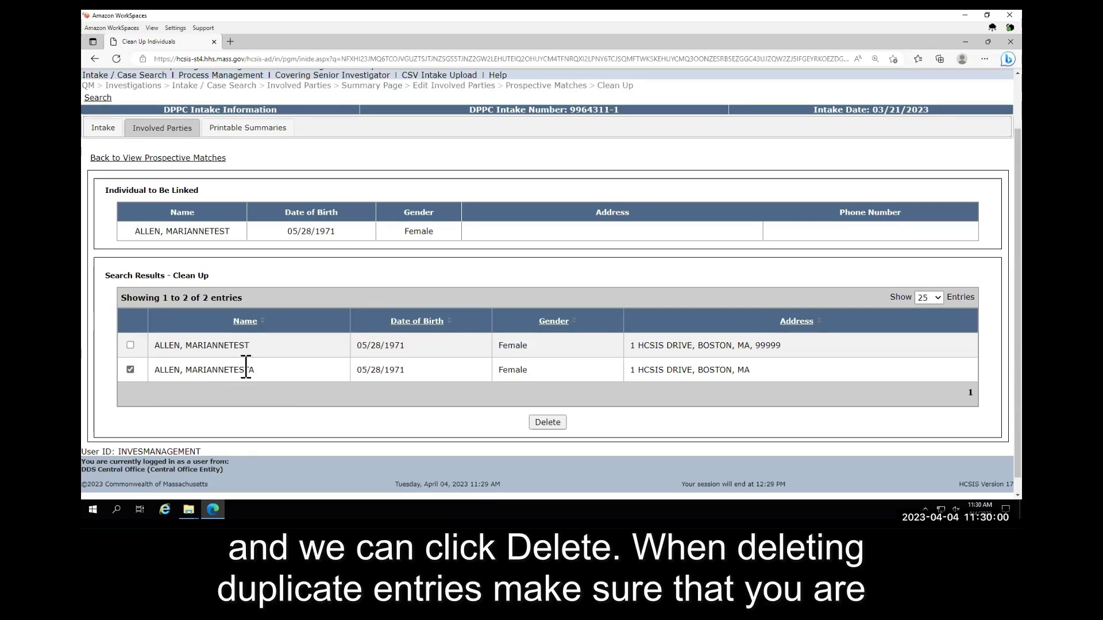
left_click(547, 423)
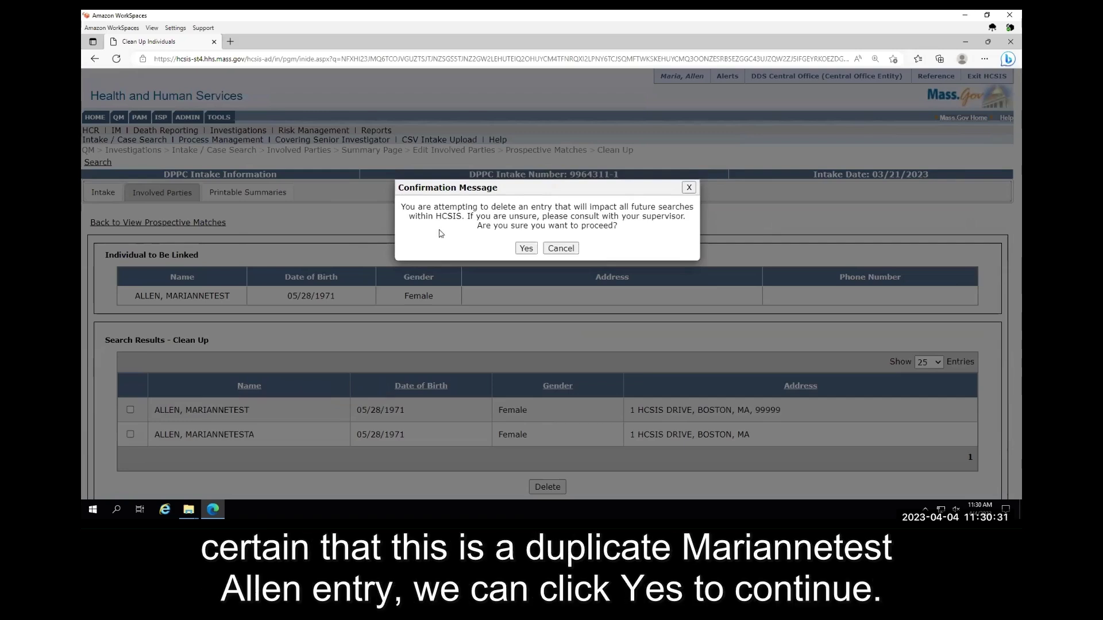
left_click(525, 248)
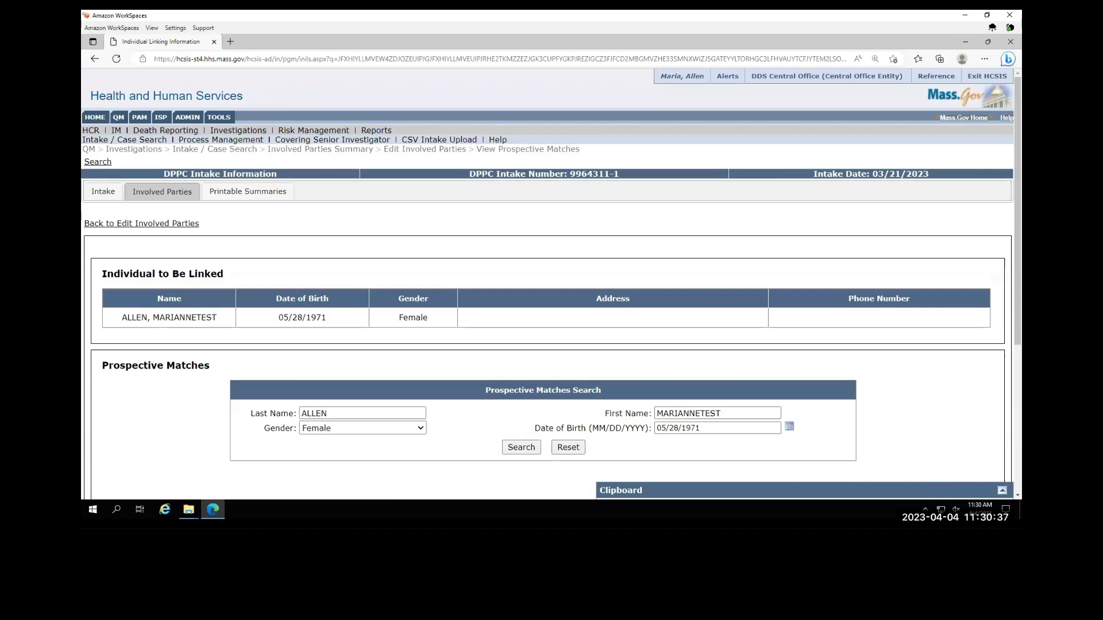
- Link the single remaining match and verify the alleged abuser appears among the linked parties
scroll(504, 223, "down", 3)
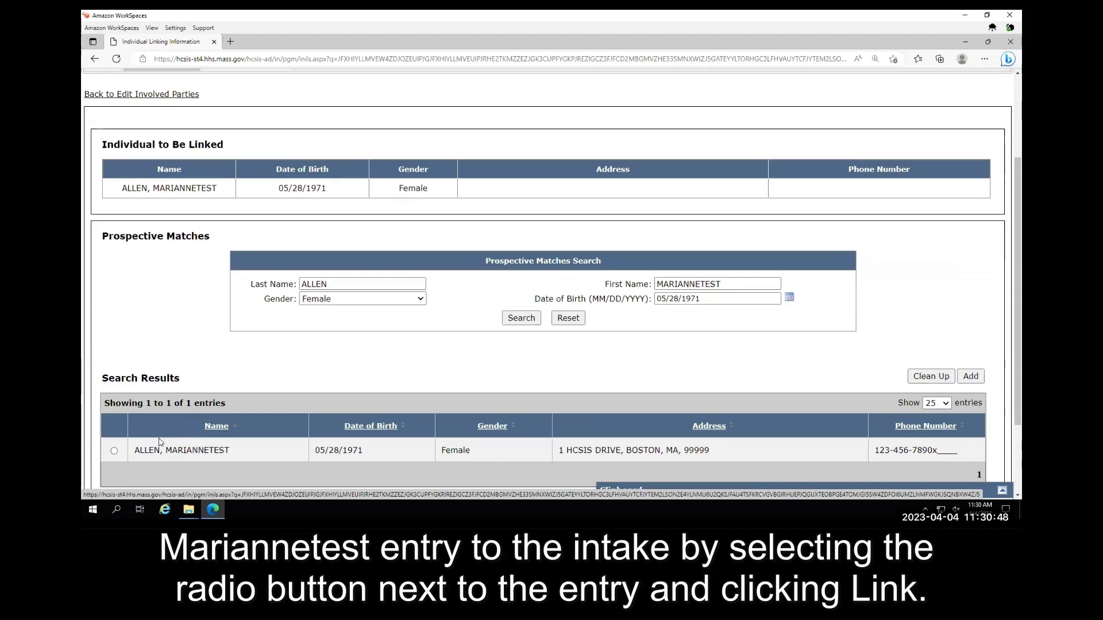
left_click(114, 452)
scroll(364, 323, "down", 2)
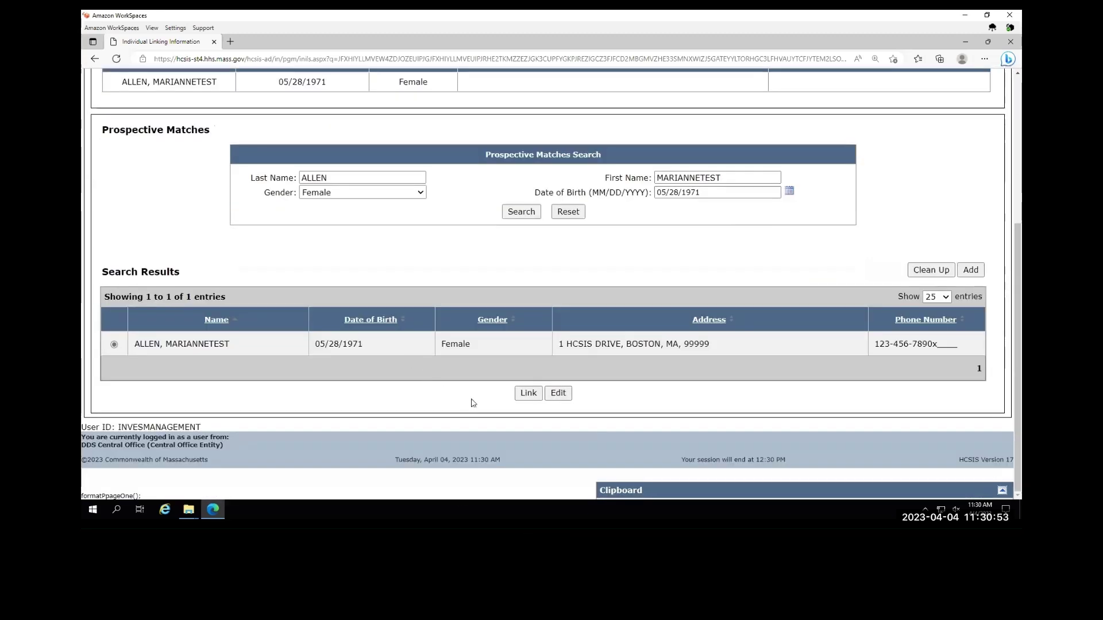
left_click(527, 393)
scroll(345, 336, "down", 1)
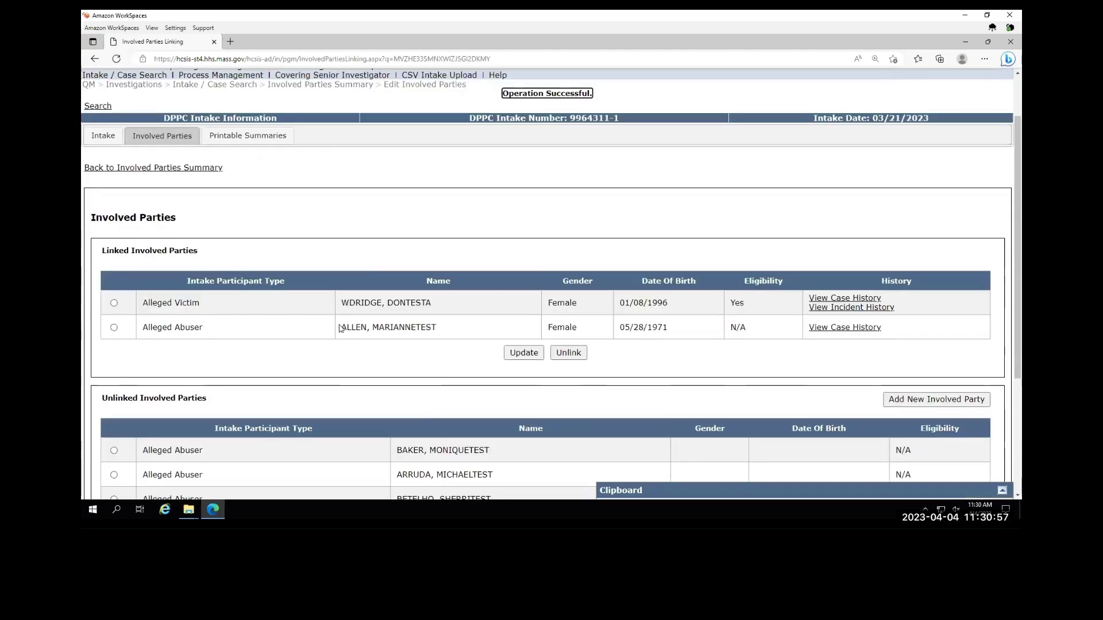
scroll(324, 329, "down", 2)
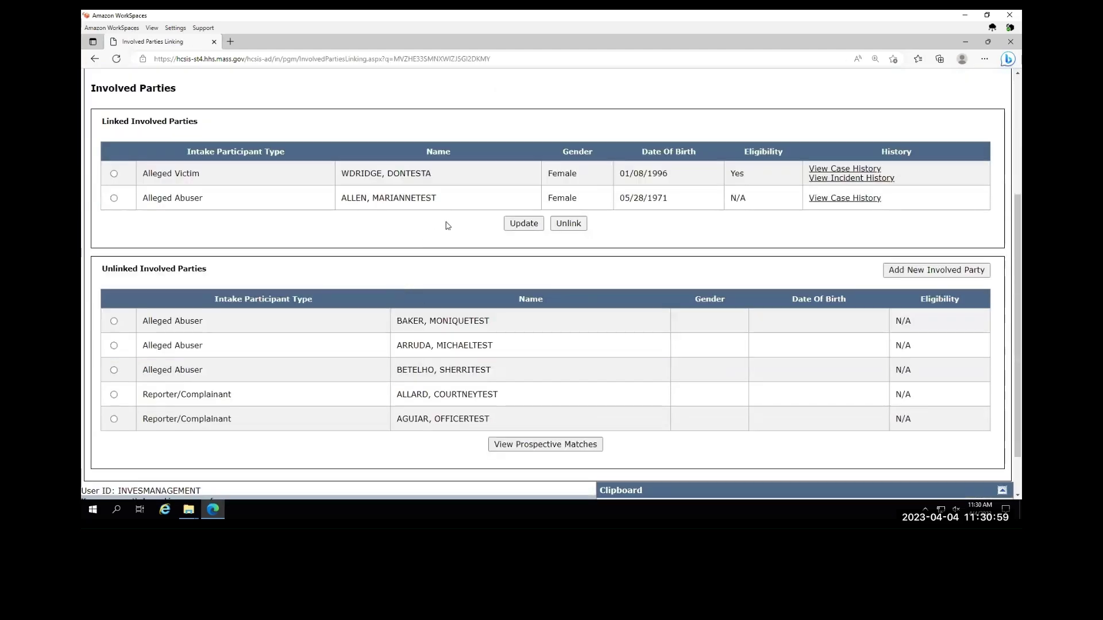
left_click_drag(438, 201, 323, 198)
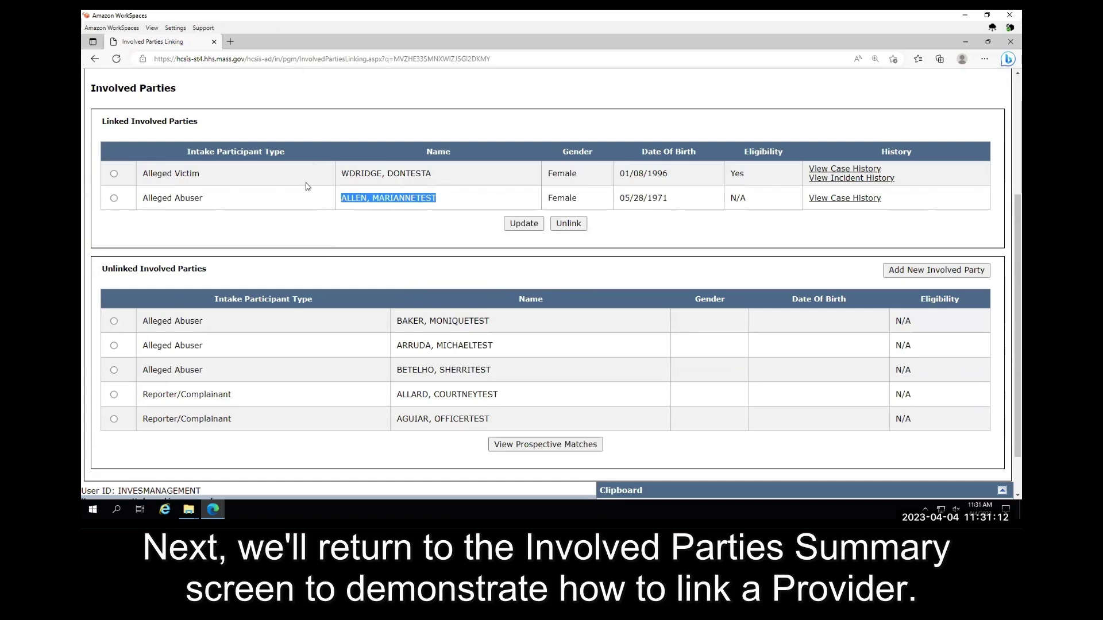
scroll(253, 247, "up", 2)
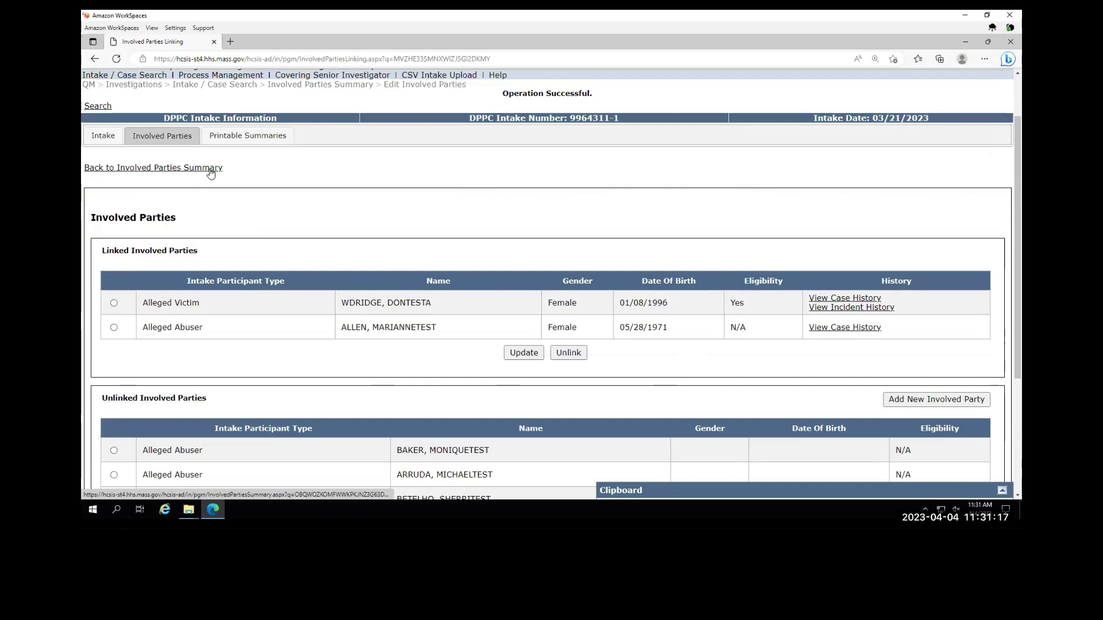
- Go back to the Involved Parties Summary and check the empty Linked Provider table
left_click(209, 170)
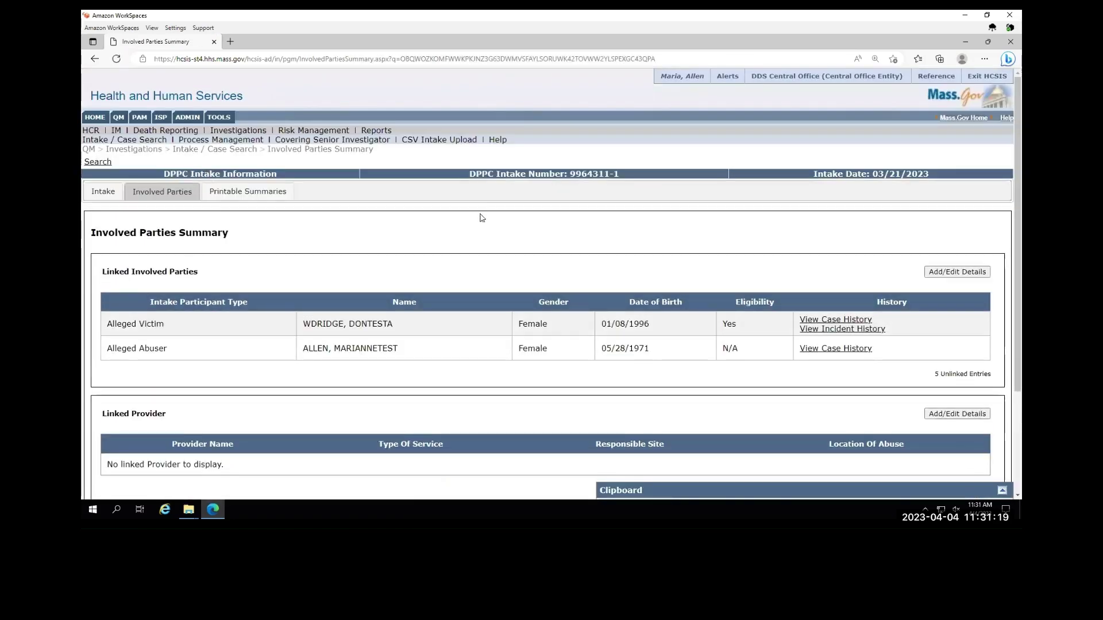
scroll(481, 218, "down", 2)
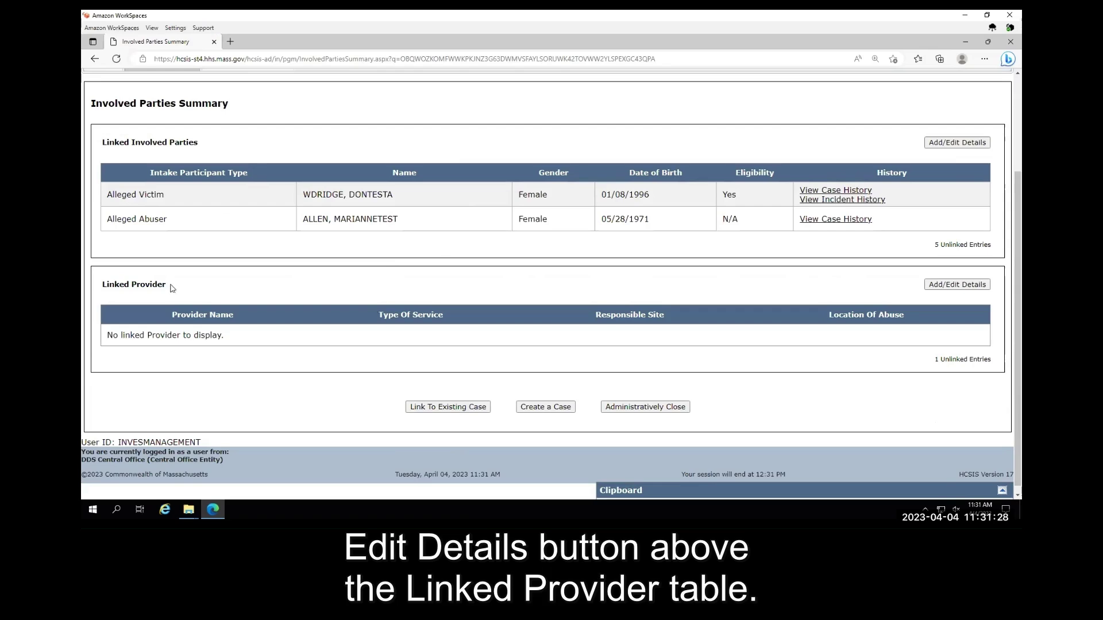
left_click_drag(167, 286, 102, 285)
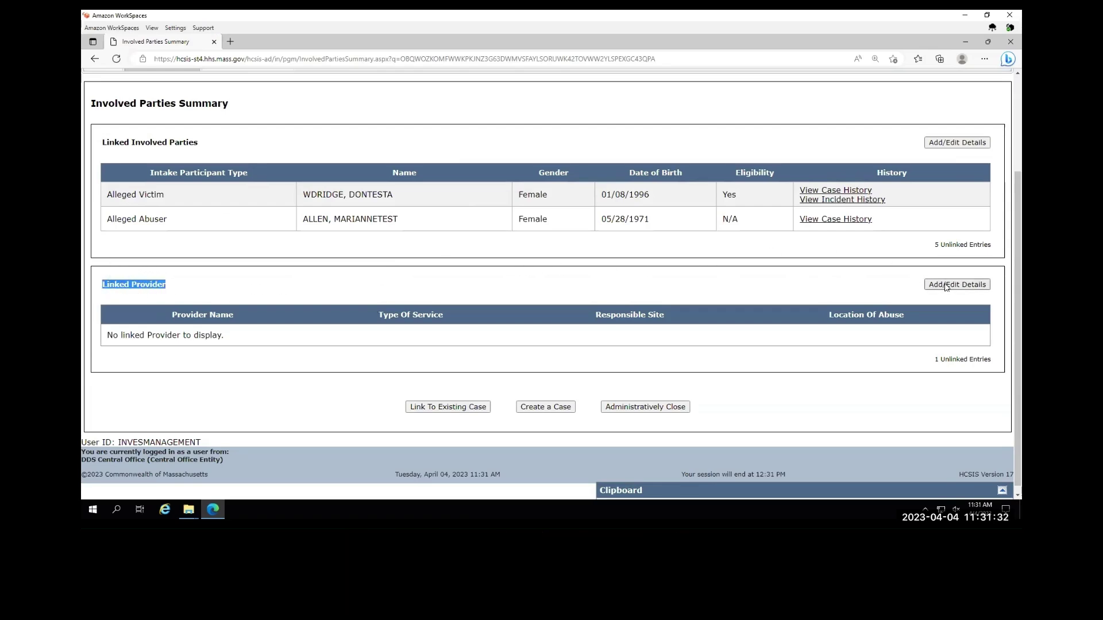
- Open the provider linking details and look up prospective matches for SUNSHINE VILLAGE INC
left_click(946, 286)
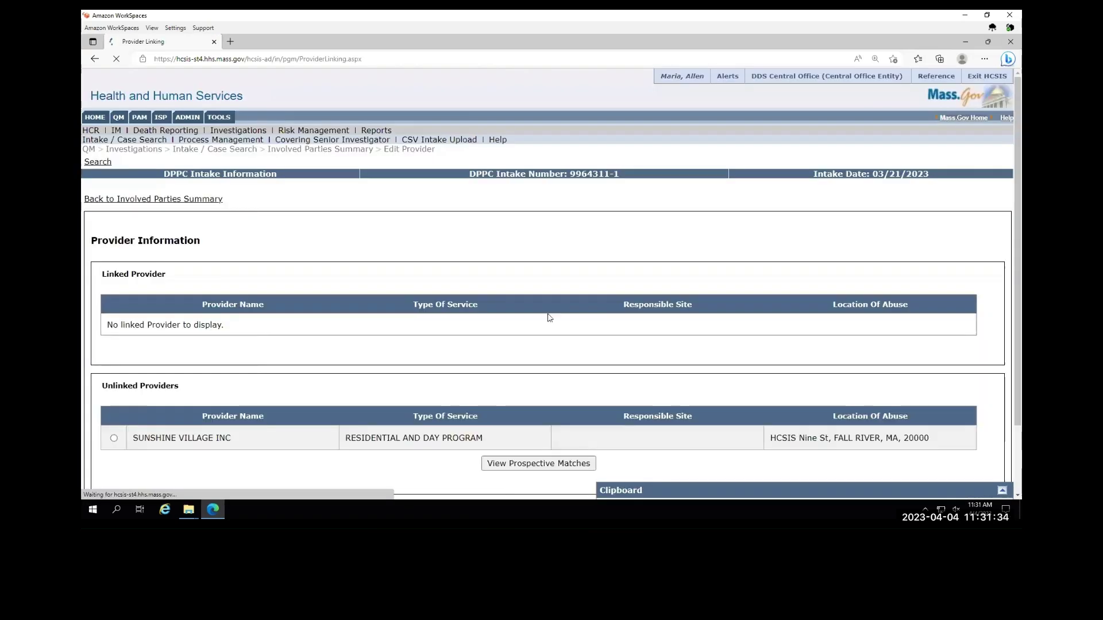
scroll(325, 286, "down", 2)
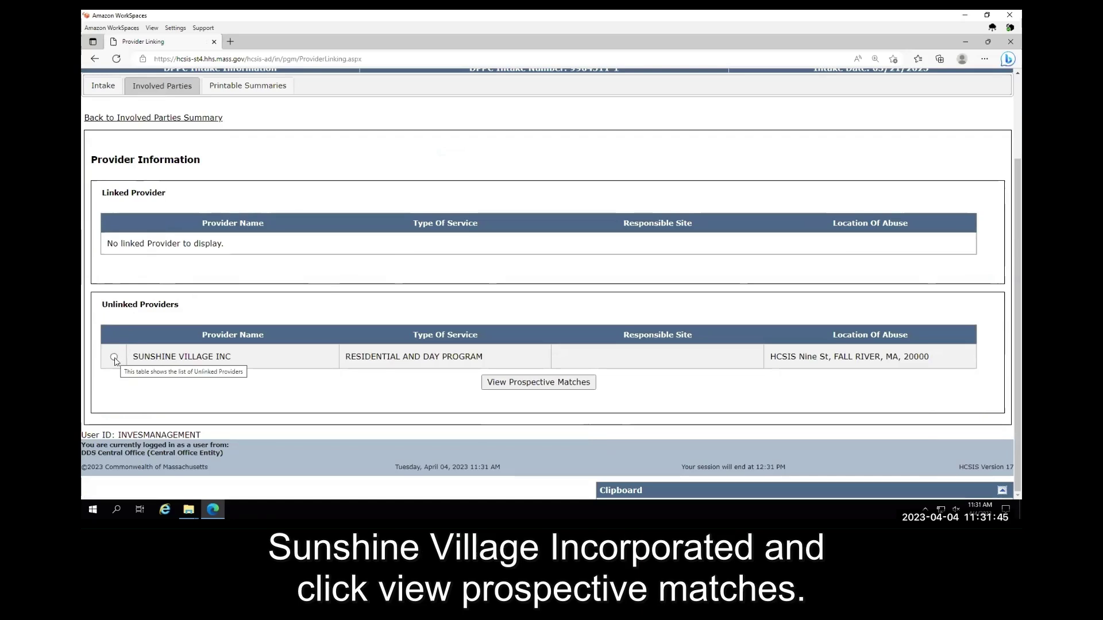
left_click(503, 383)
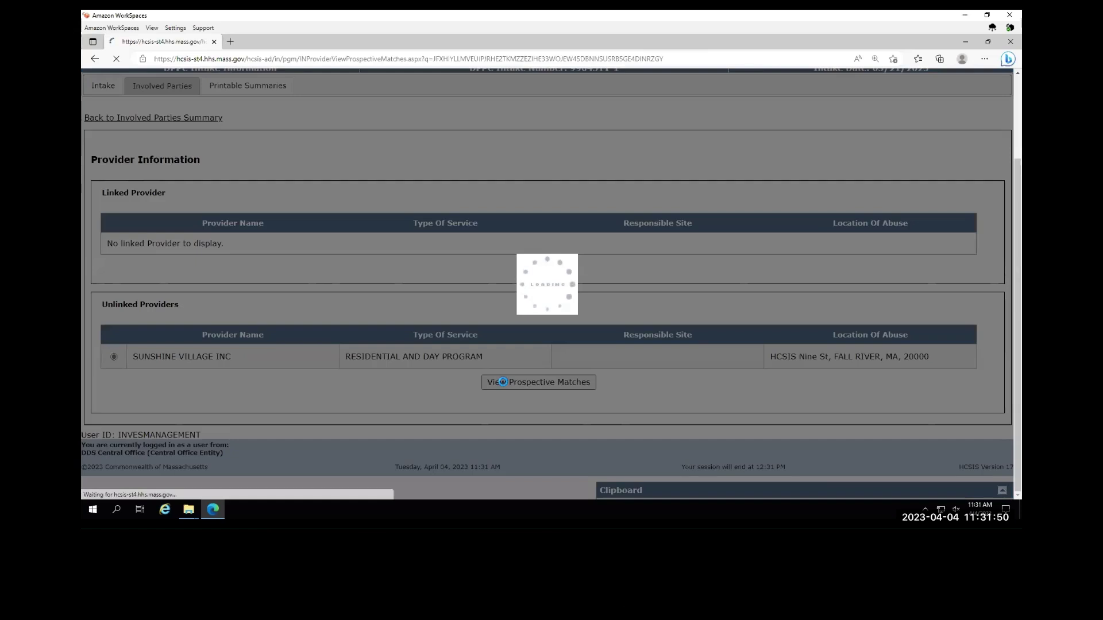
- Choose SUNSHINE VILLAGE INC as the provider name by filtering the list with 'suns'
scroll(304, 316, "down", 2)
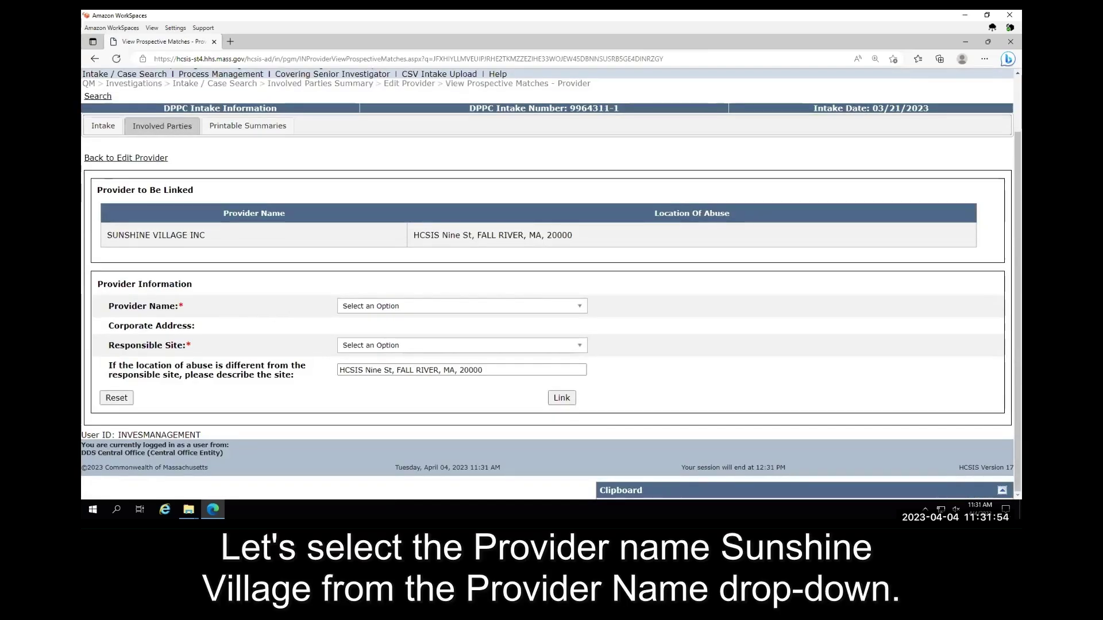
left_click(366, 309)
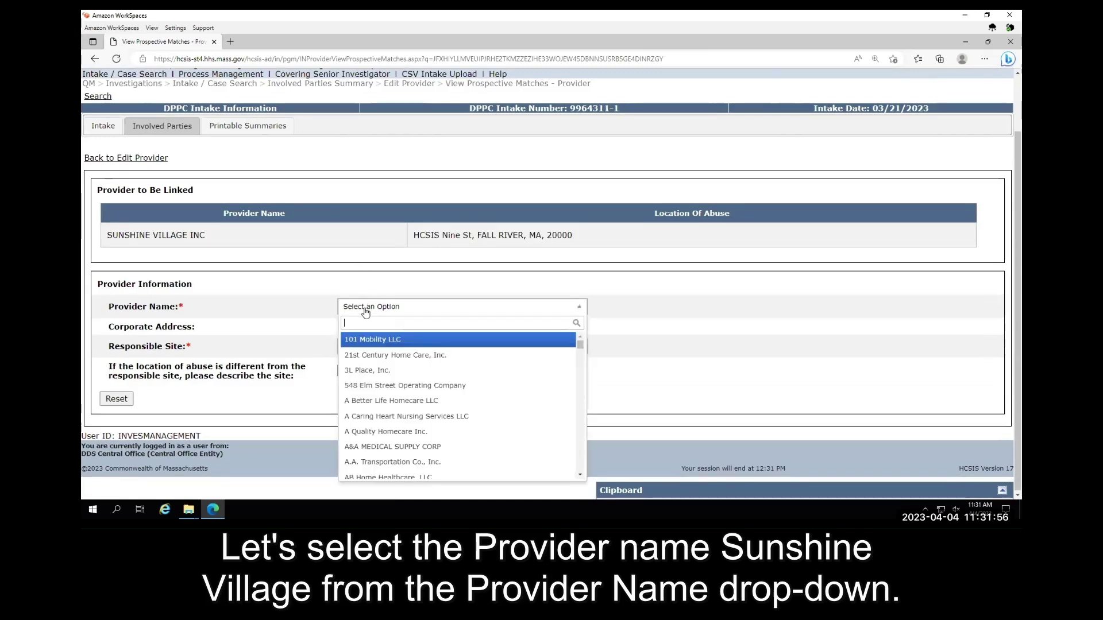
type("suns")
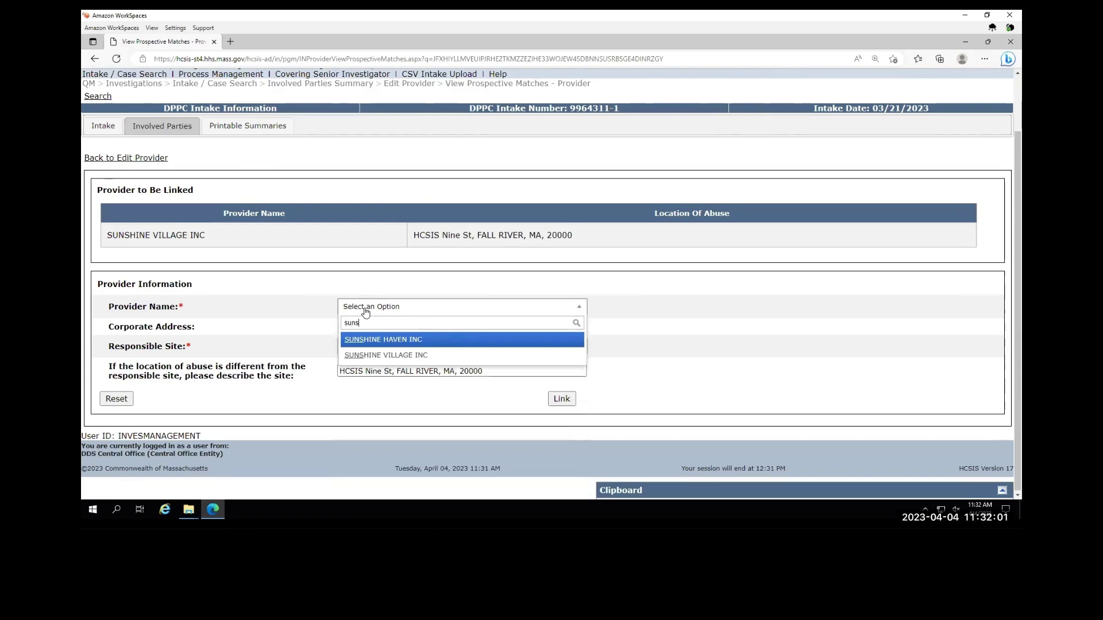
key("Down")
key("Return")
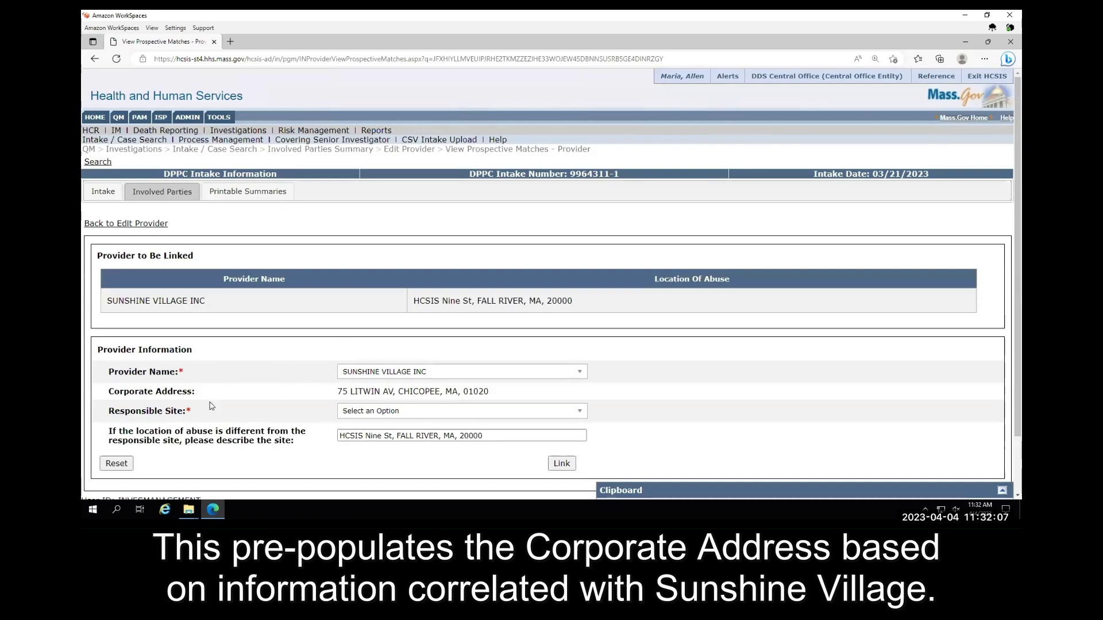
left_click_drag(195, 393, 107, 395)
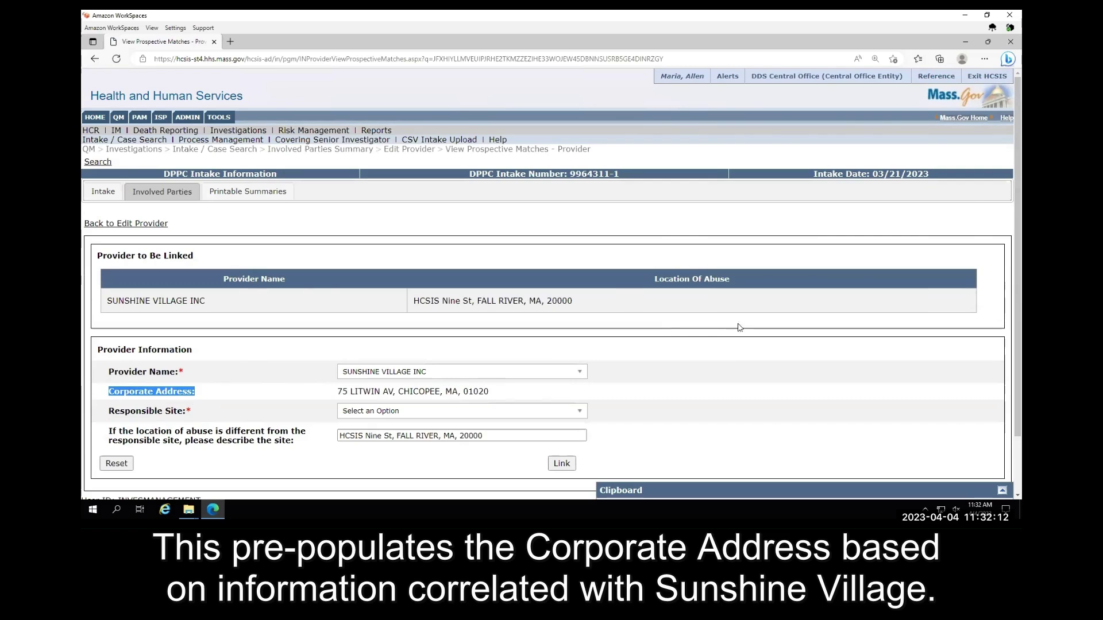
scroll(708, 392, "down", 1)
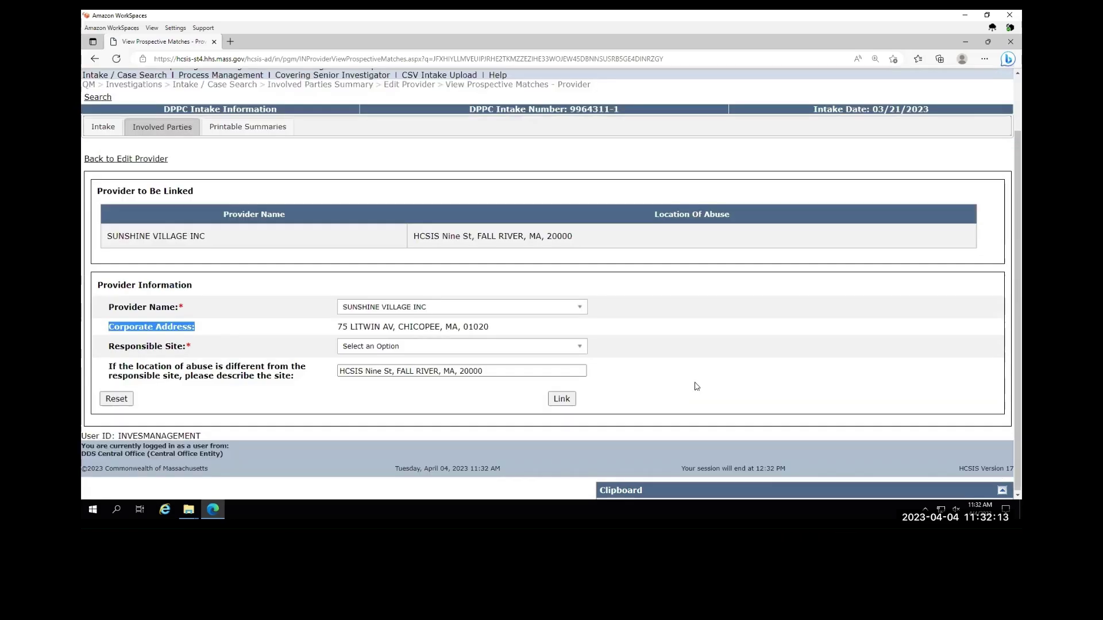
left_click(697, 325)
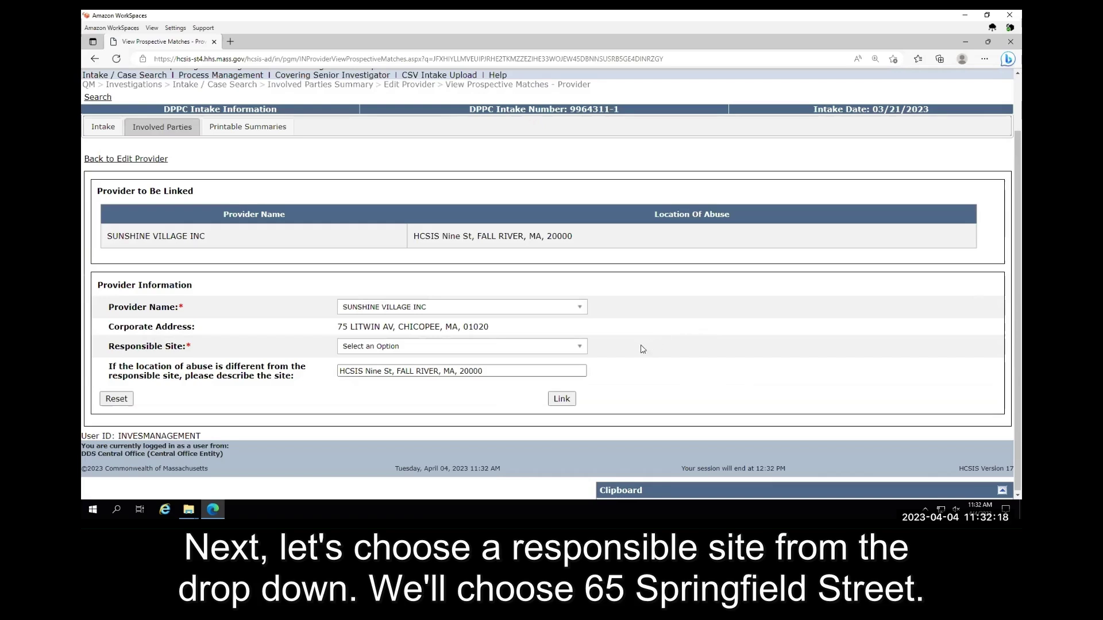
- Set the responsible site to 65 SPRINGFIELD ST, THREE RIVERS, MA, then check the pre-filled abuse location
left_click(582, 349)
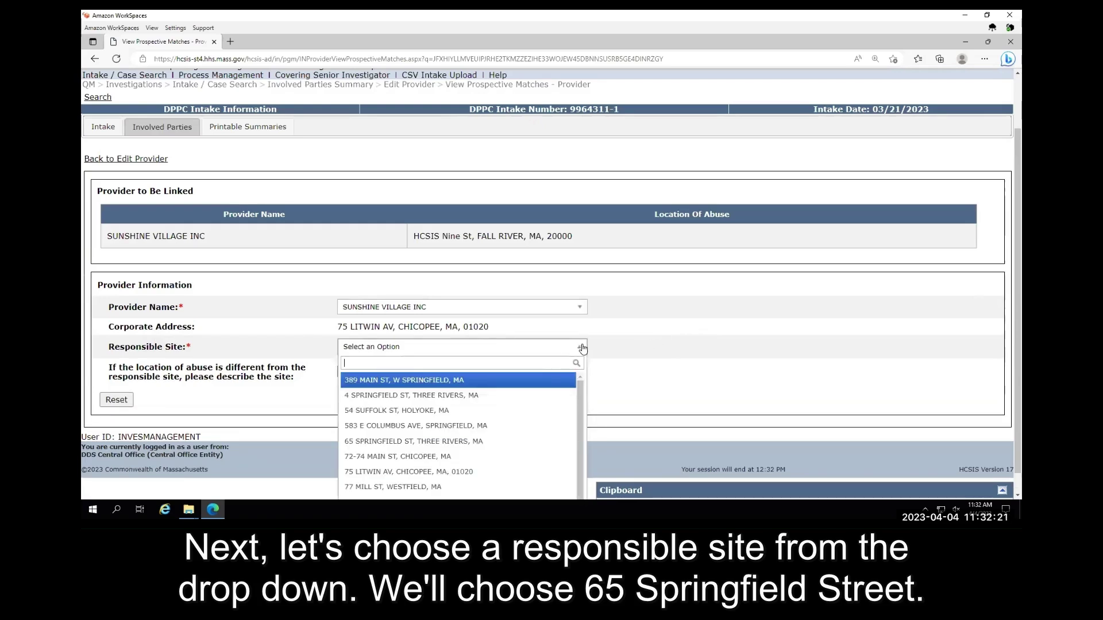
left_click(480, 441)
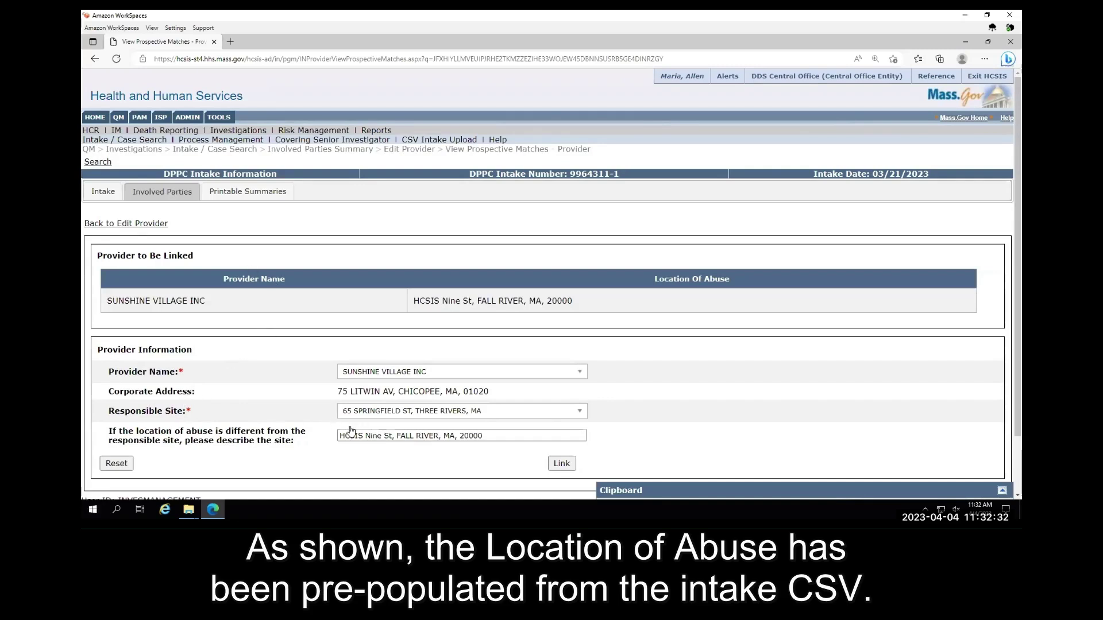
left_click_drag(492, 436, 327, 458)
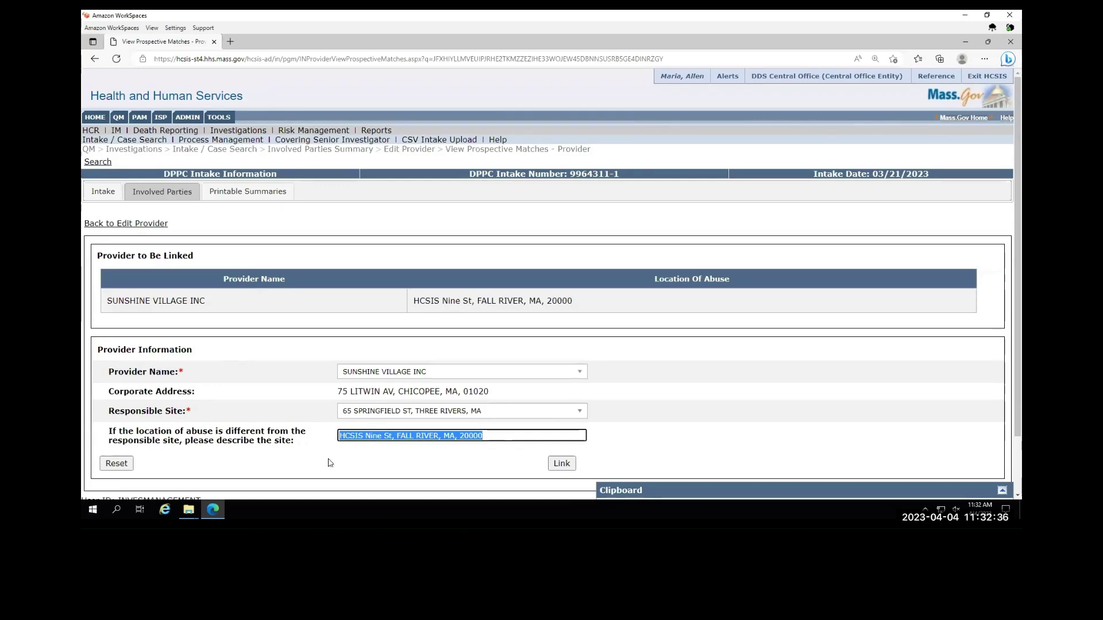
left_click(330, 462)
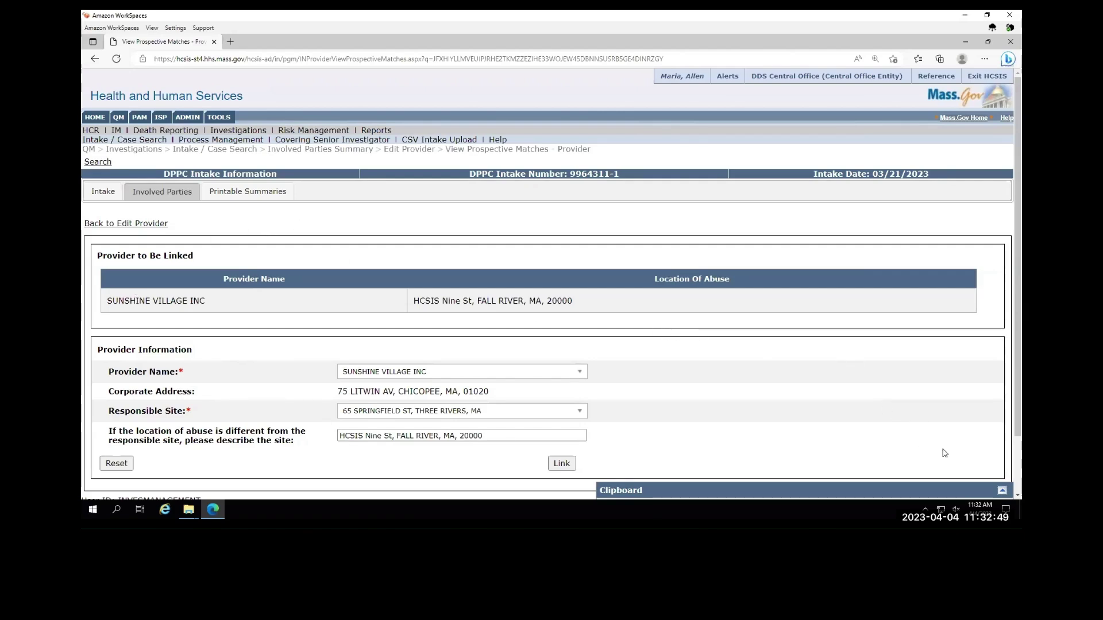
left_click(1003, 490)
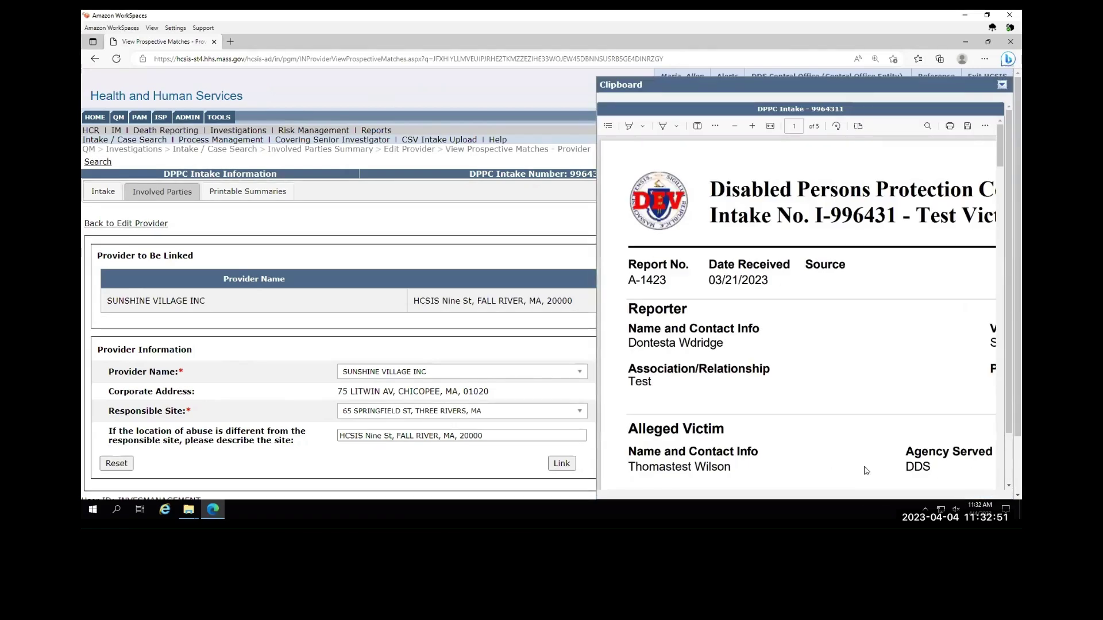
scroll(716, 356, "down", 2)
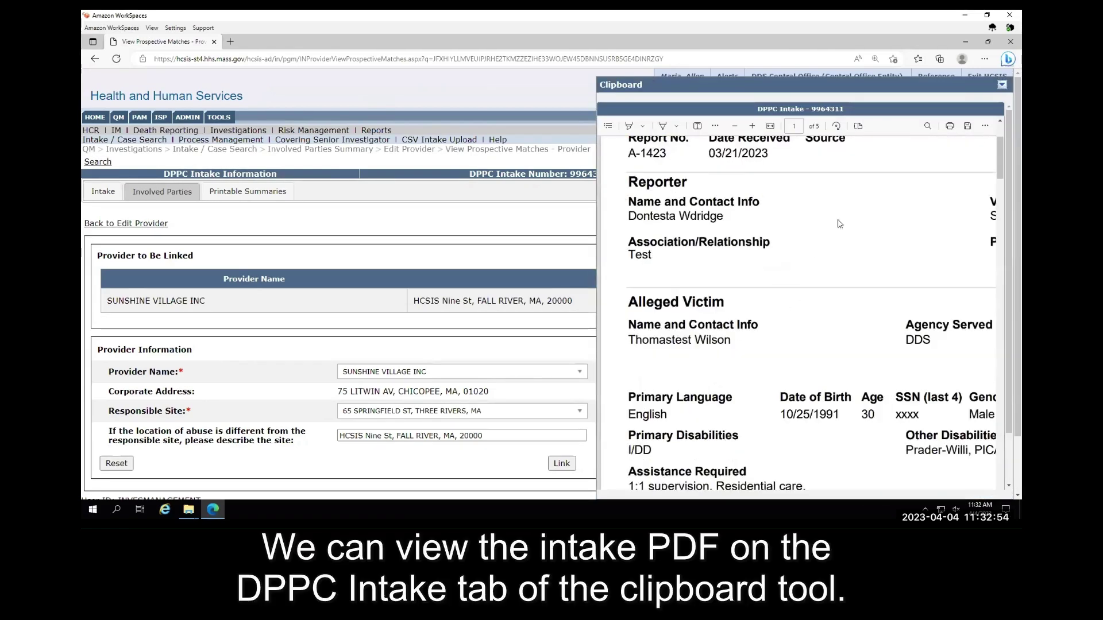
left_click(734, 126)
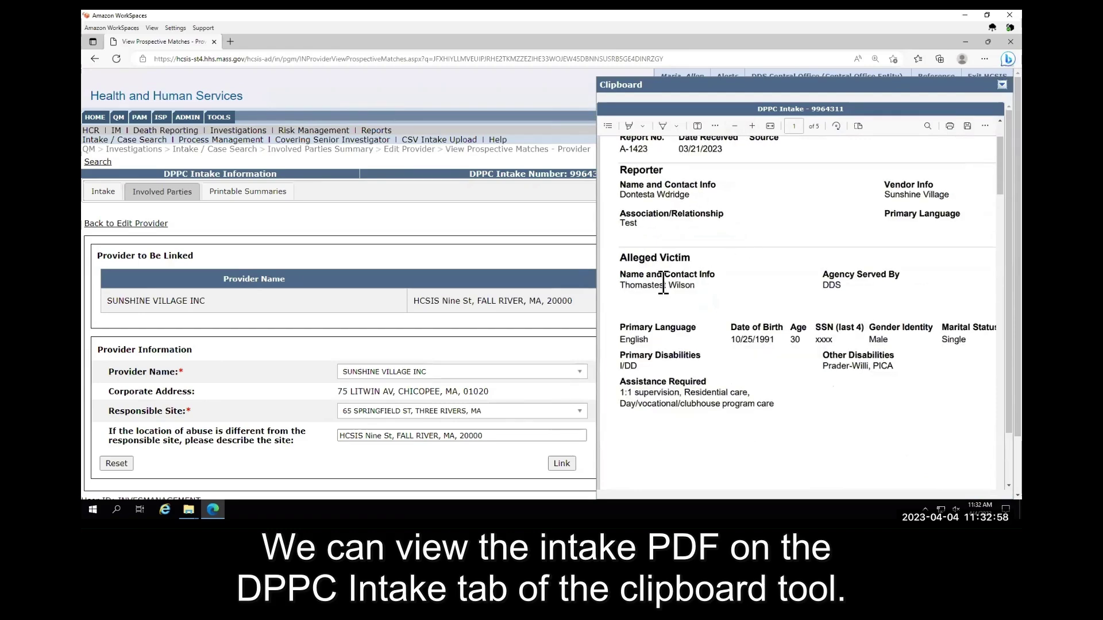
scroll(651, 282, "down", 4)
scroll(652, 282, "down", 5)
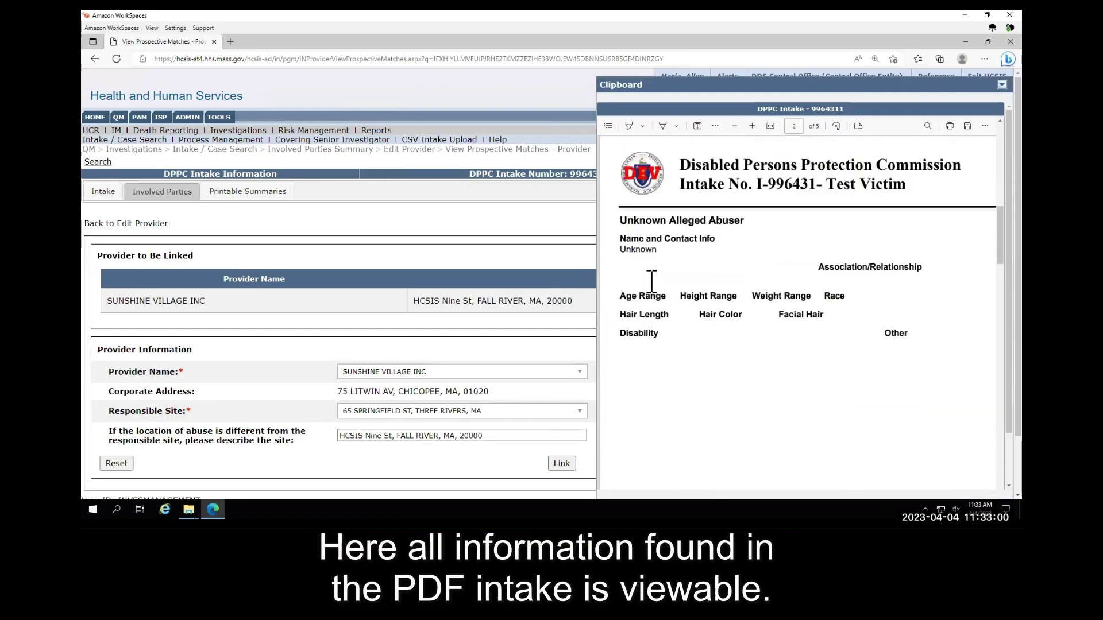
scroll(652, 286, "up", 10)
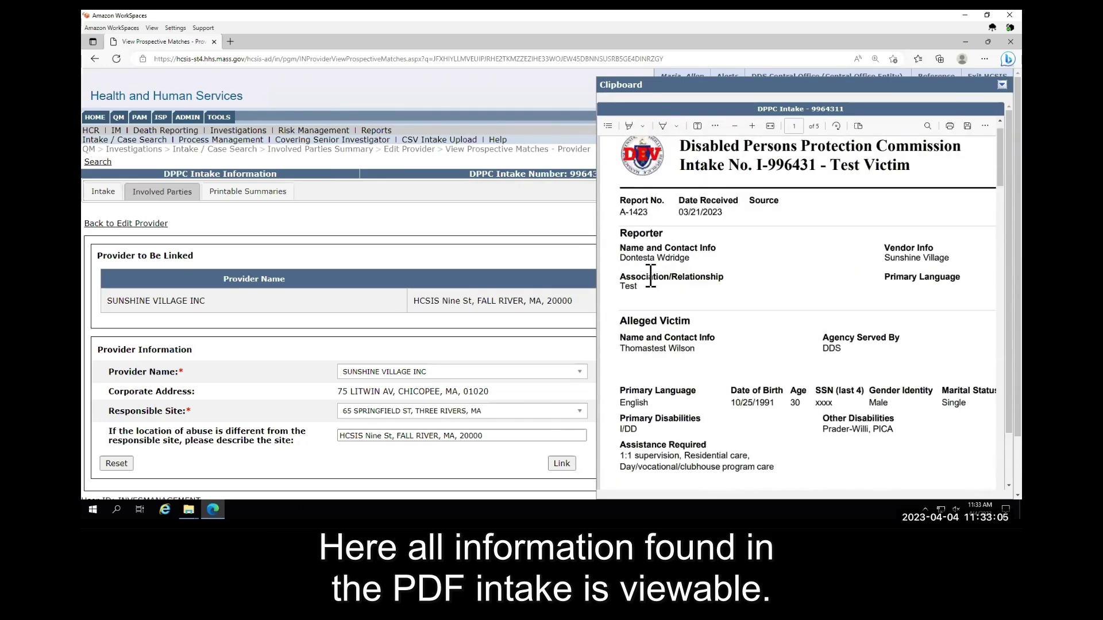
scroll(651, 276, "down", 10)
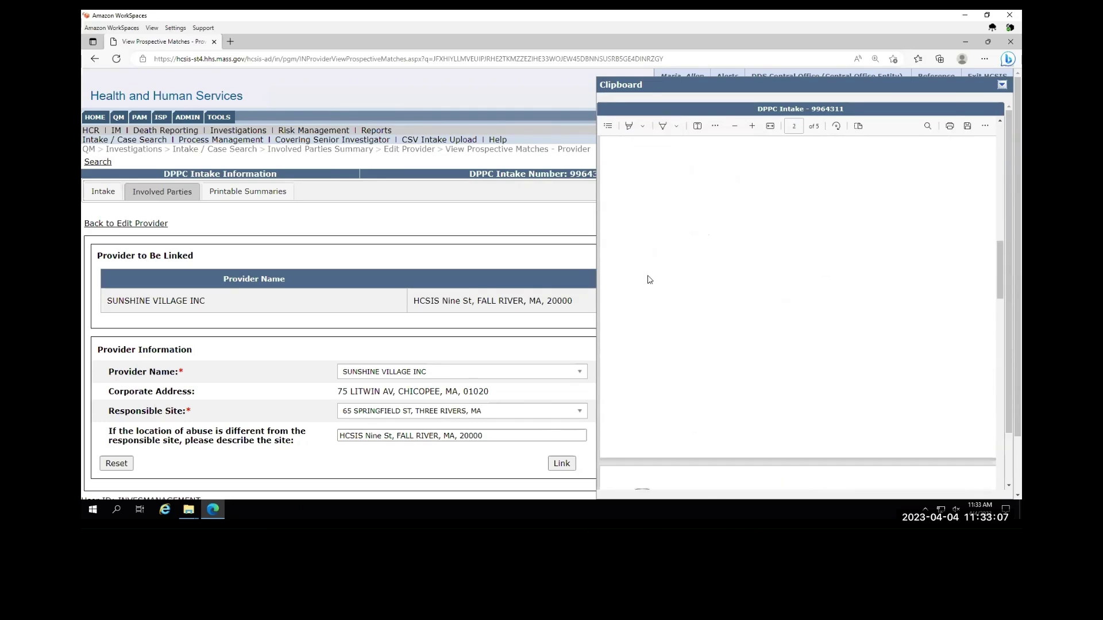
scroll(650, 280, "down", 8)
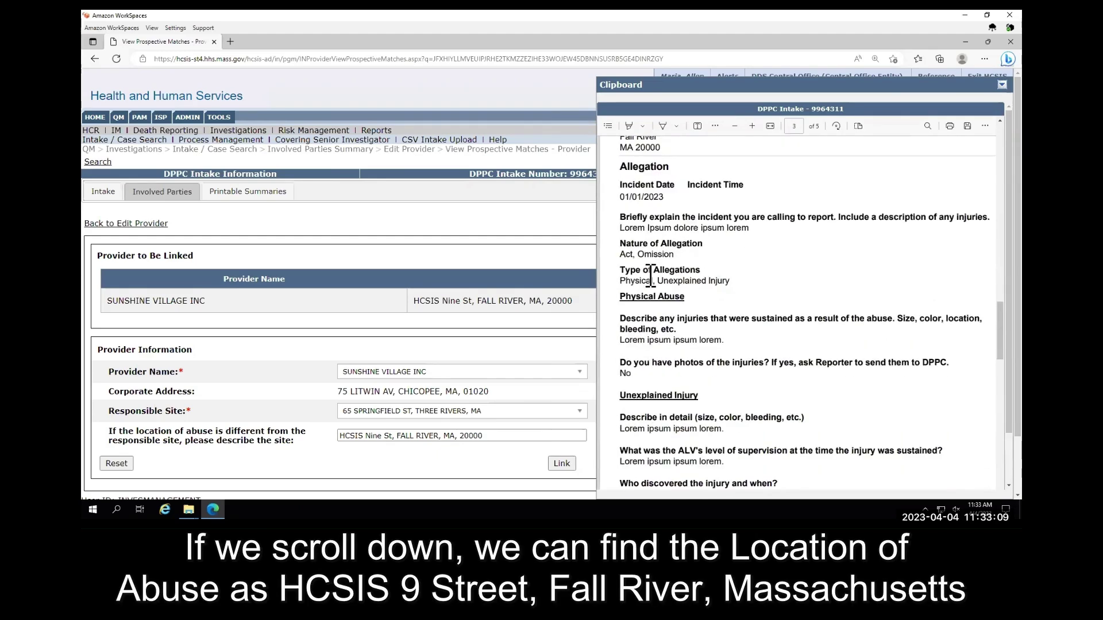
scroll(667, 241, "up", 1)
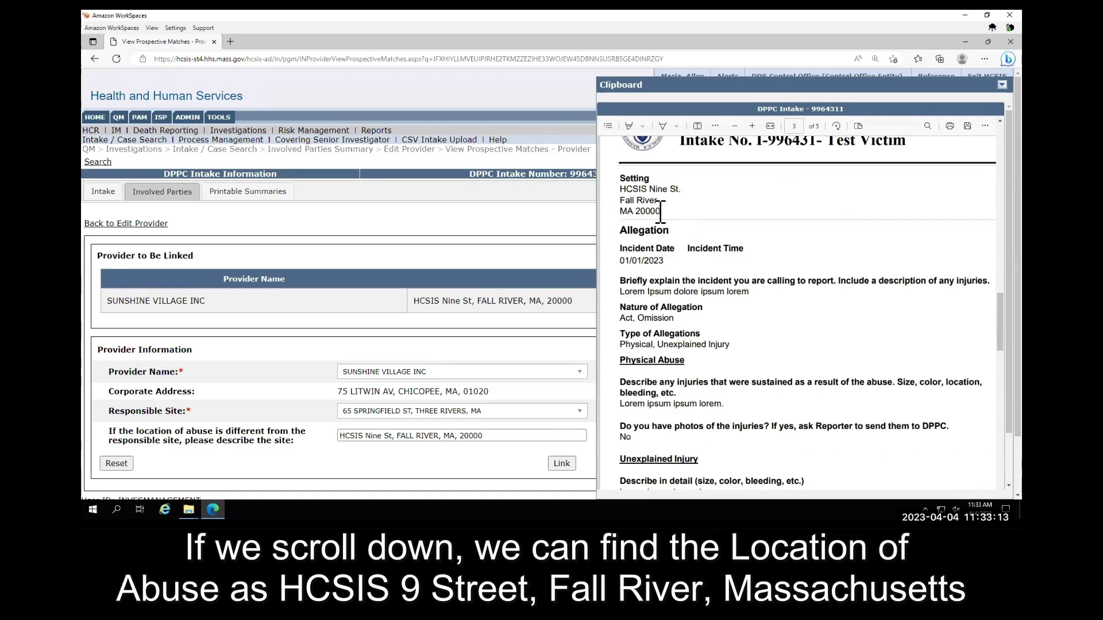
left_click_drag(662, 212, 613, 192)
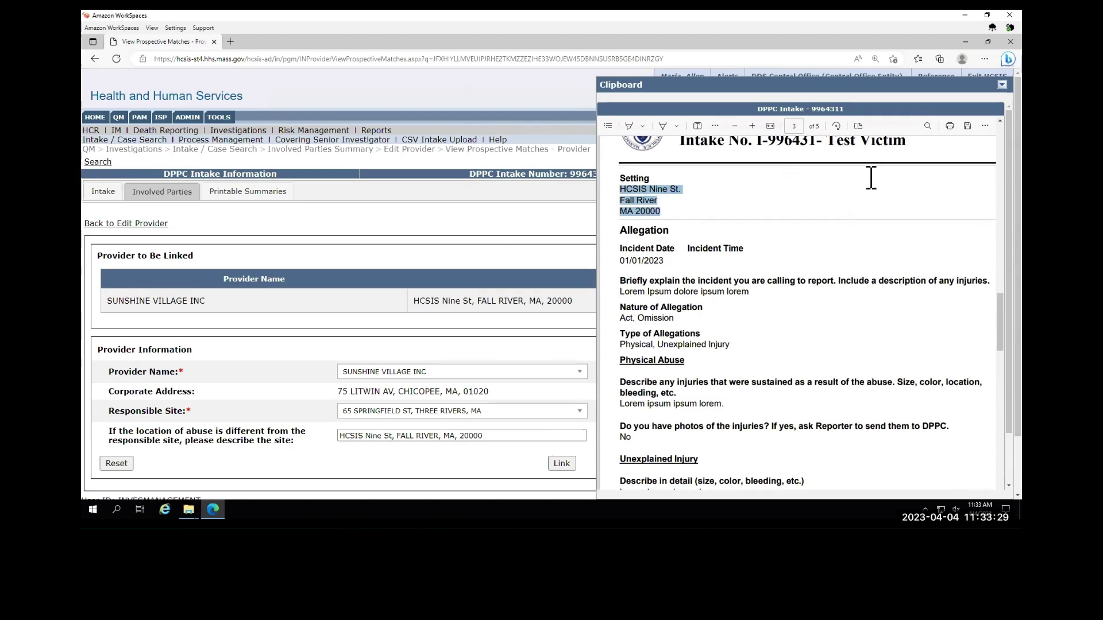
left_click(1003, 84)
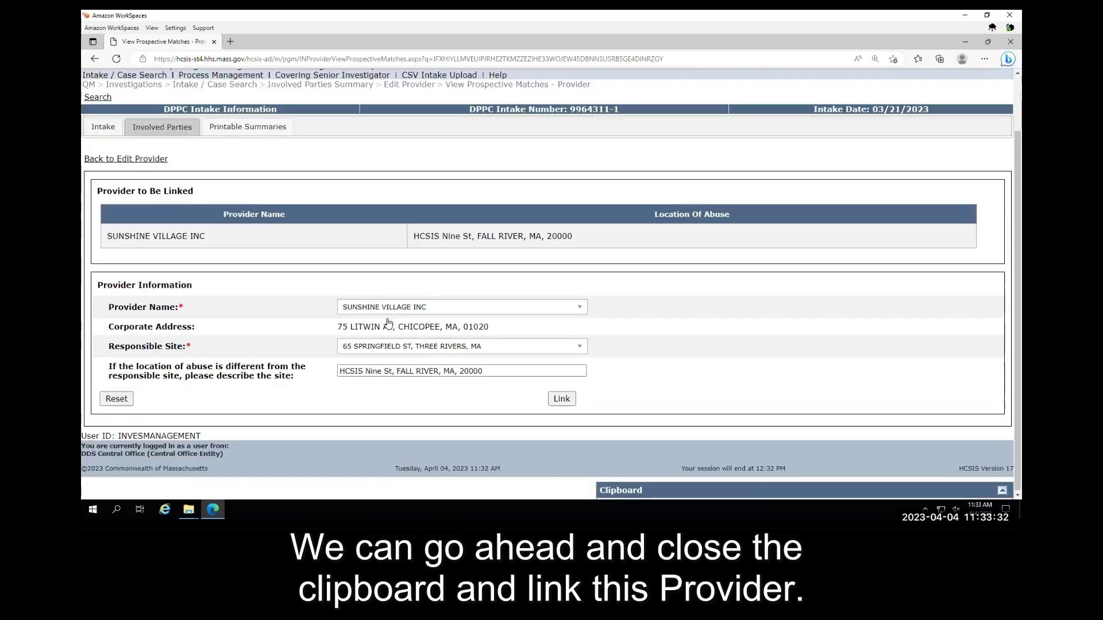
scroll(385, 324, "down", 1)
left_click(562, 399)
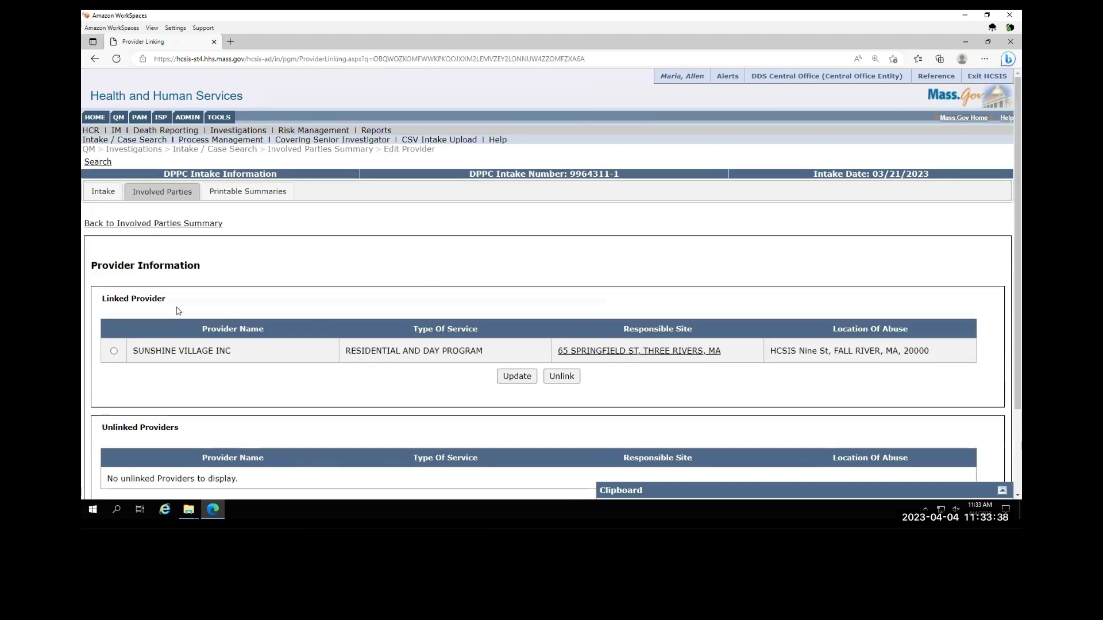
left_click_drag(171, 300, 104, 302)
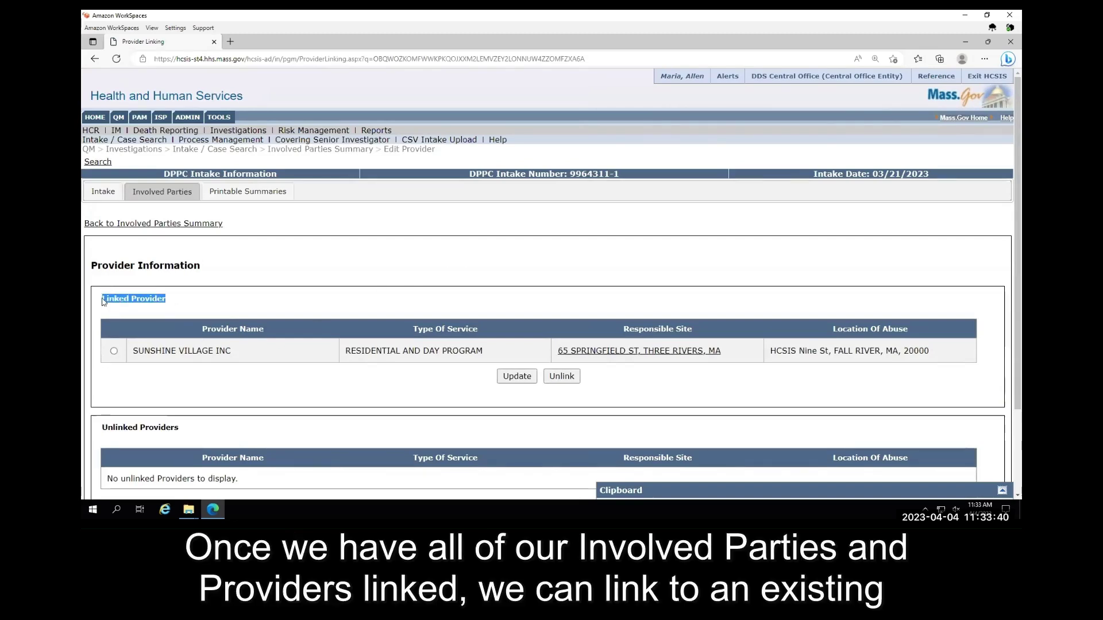
left_click(281, 298)
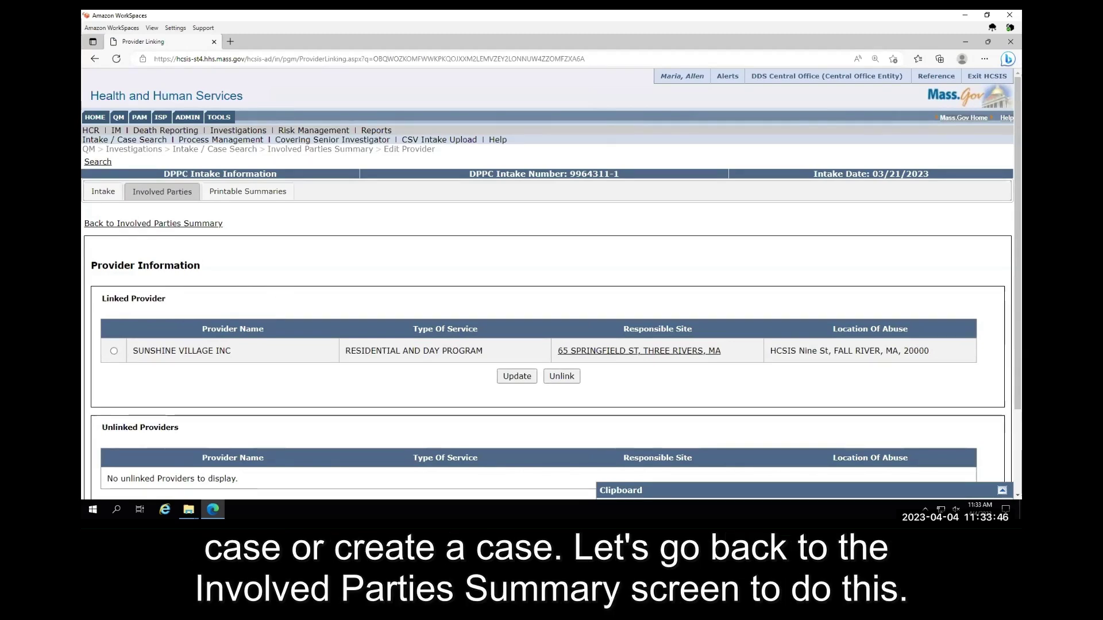
scroll(315, 295, "down", 2)
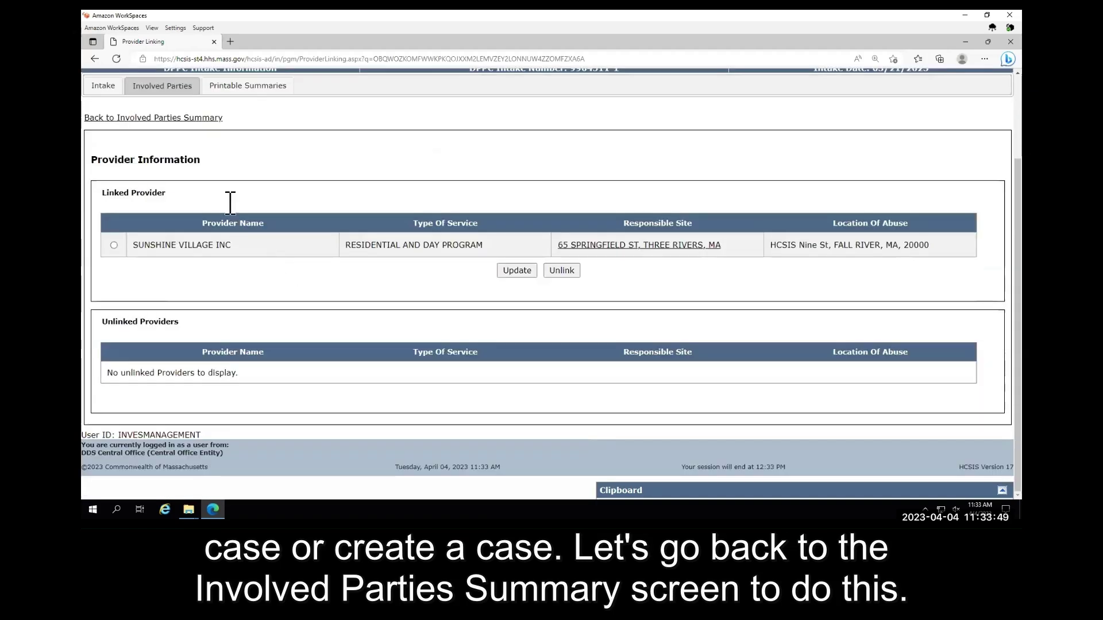
left_click(177, 122)
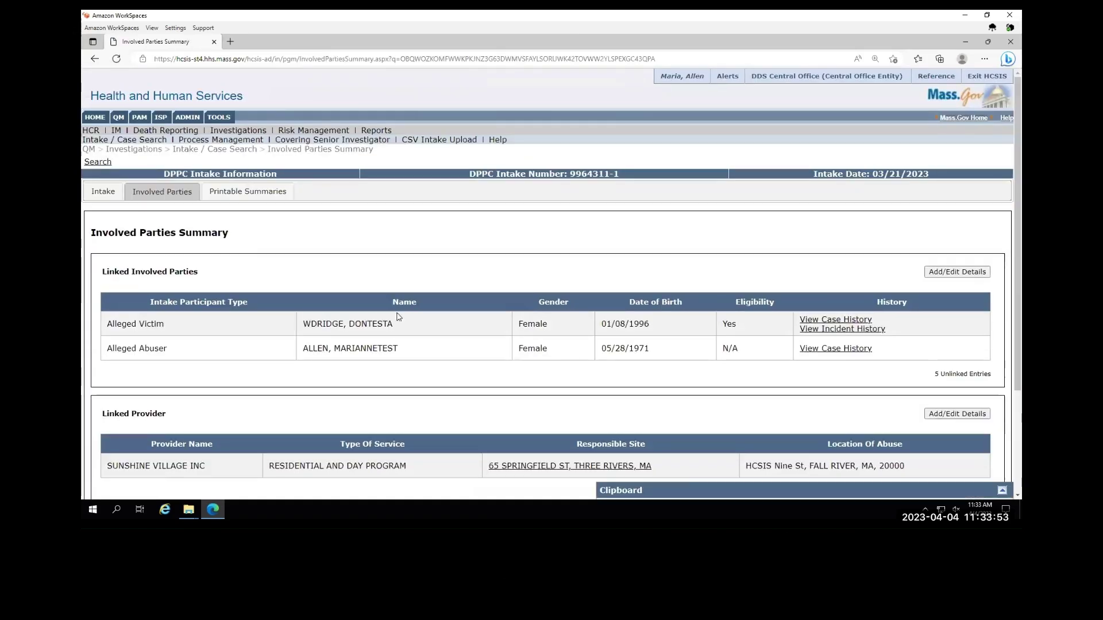
scroll(441, 353, "down", 2)
scroll(443, 352, "up", 1)
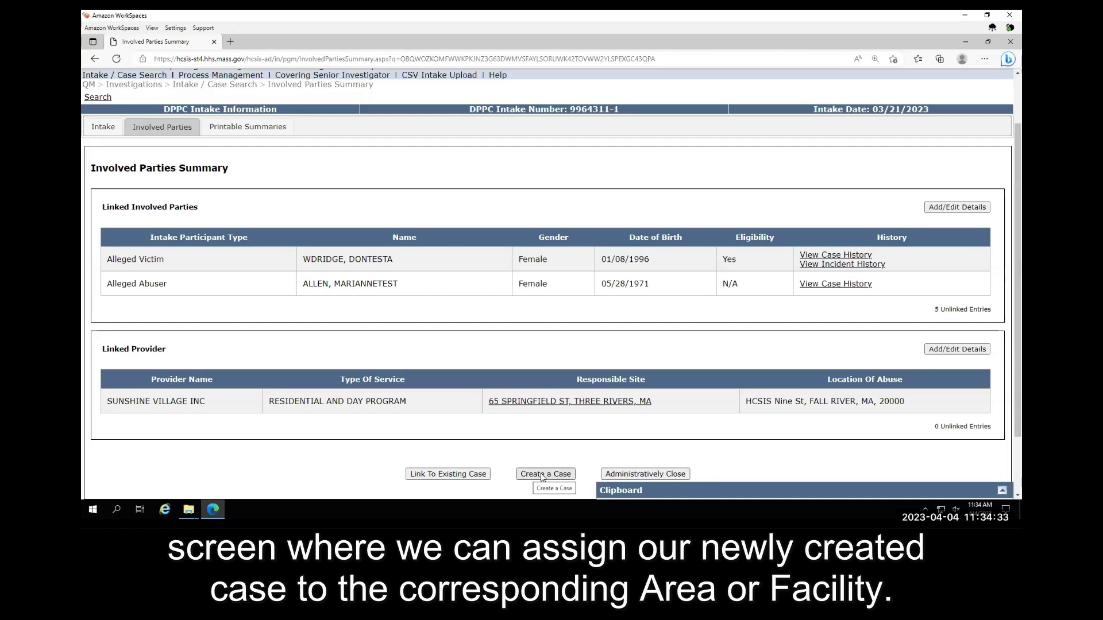
left_click(542, 475)
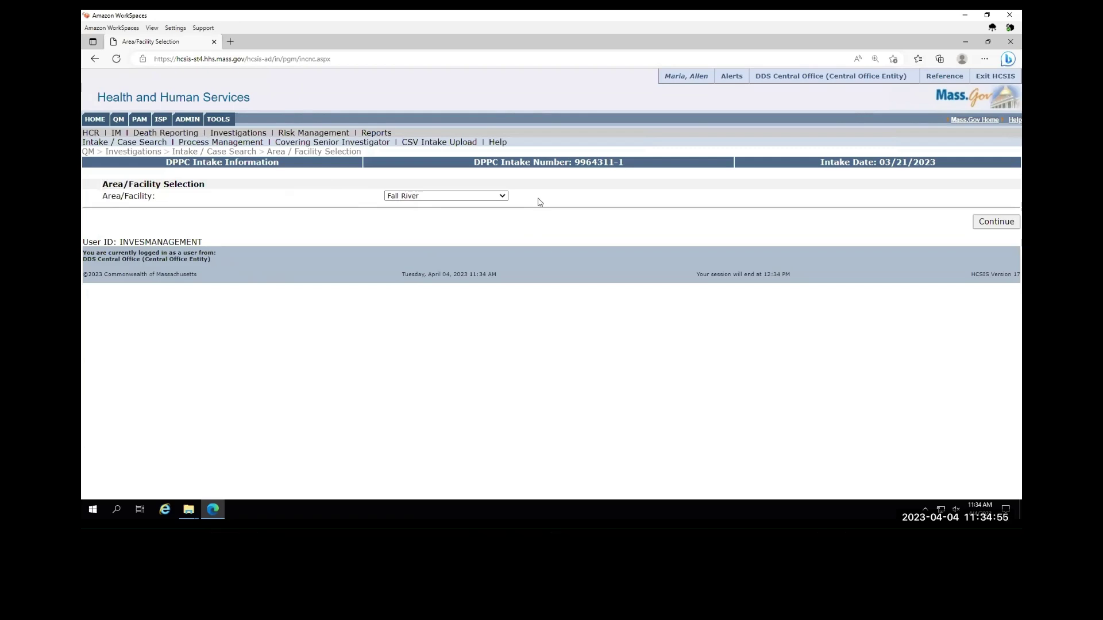
- Keep Fall River as the Area/Facility and continue to create the investigation case
left_click(503, 197)
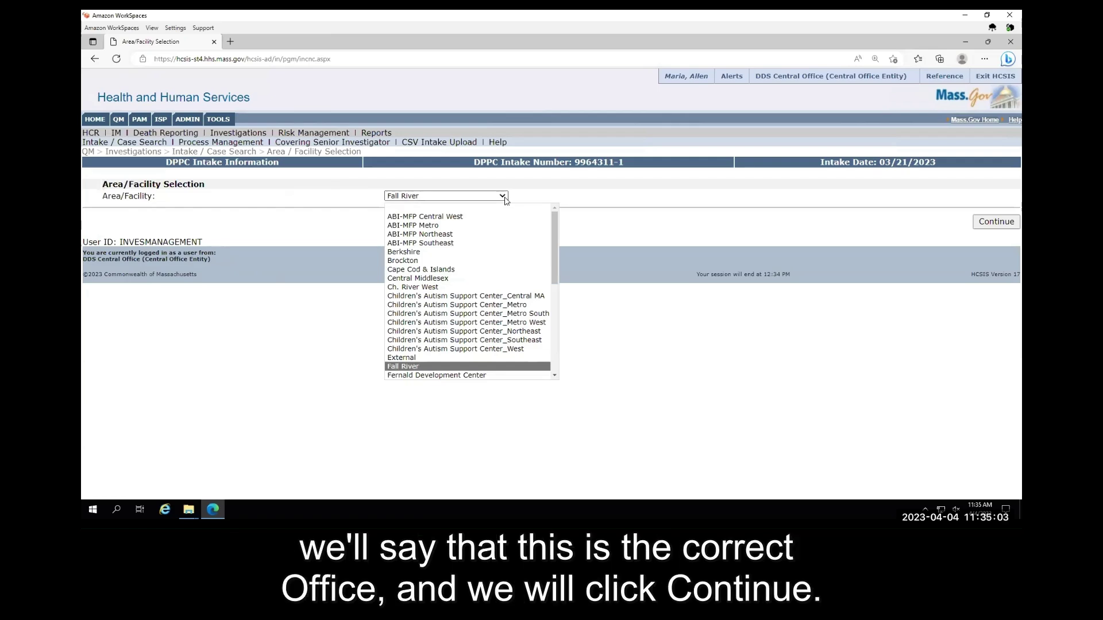
left_click(505, 198)
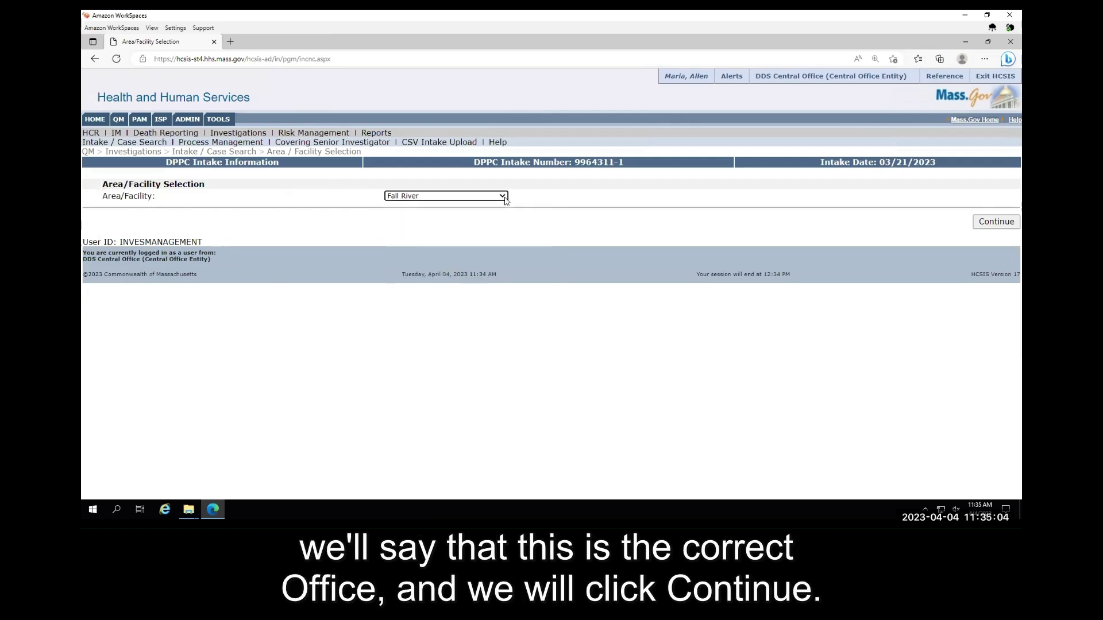
left_click(988, 226)
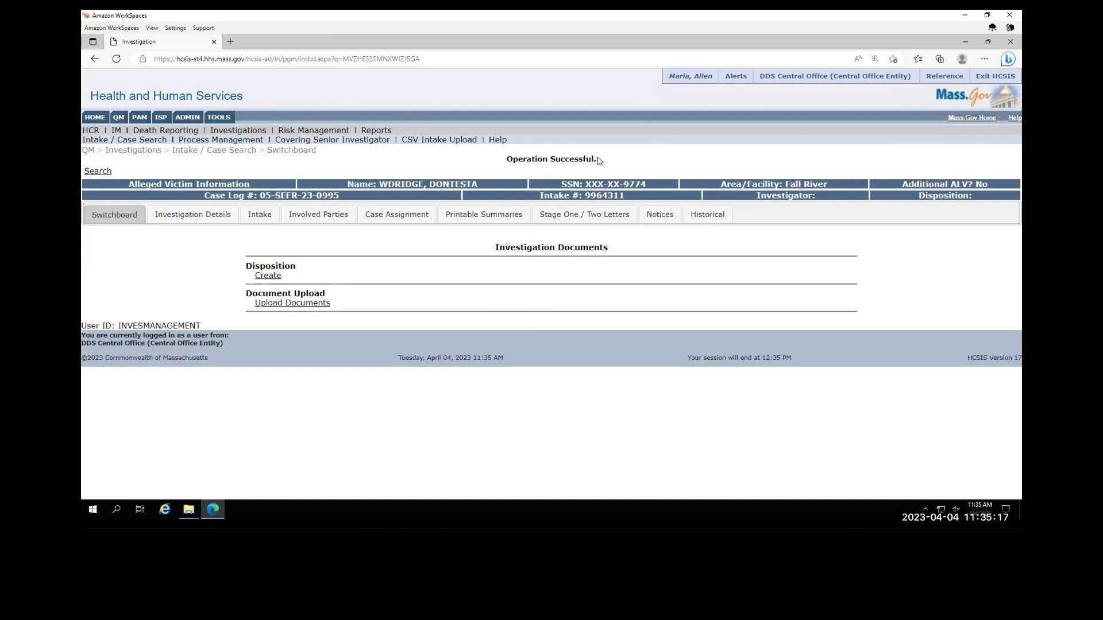
- Check the Operation Successful confirmation on the new case's Investigation Switchboard
left_click_drag(600, 161, 506, 159)
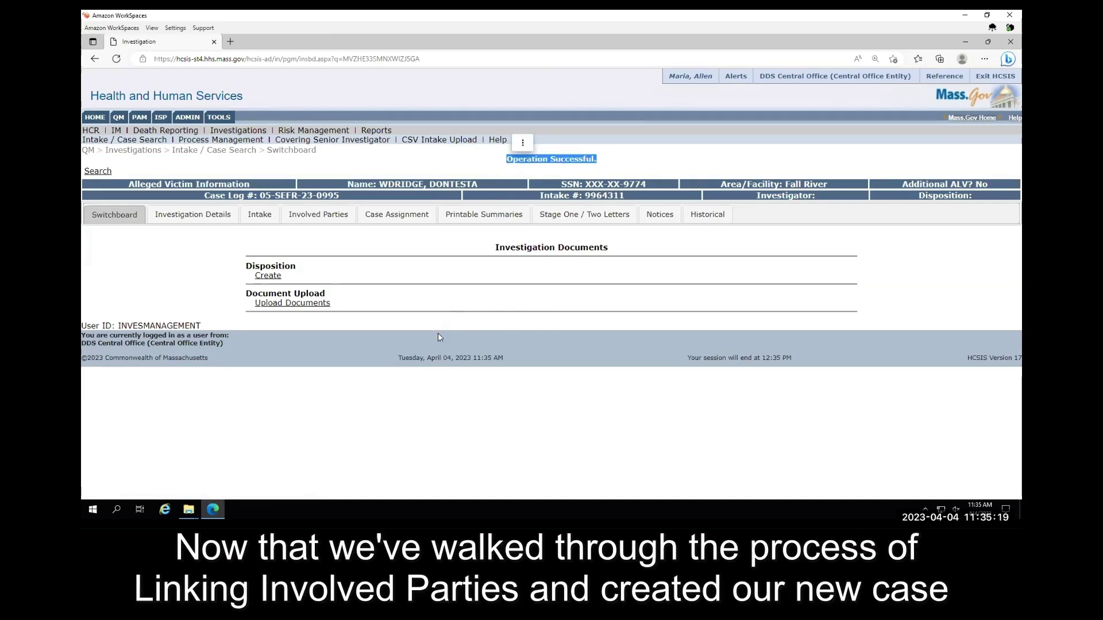
left_click(390, 380)
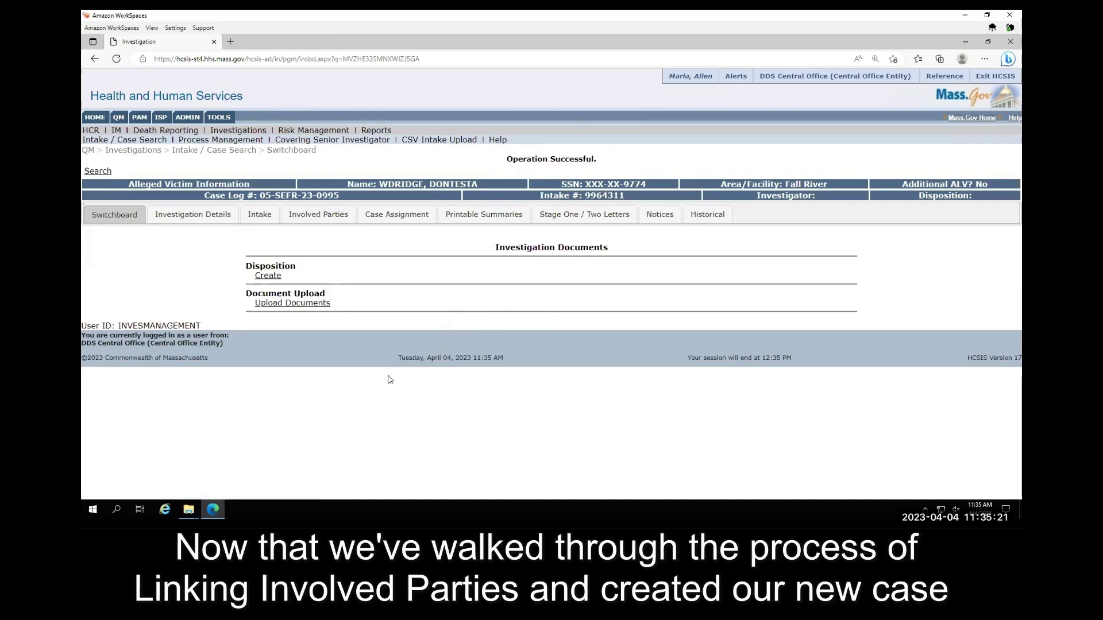
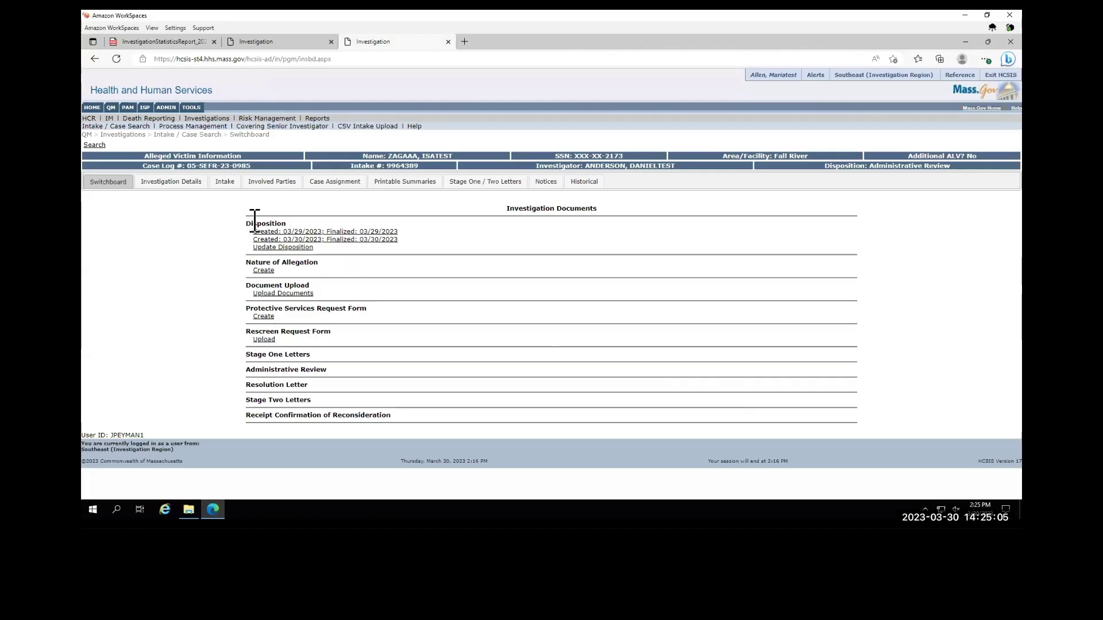
left_click(139, 127)
left_click(451, 210)
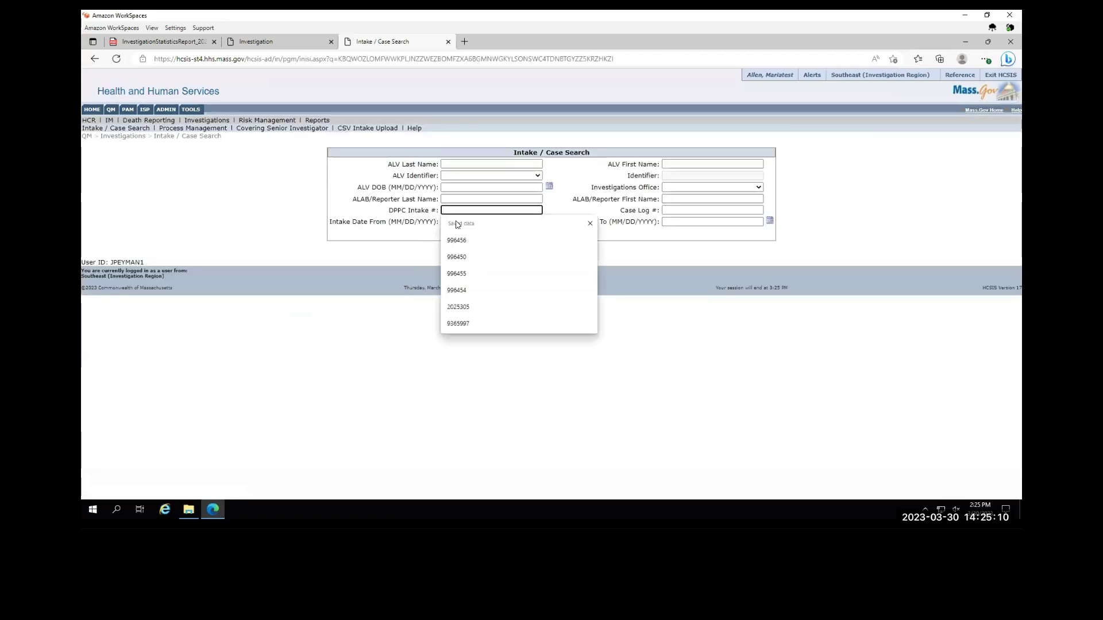
key("Return")
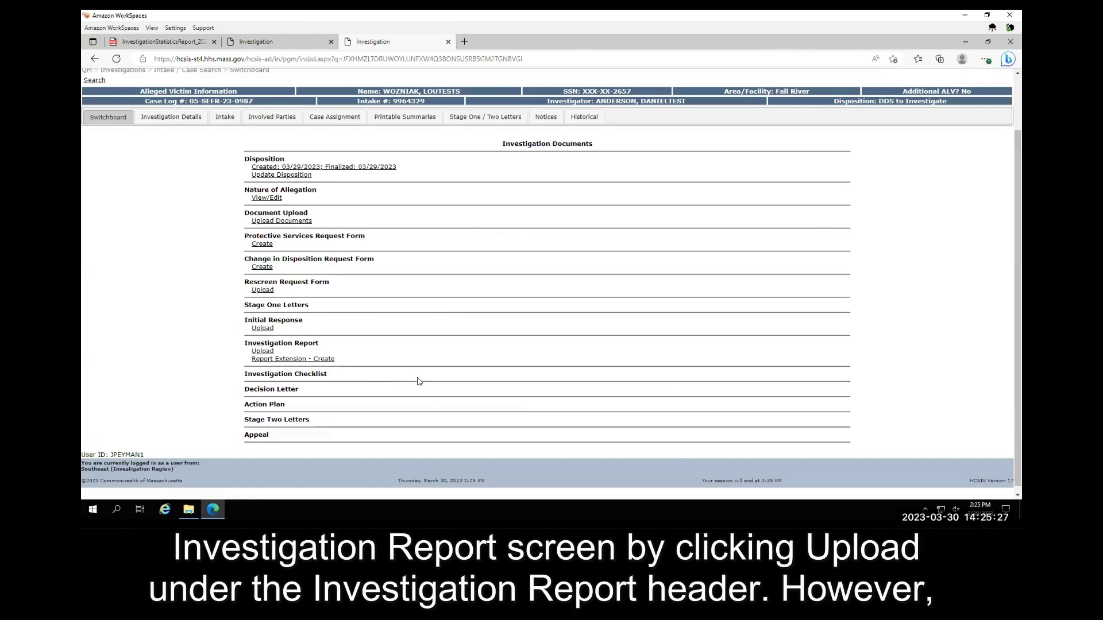
- Start a new Investigation Report Extension request from the Switchboard
triple_click(321, 343)
left_click(210, 352)
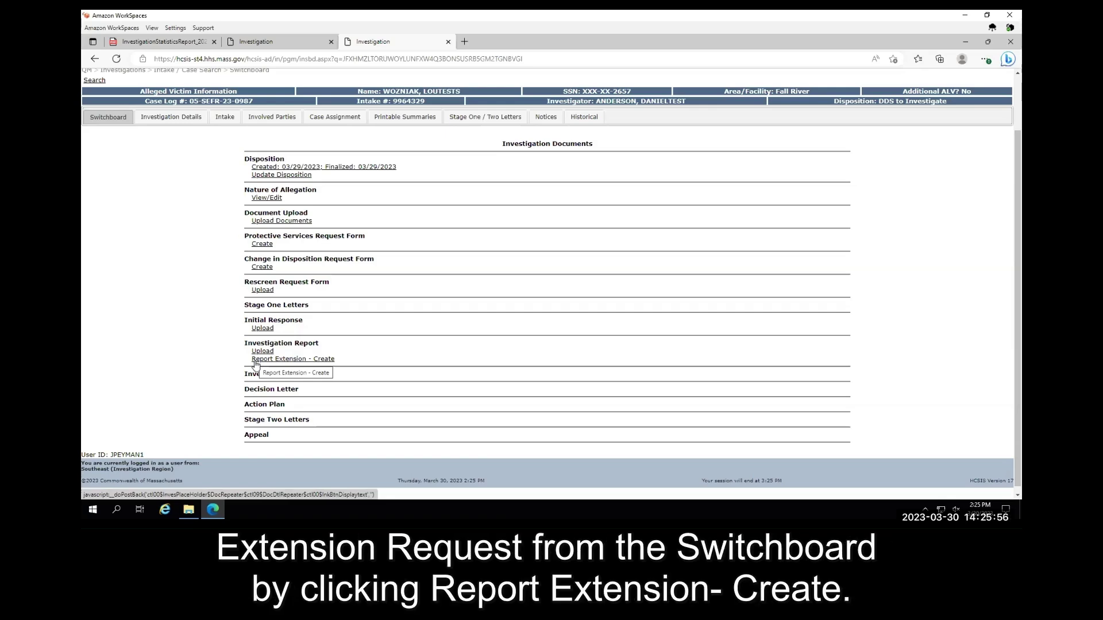
left_click(255, 361)
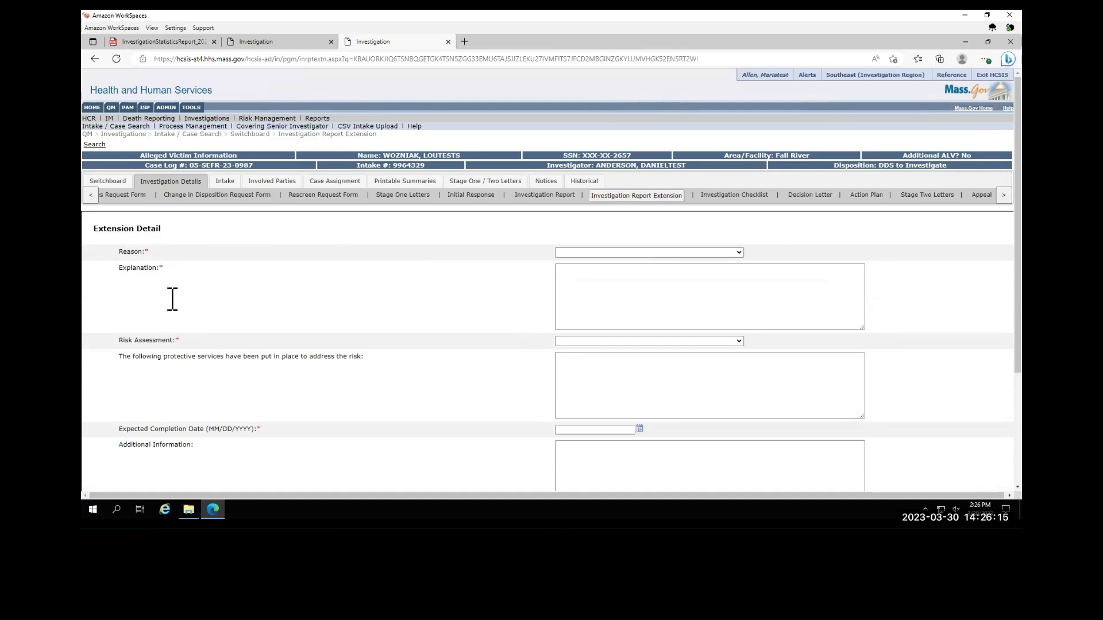
- Set the extension reason to unable to review pertinent records, with explanation 'test'
left_click(740, 252)
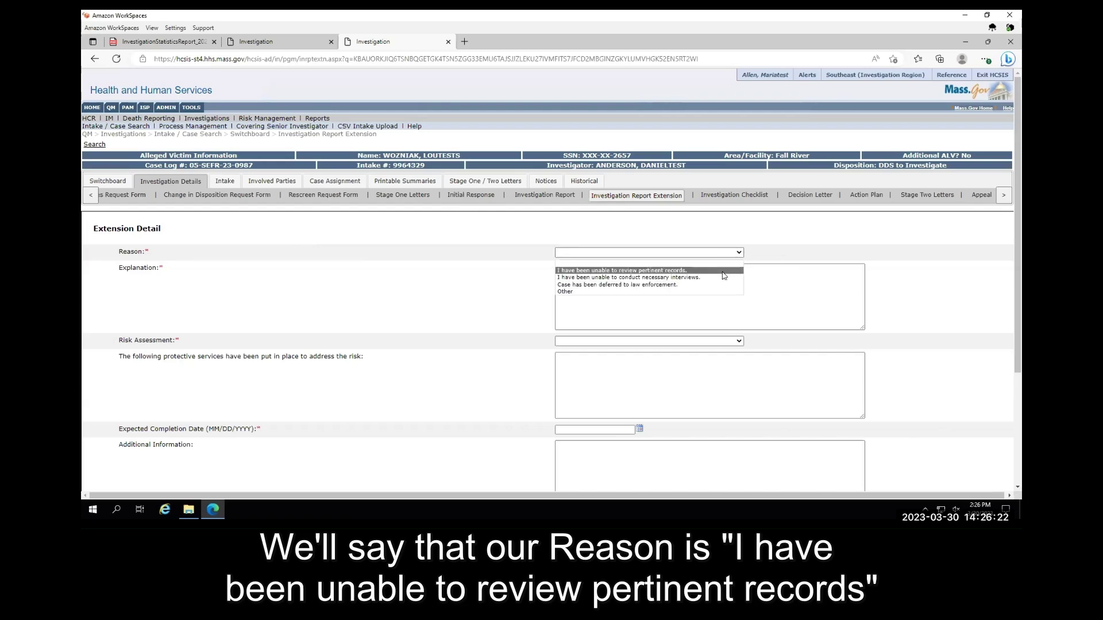
left_click(725, 263)
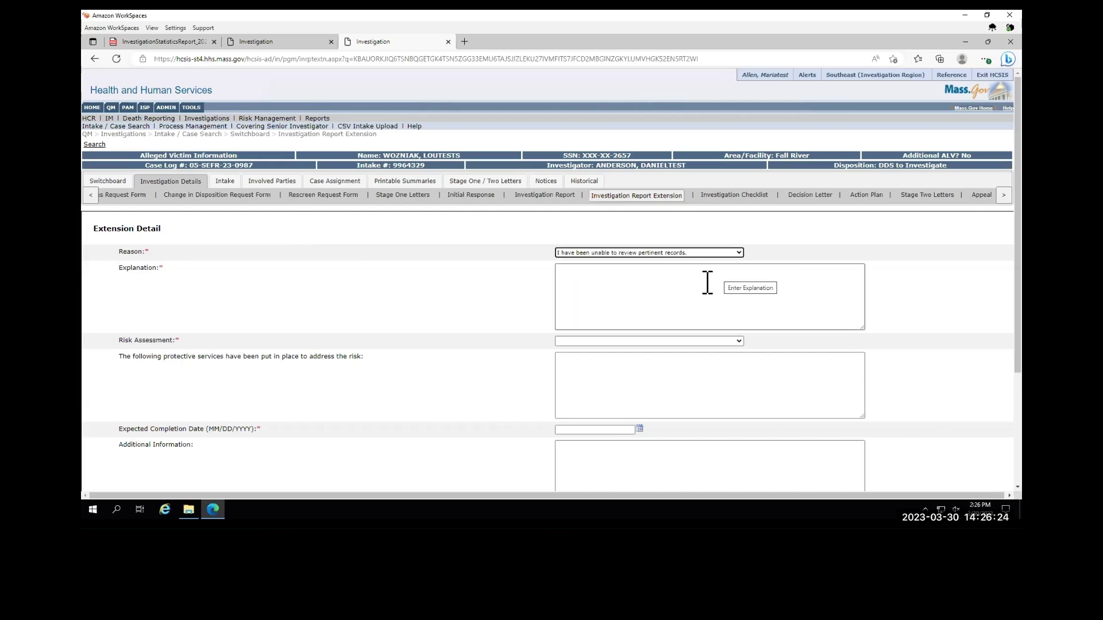
left_click(707, 282)
type("test")
key("Tab")
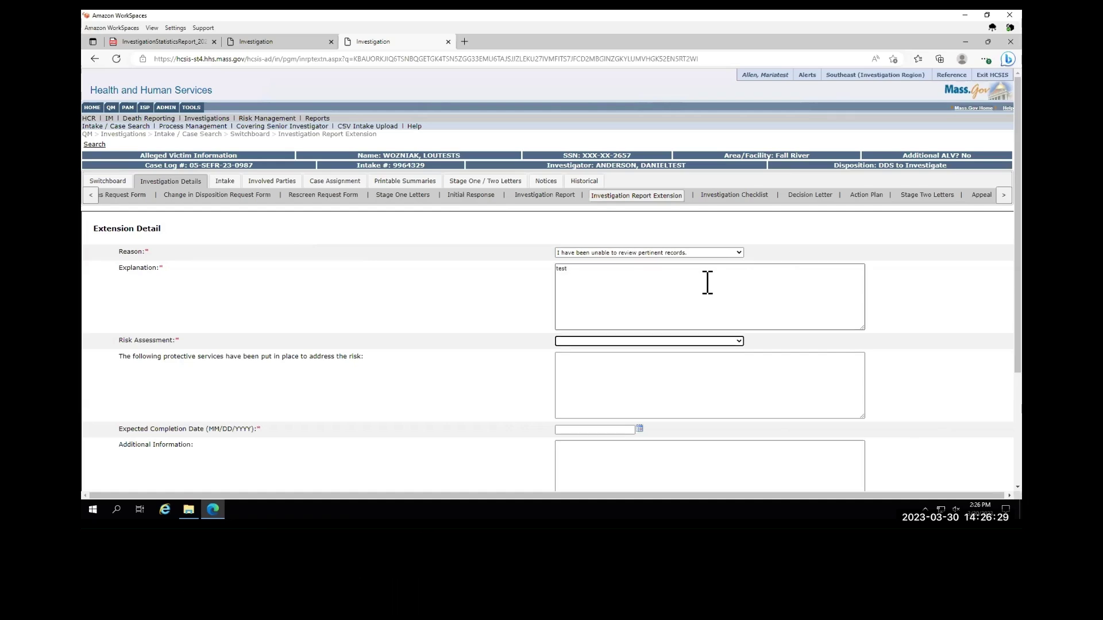
- Set risk assessment None and expected completion 05/27/2023, then submit the request
left_click(738, 341)
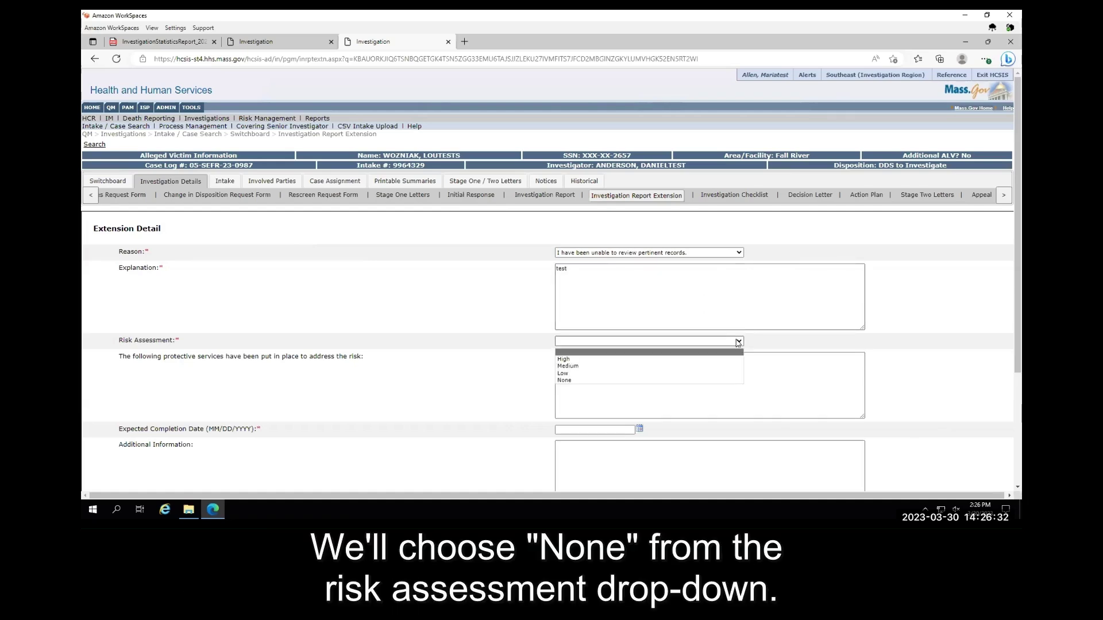
left_click(570, 381)
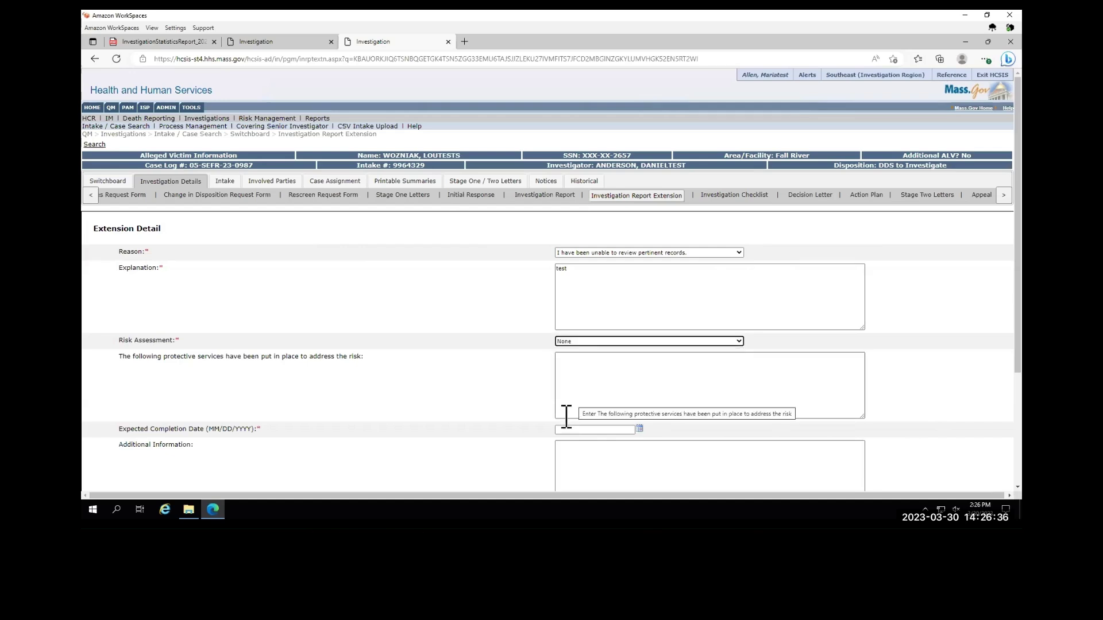
left_click(562, 431)
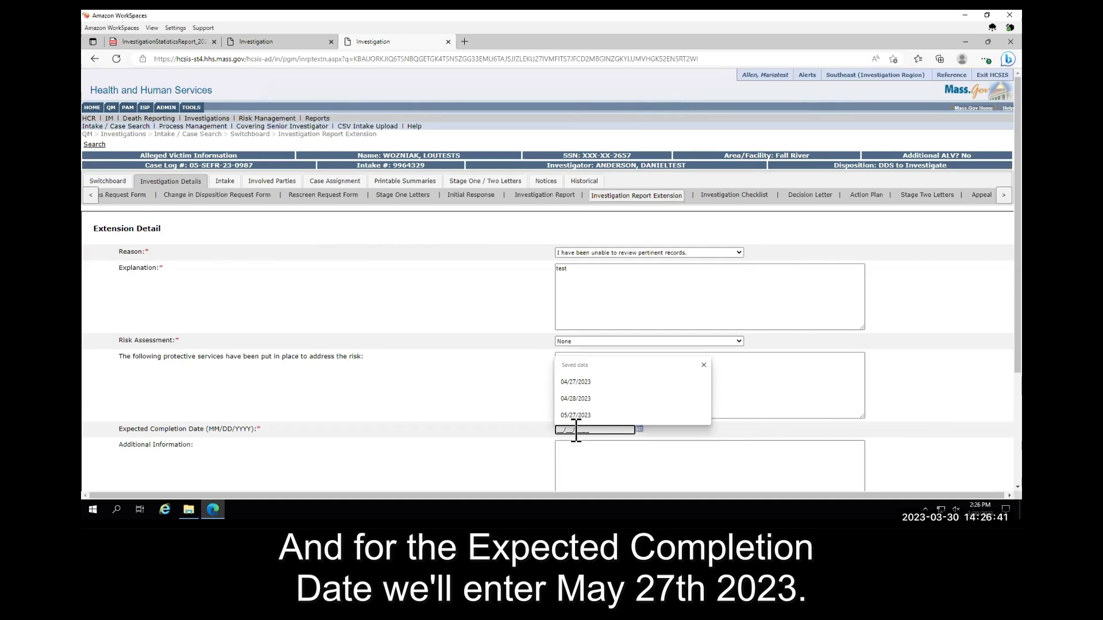
left_click(569, 415)
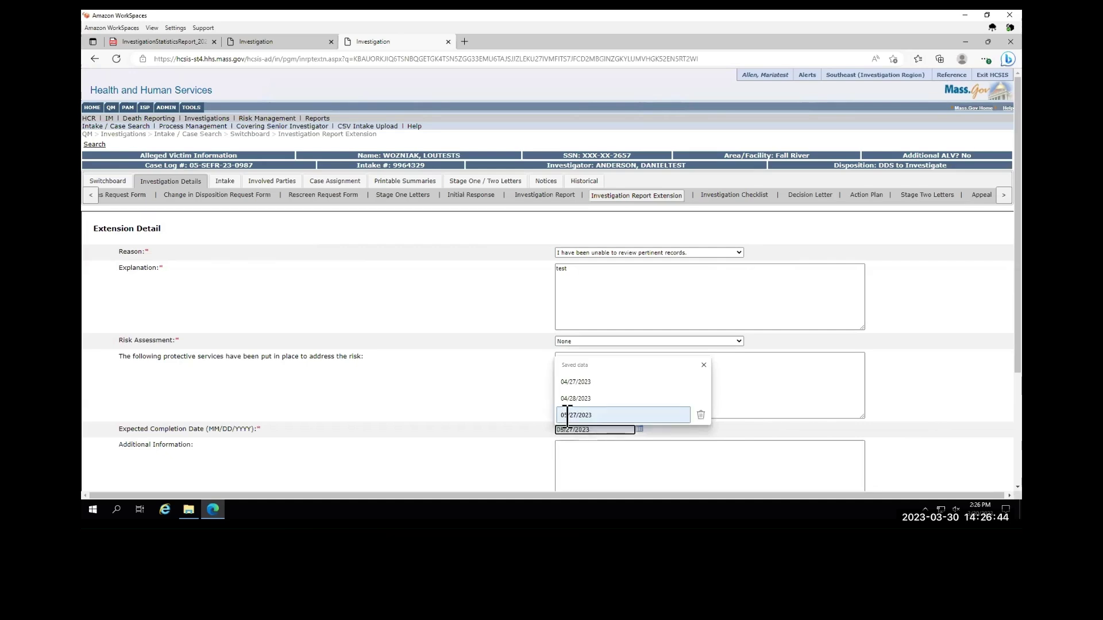
scroll(678, 389, "down", 3)
scroll(711, 411, "down", 1)
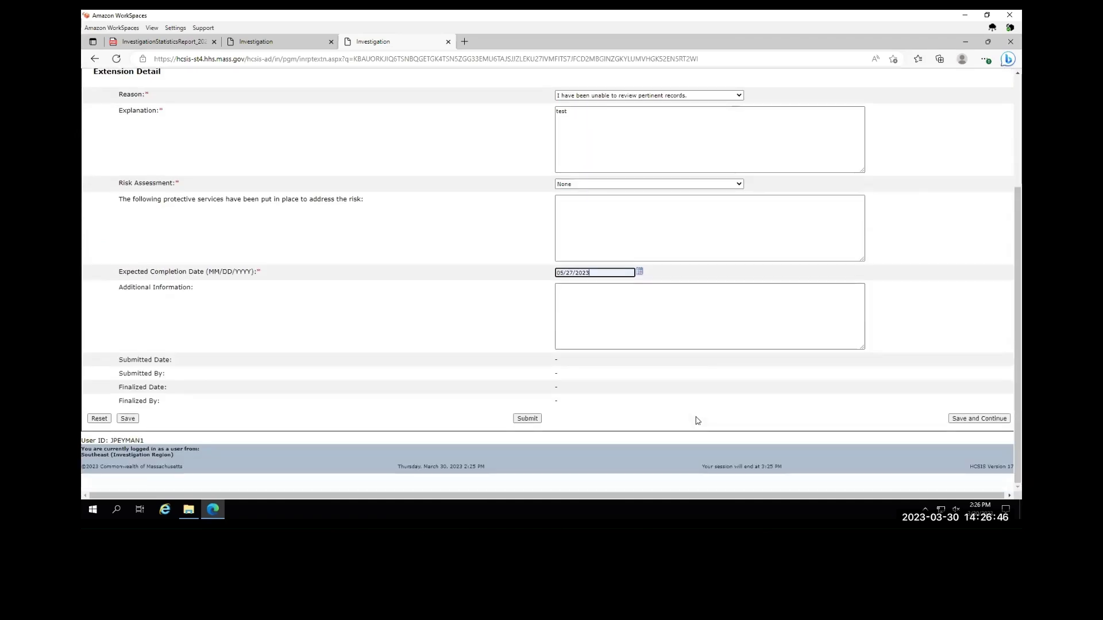
left_click(532, 419)
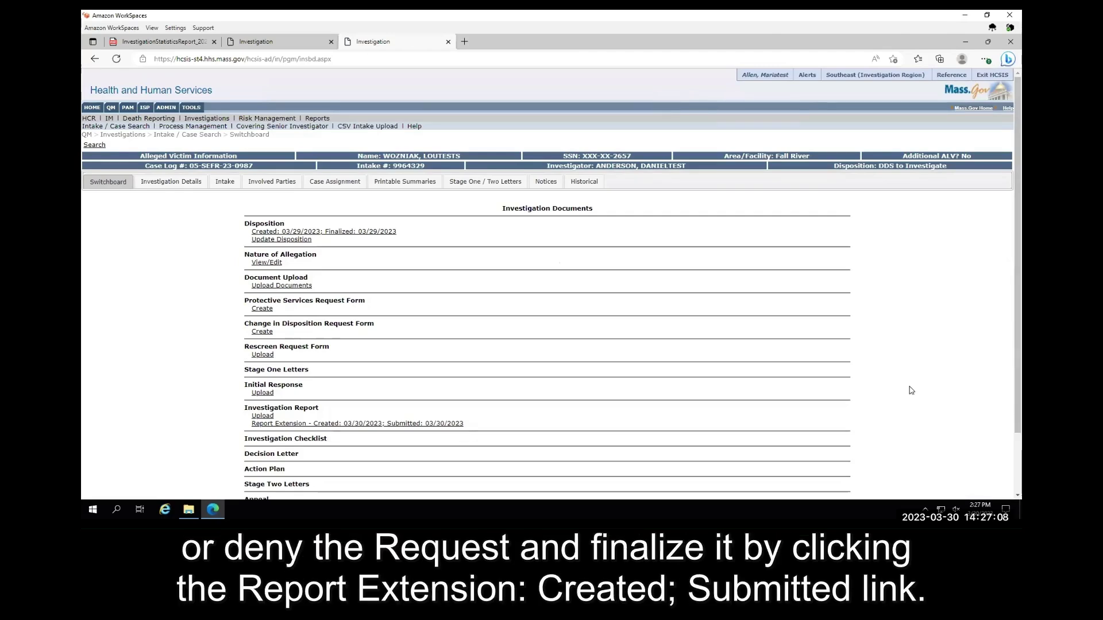
- Set the submitted report extension's decision to Approved and finalize it
left_click(457, 423)
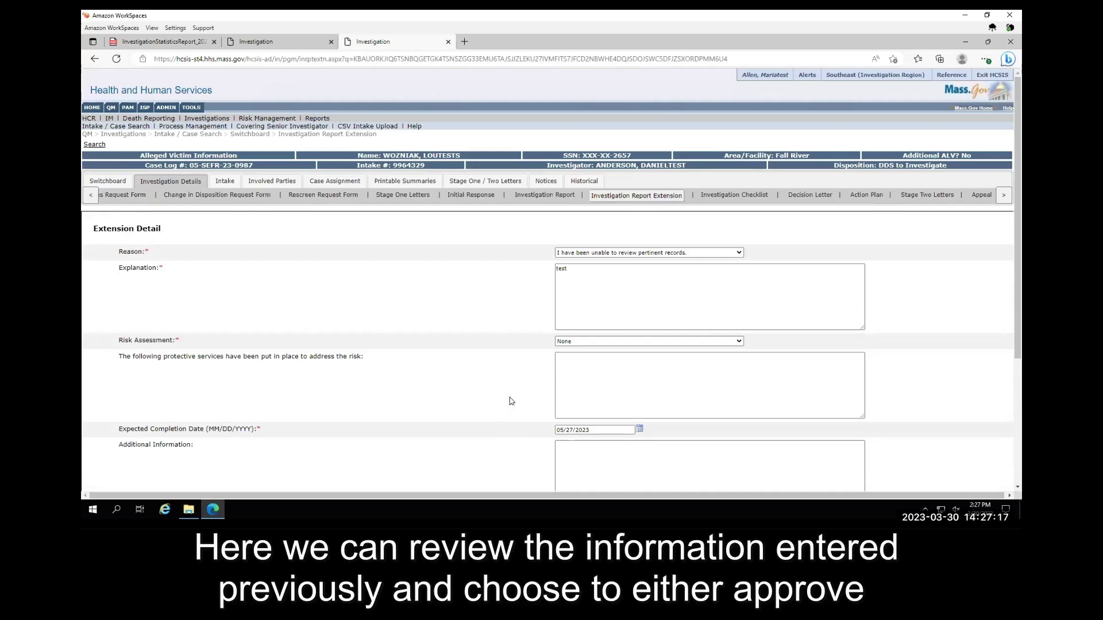
scroll(511, 402, "down", 2)
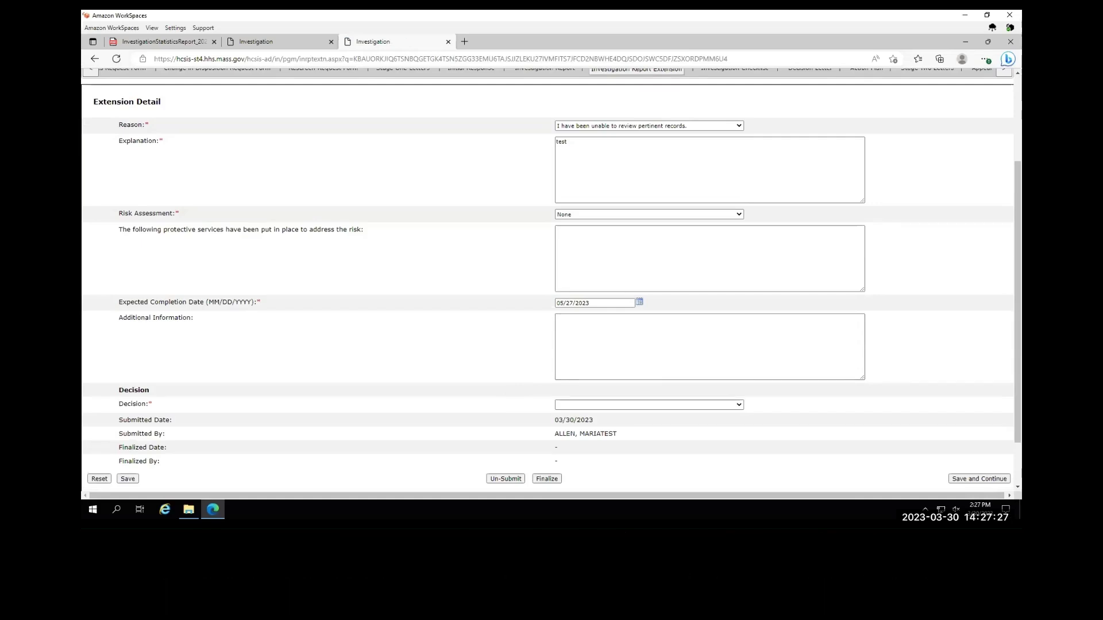
double_click(128, 405)
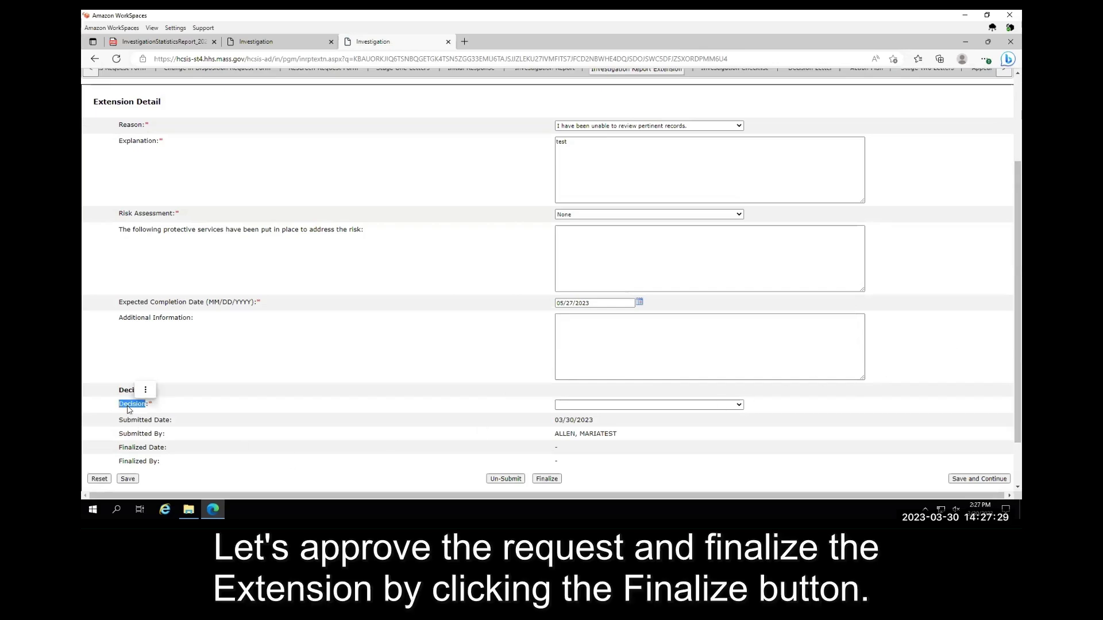
left_click(739, 406)
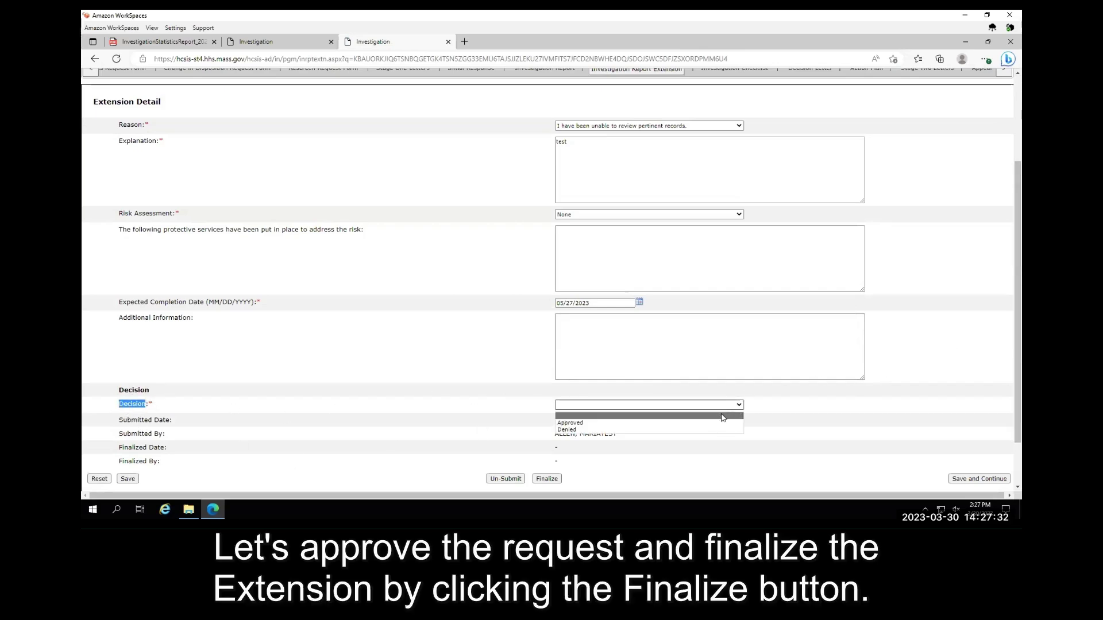
left_click(717, 423)
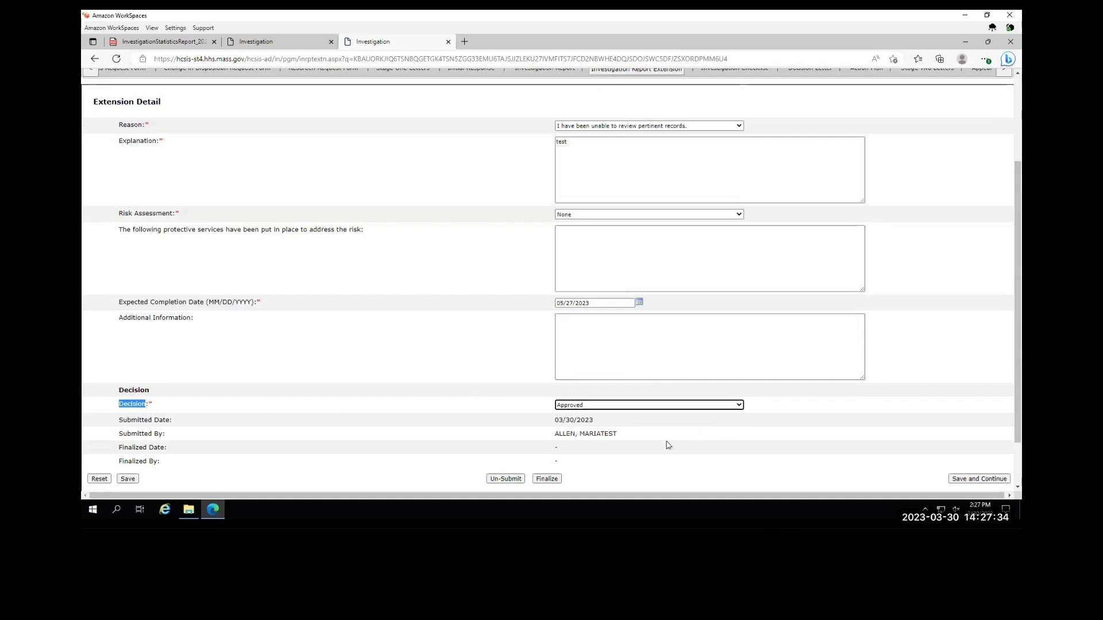
left_click(559, 481)
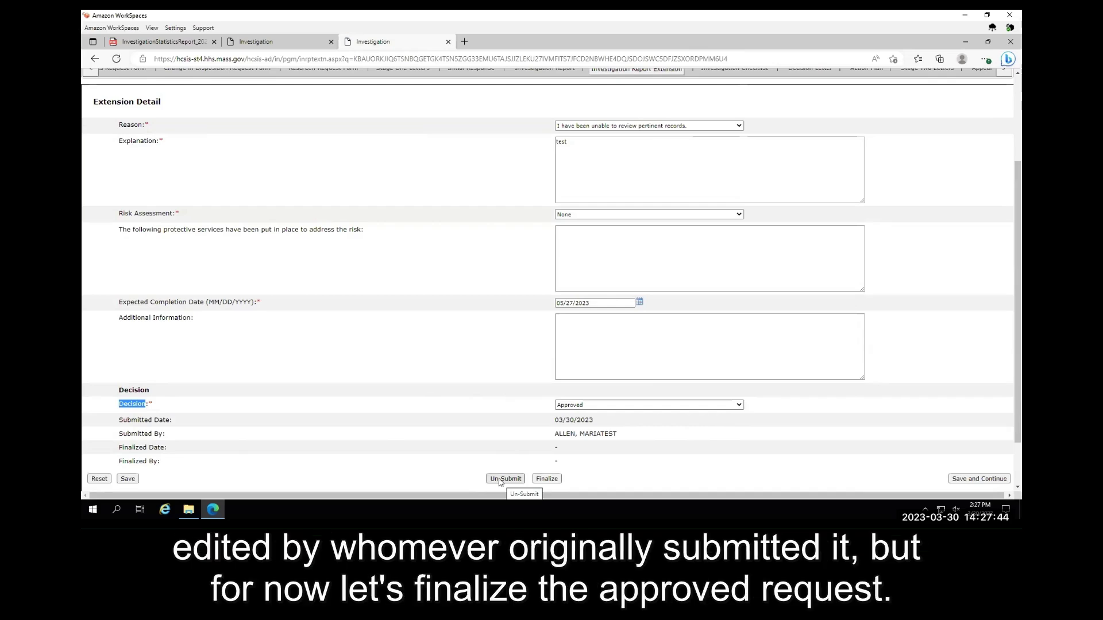
left_click(551, 480)
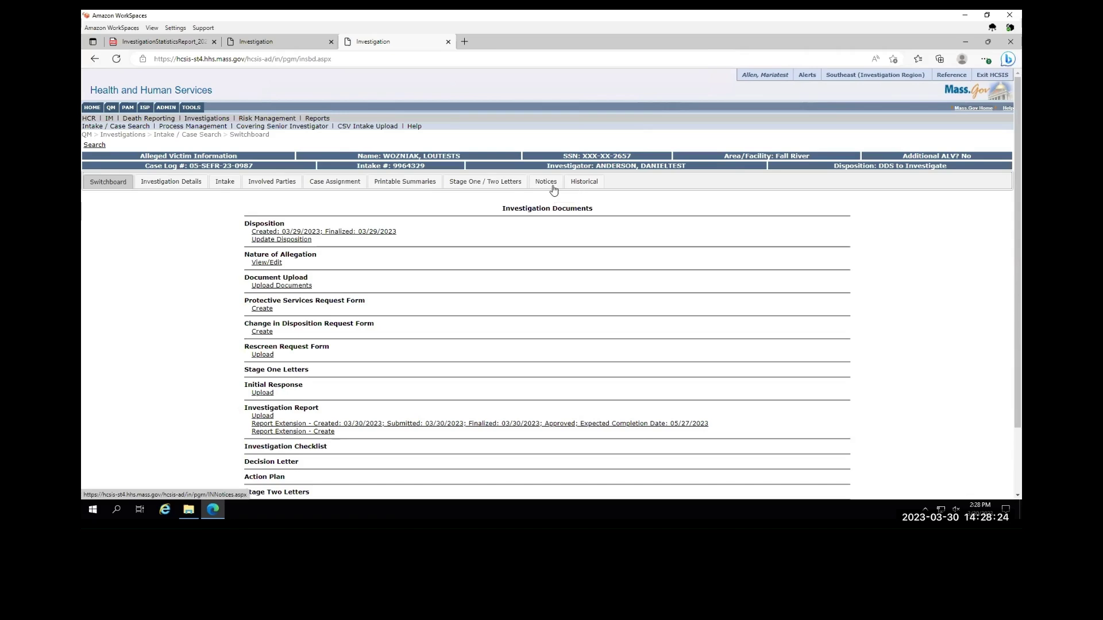
- Open the case's Notices and view the Investigation Report Extension Notification PDF
left_click(553, 190)
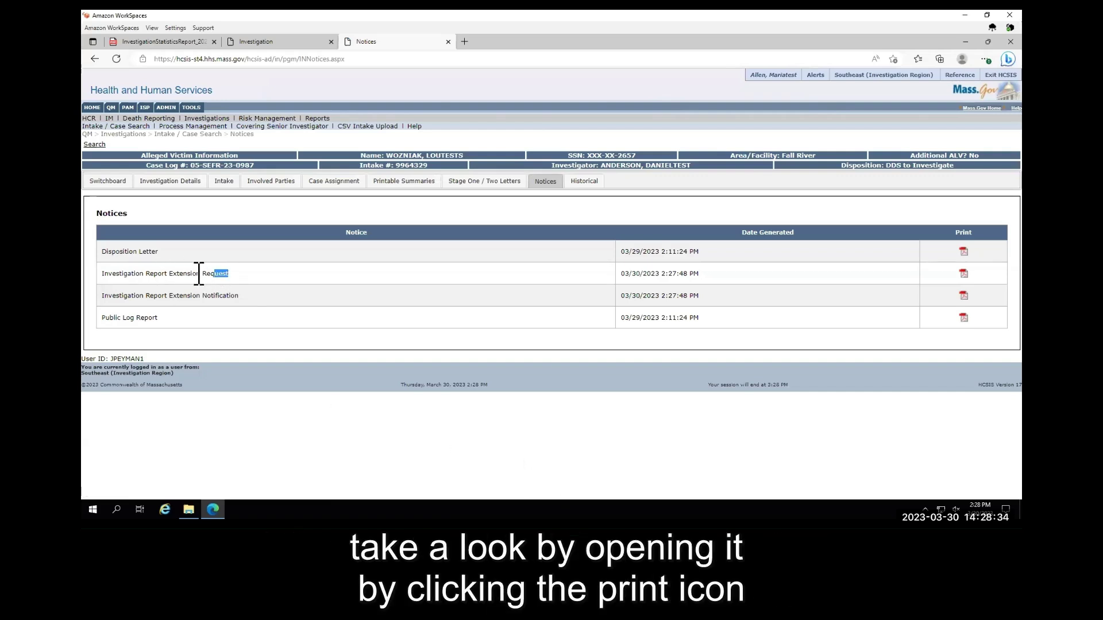
left_click_drag(239, 297, 114, 294)
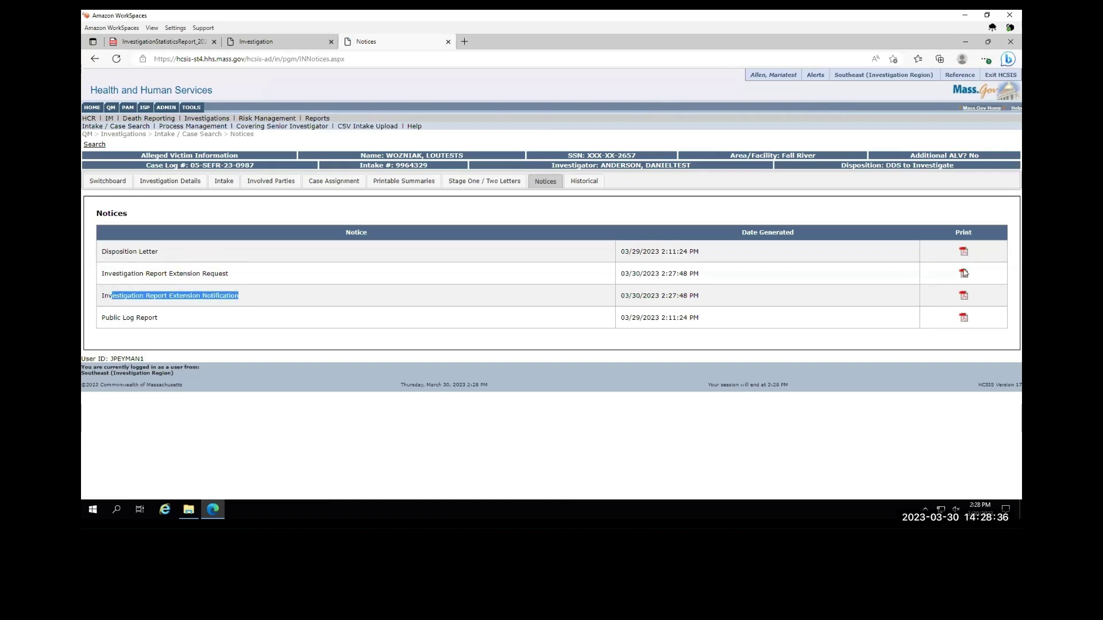
left_click(963, 296)
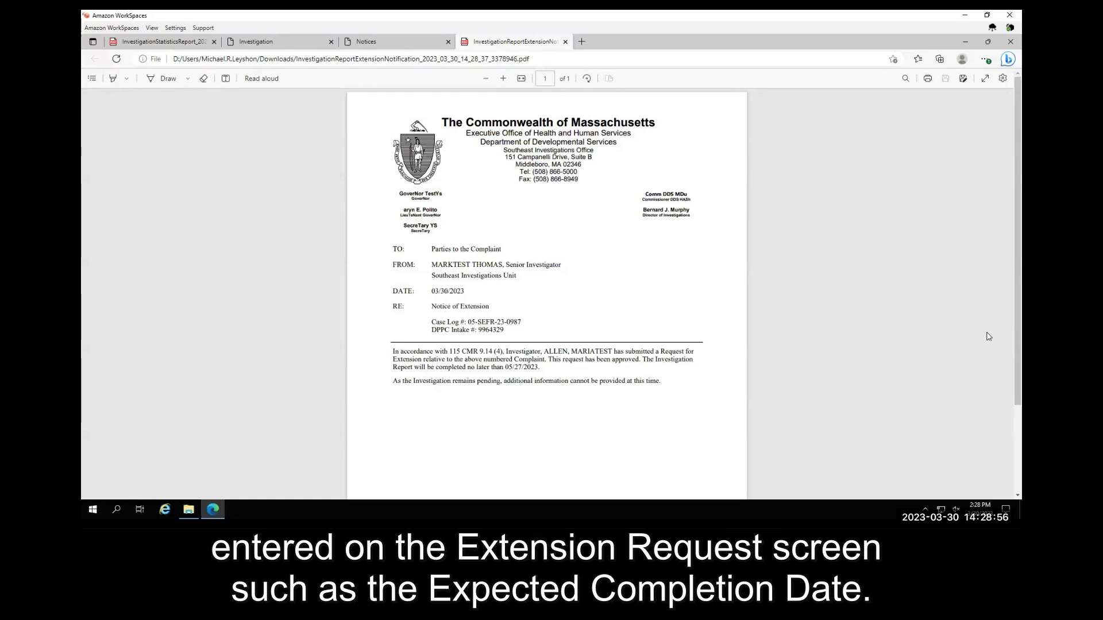
- Check the 05/27/2023 completion date in the letter, then close the PDF
scroll(767, 296, "down", 1)
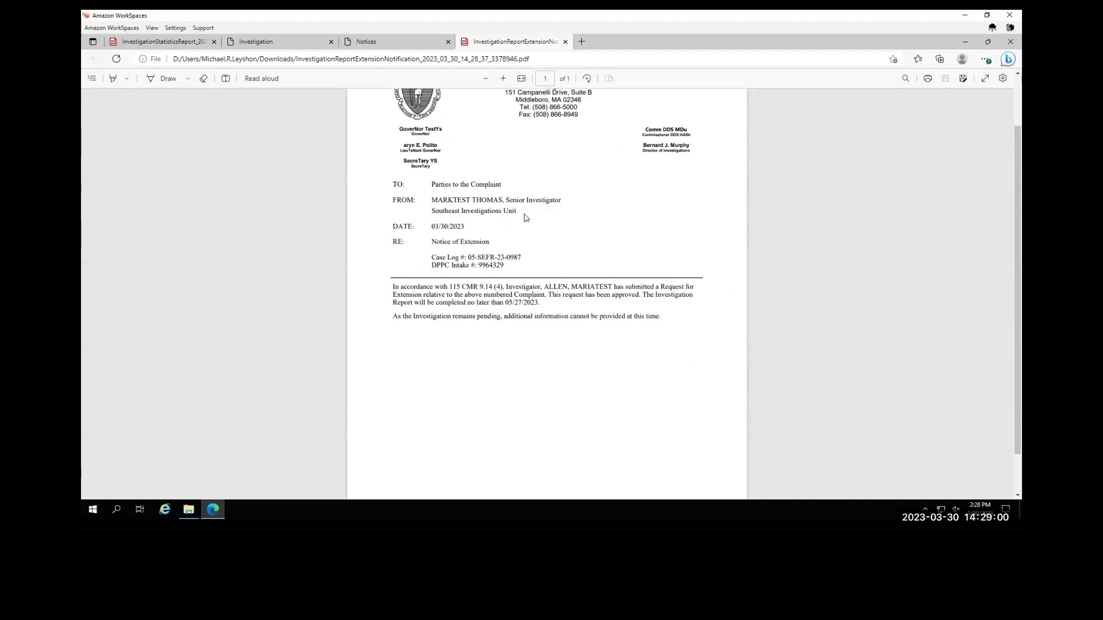
scroll(526, 221, "up", 1)
left_click_drag(542, 368, 505, 367)
left_click(606, 278)
left_click(566, 41)
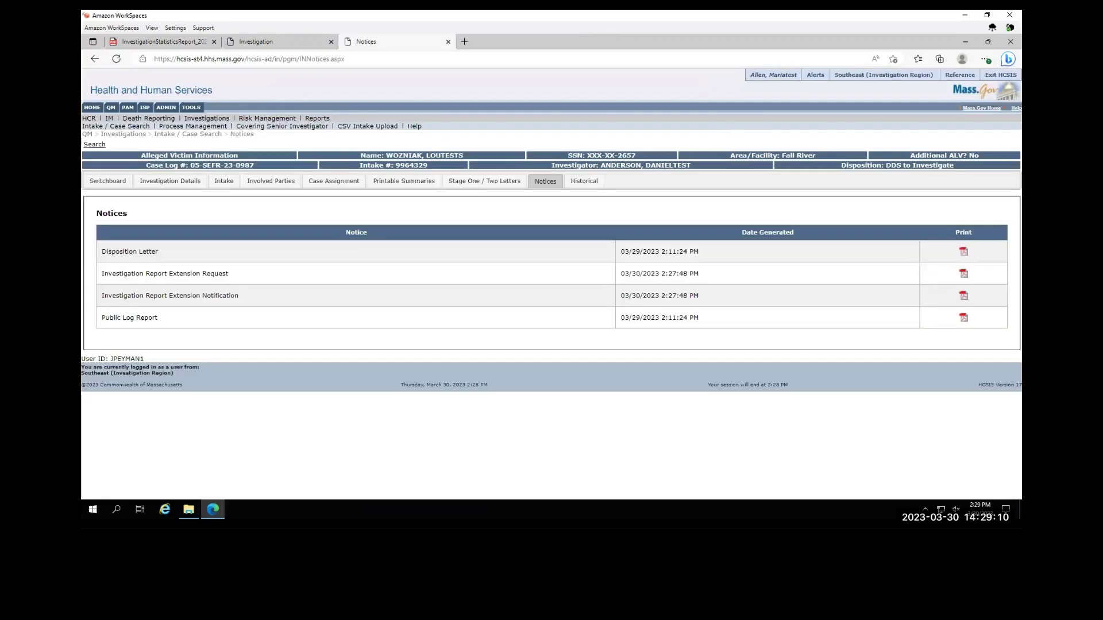
left_click(122, 184)
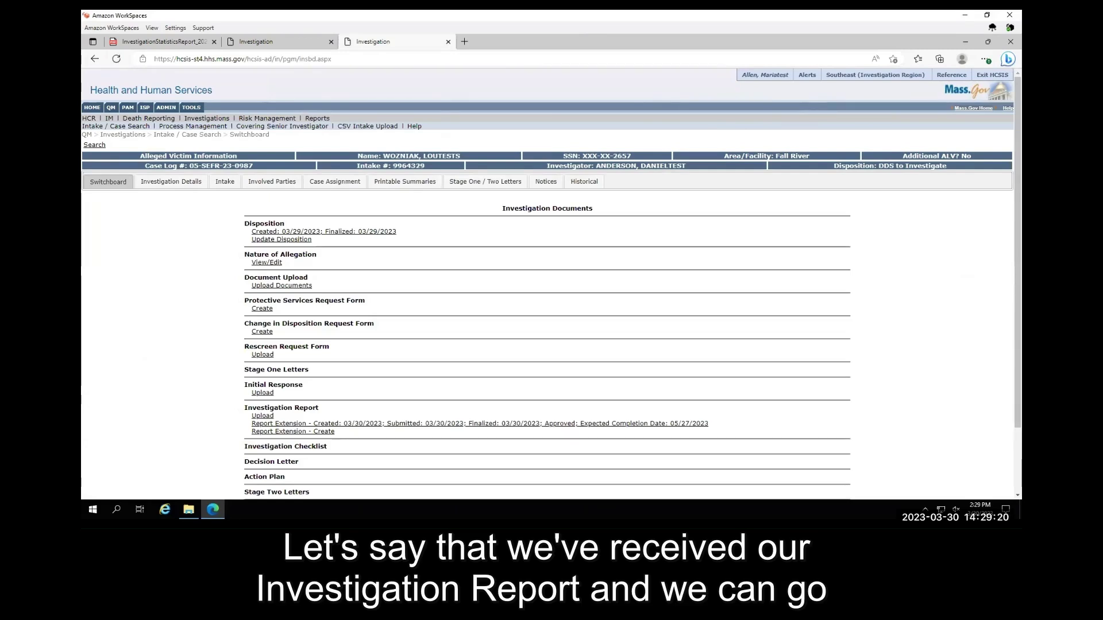
left_click(263, 416)
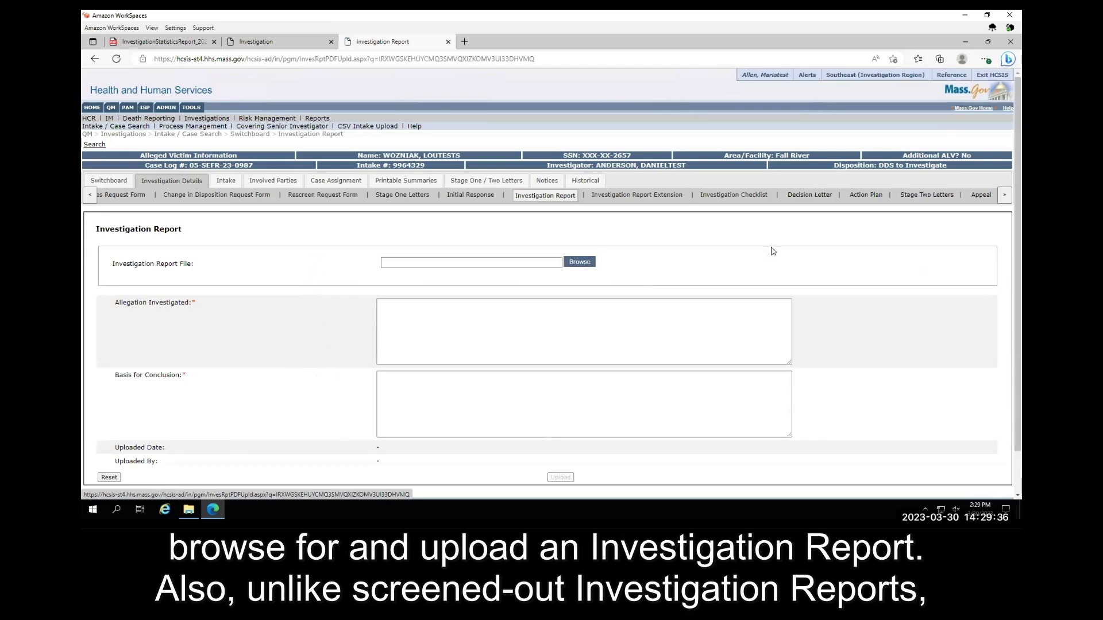
left_click(589, 262)
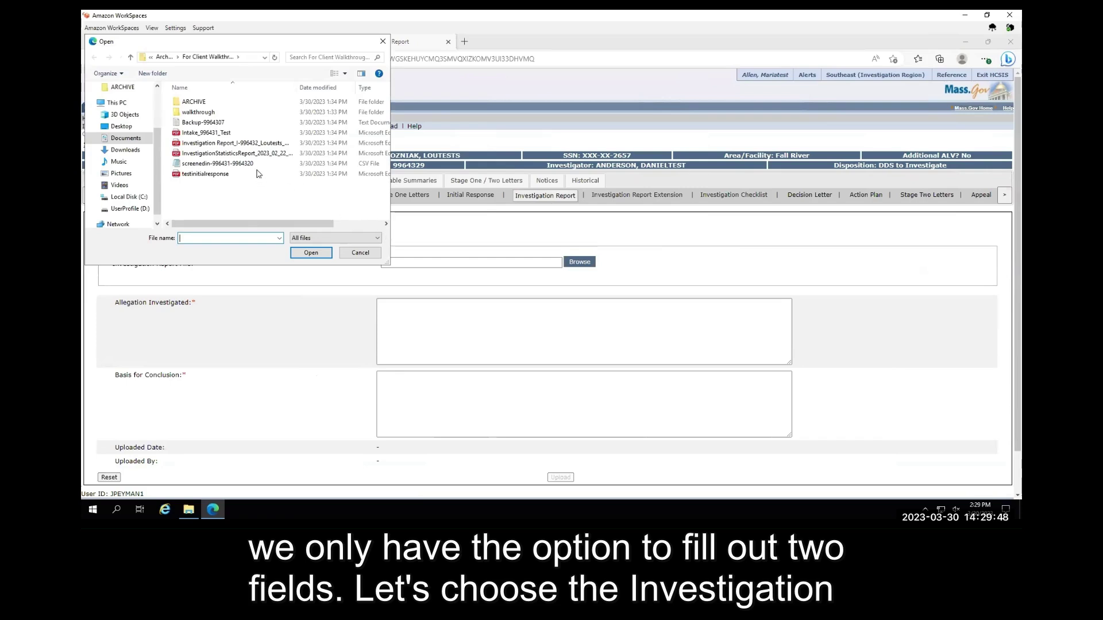
left_click(233, 143)
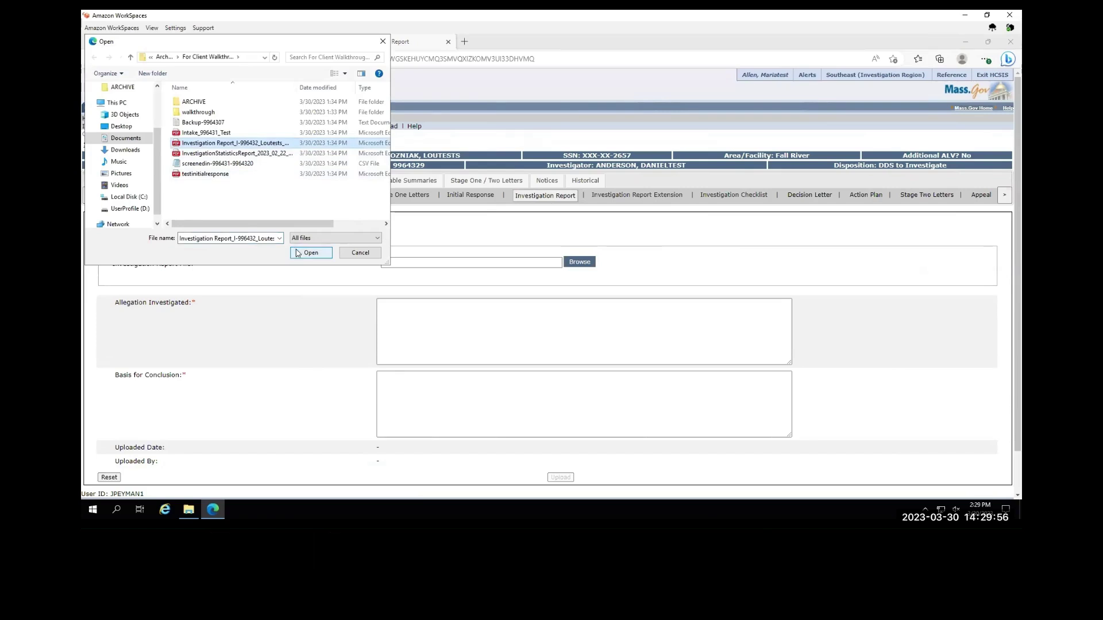
left_click(310, 253)
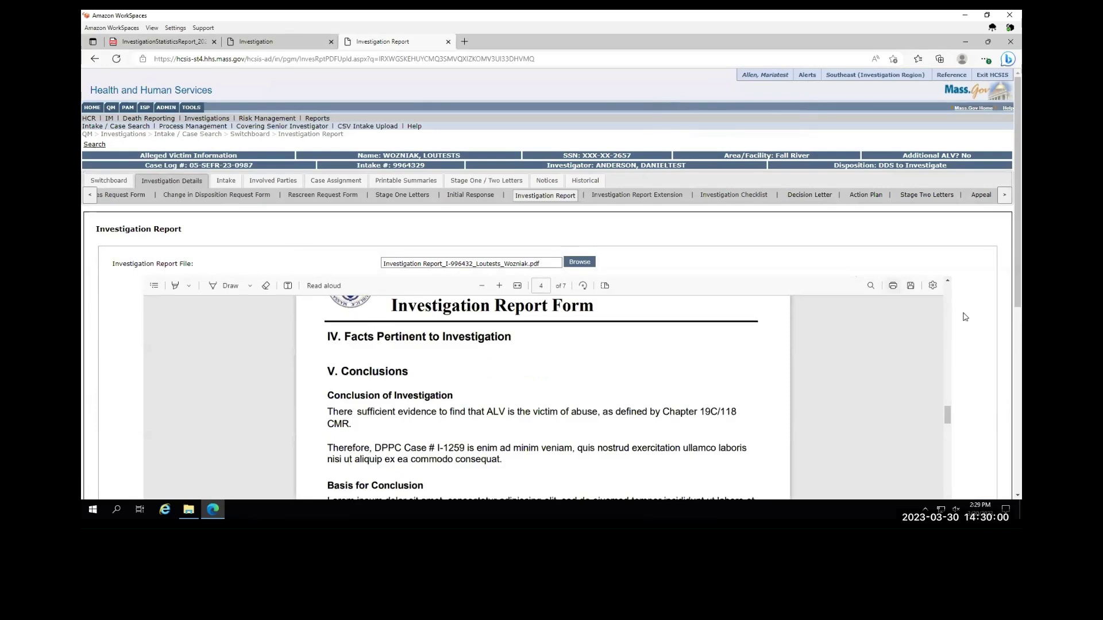
scroll(975, 310, "down", 2)
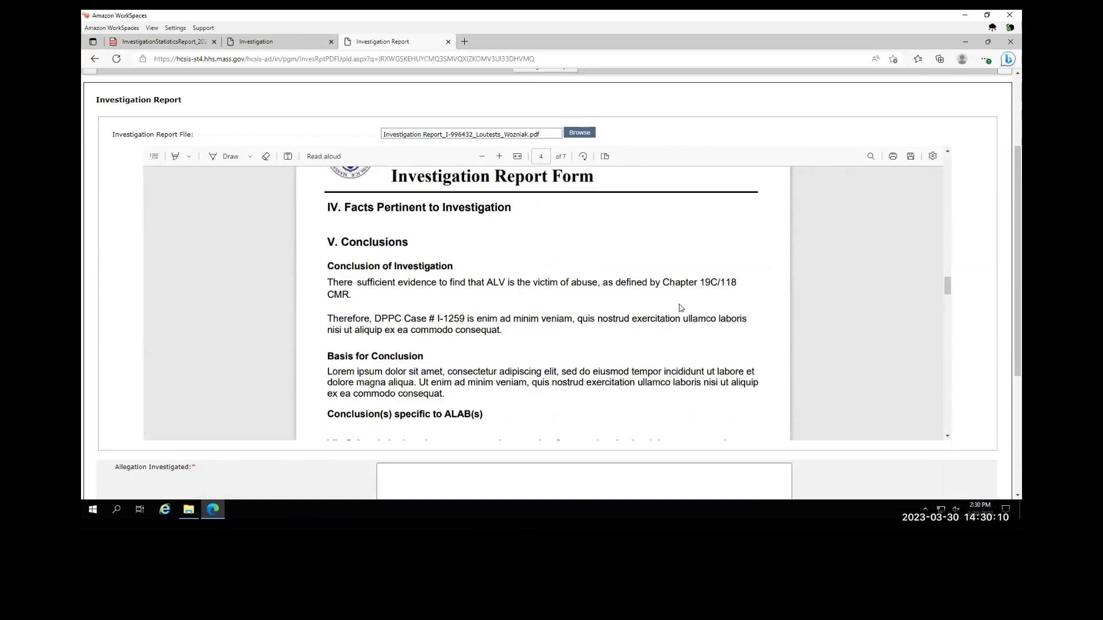
scroll(614, 306, "down", 7)
scroll(614, 305, "down", 10)
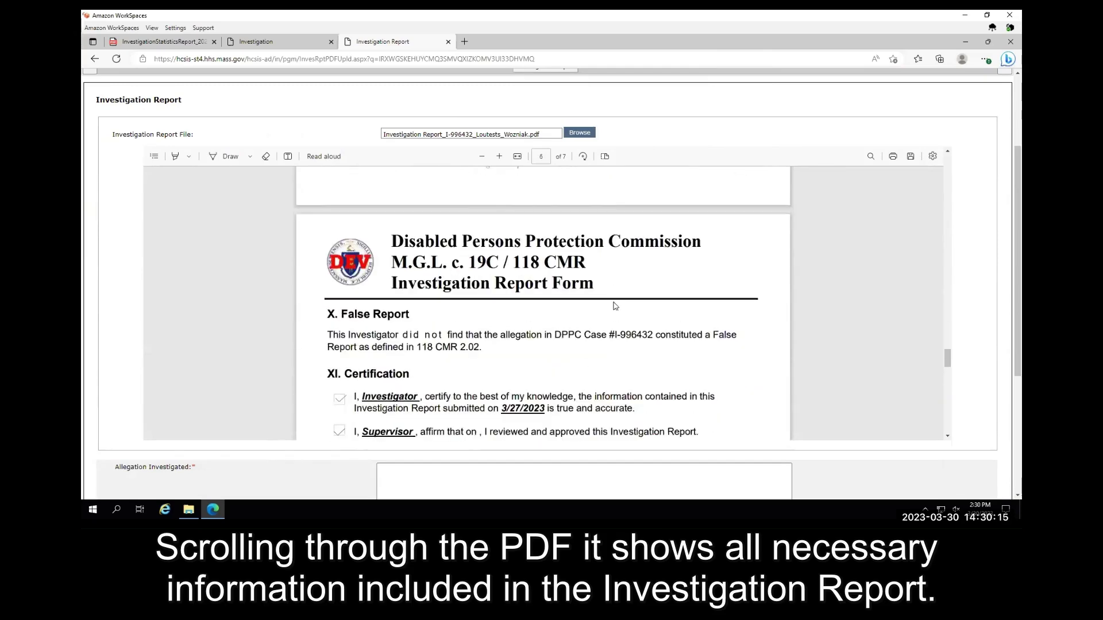
scroll(614, 305, "down", 7)
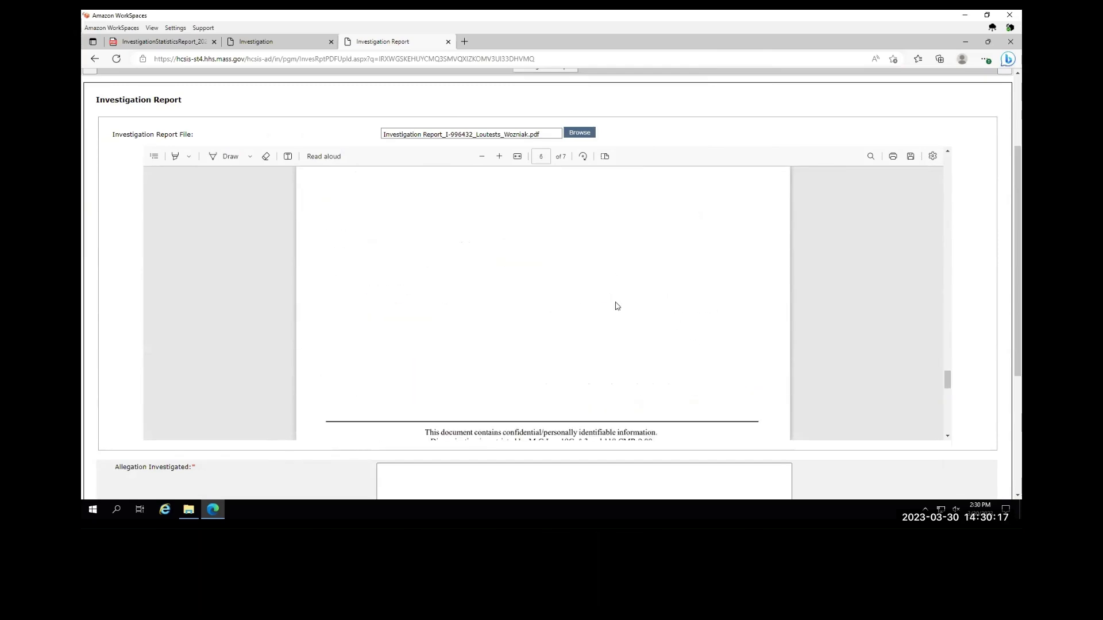
scroll(620, 305, "up", 15)
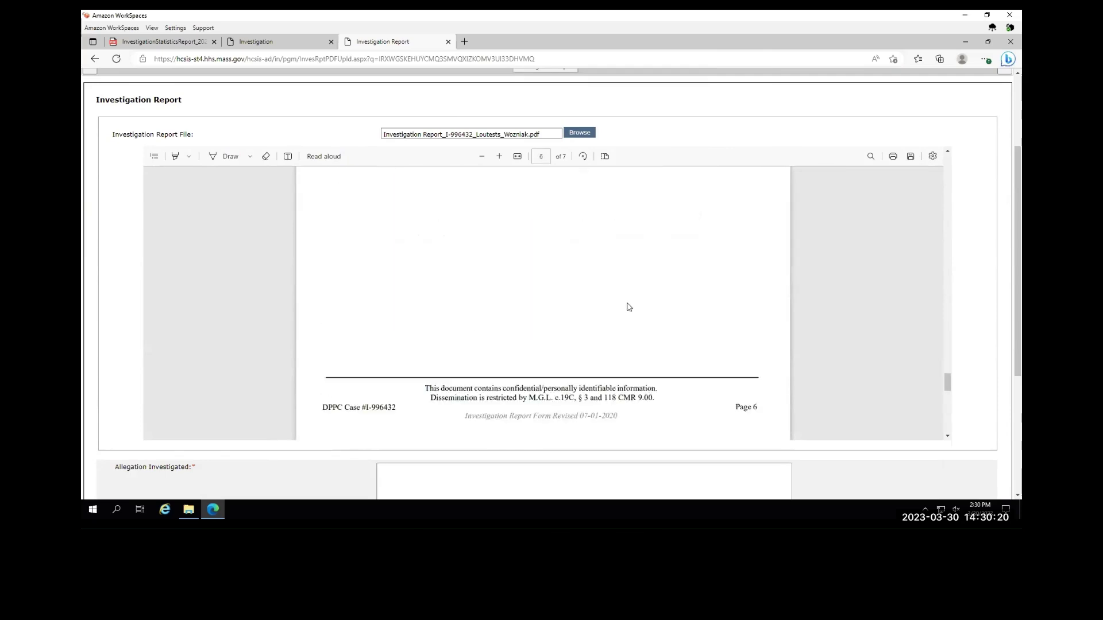
scroll(631, 303, "up", 15)
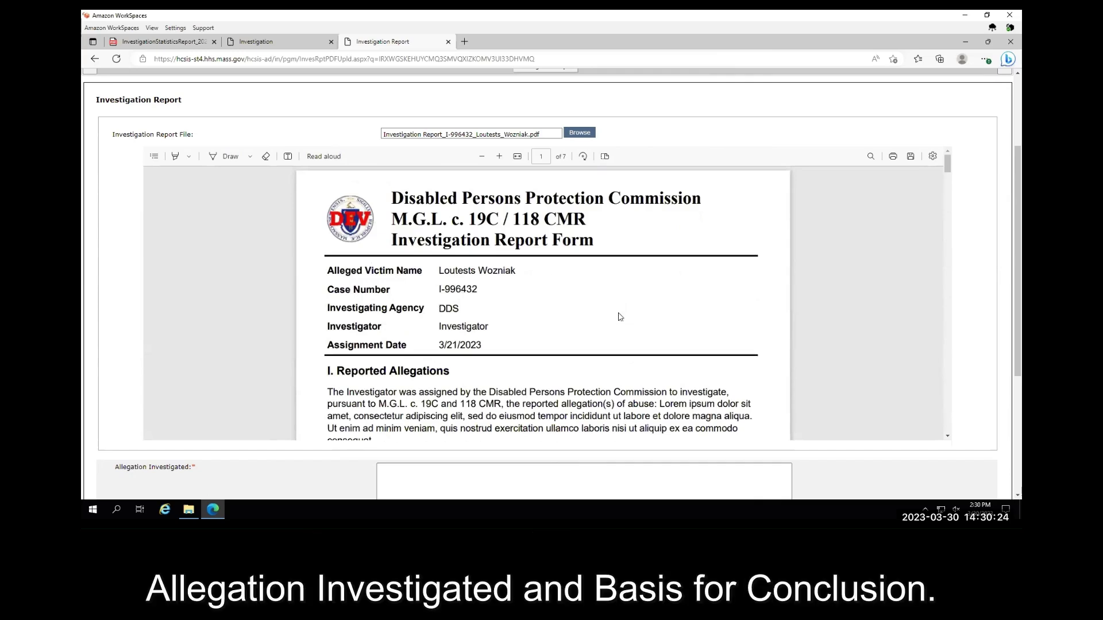
scroll(612, 304, "down", 1)
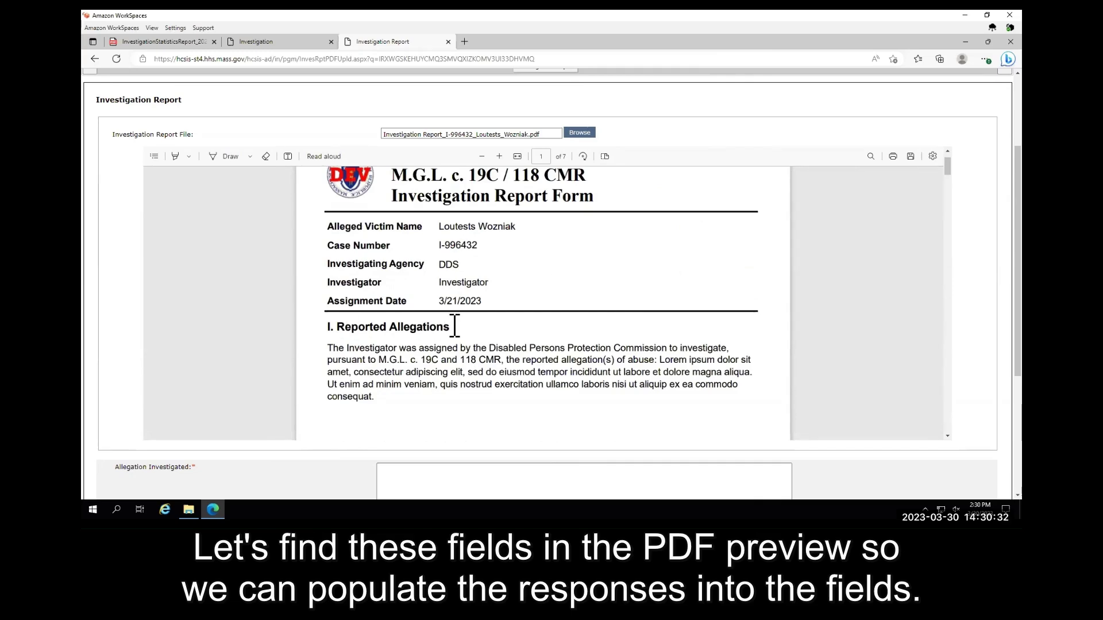
- Copy the Reported Allegations paragraph from the report PDF into Allegation Investigated
left_click_drag(455, 326, 336, 326)
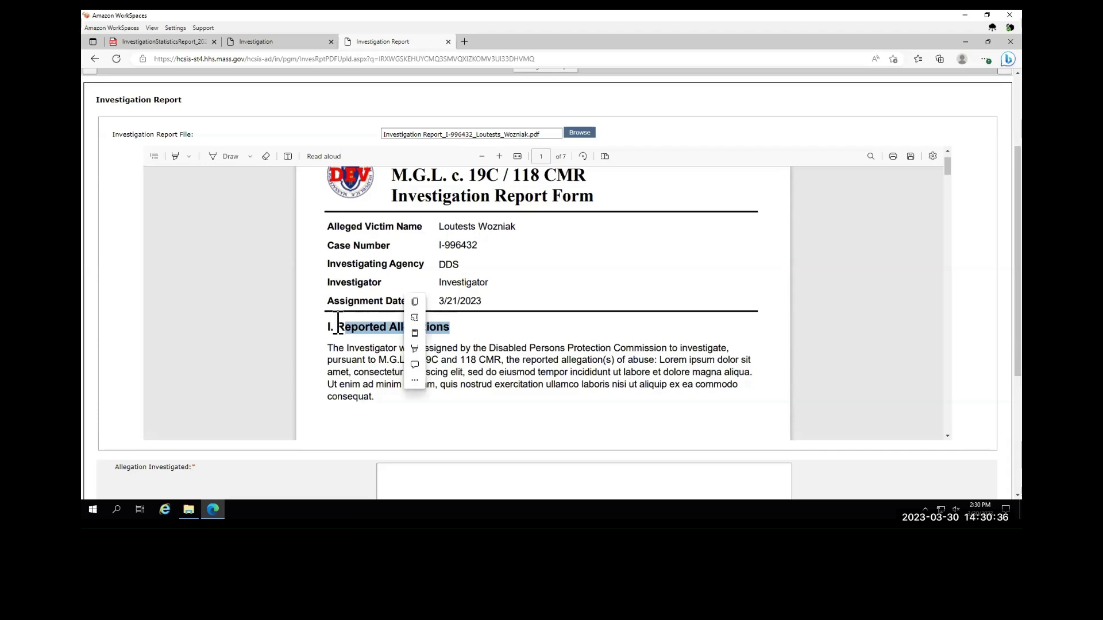
left_click(336, 326)
left_click_drag(372, 397, 317, 349)
key("ctrl+c")
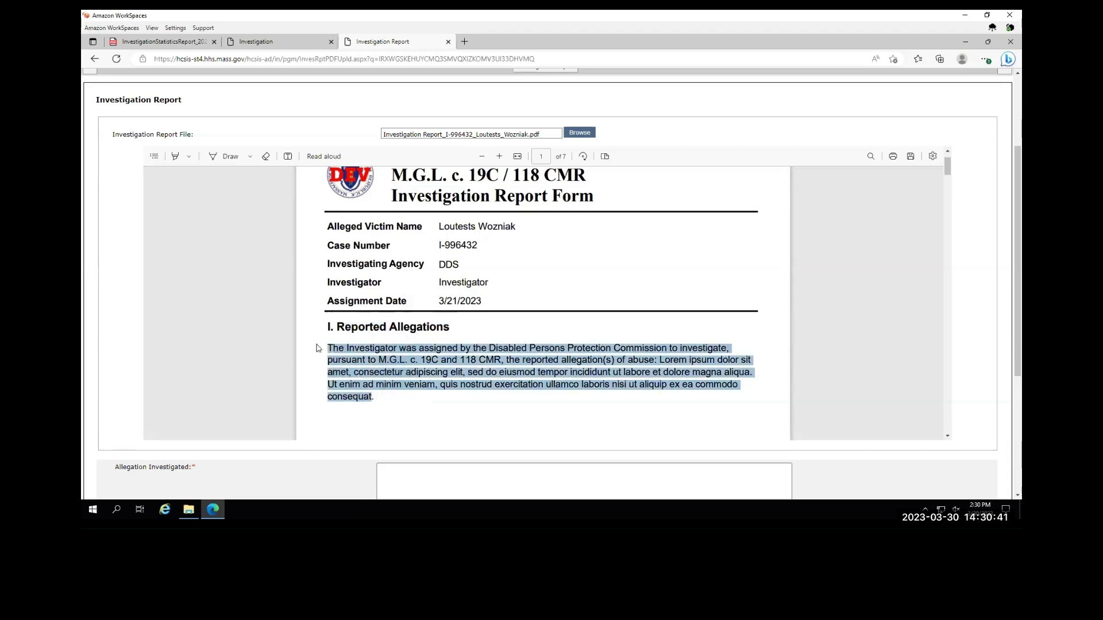
scroll(791, 332, "down", 2)
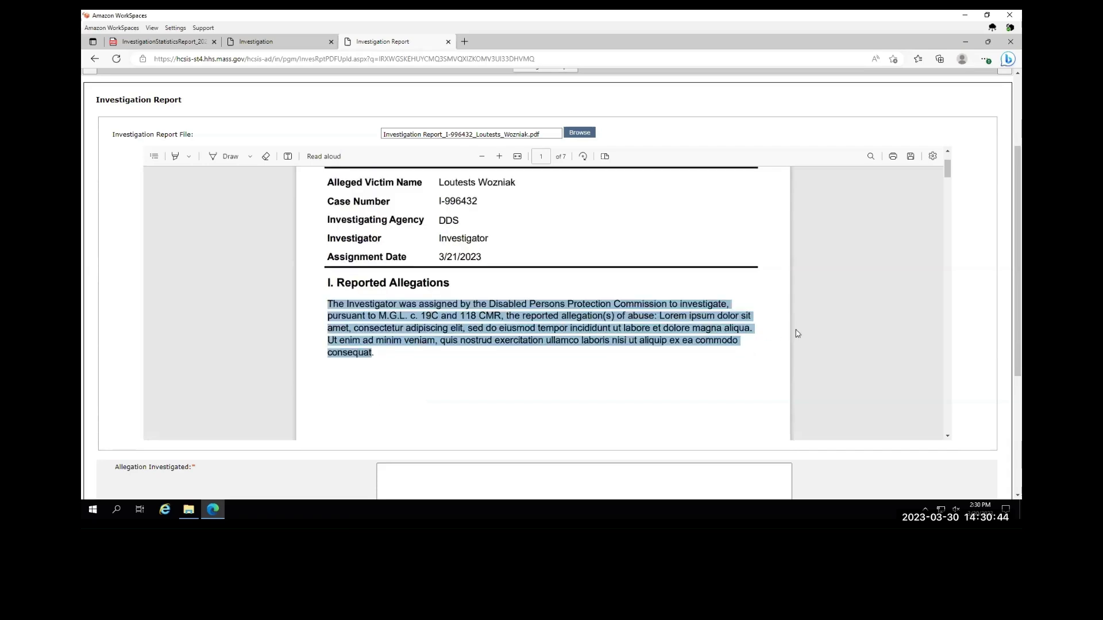
scroll(977, 342, "down", 3)
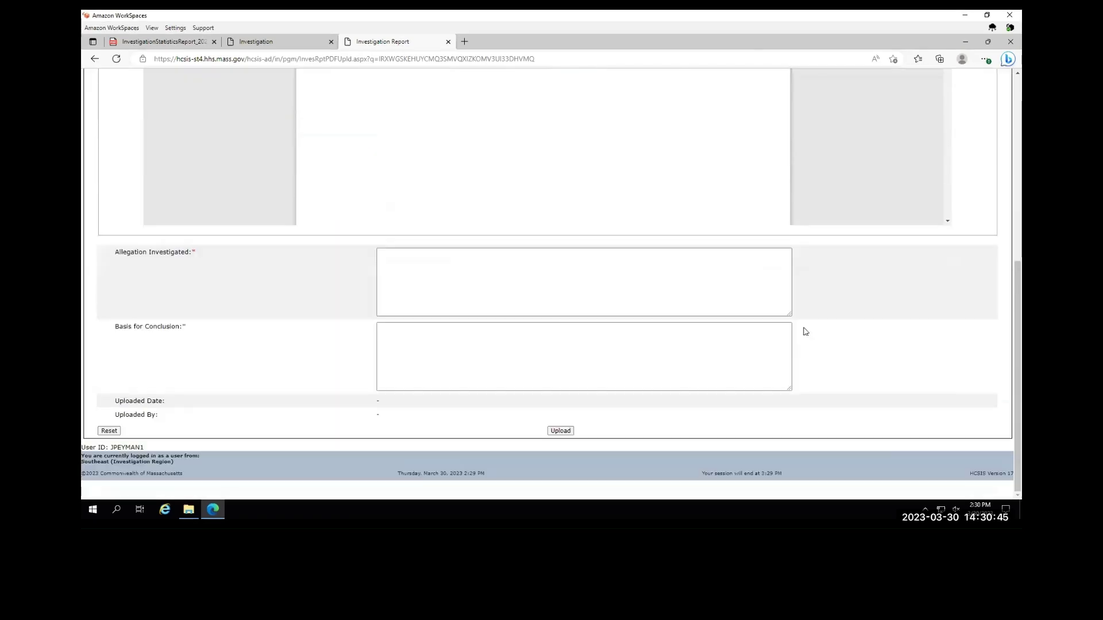
left_click(405, 262)
key("ctrl+v")
- Copy the report's Basis for Conclusion paragraph into the Basis for Conclusion box
scroll(982, 168, "up", 3)
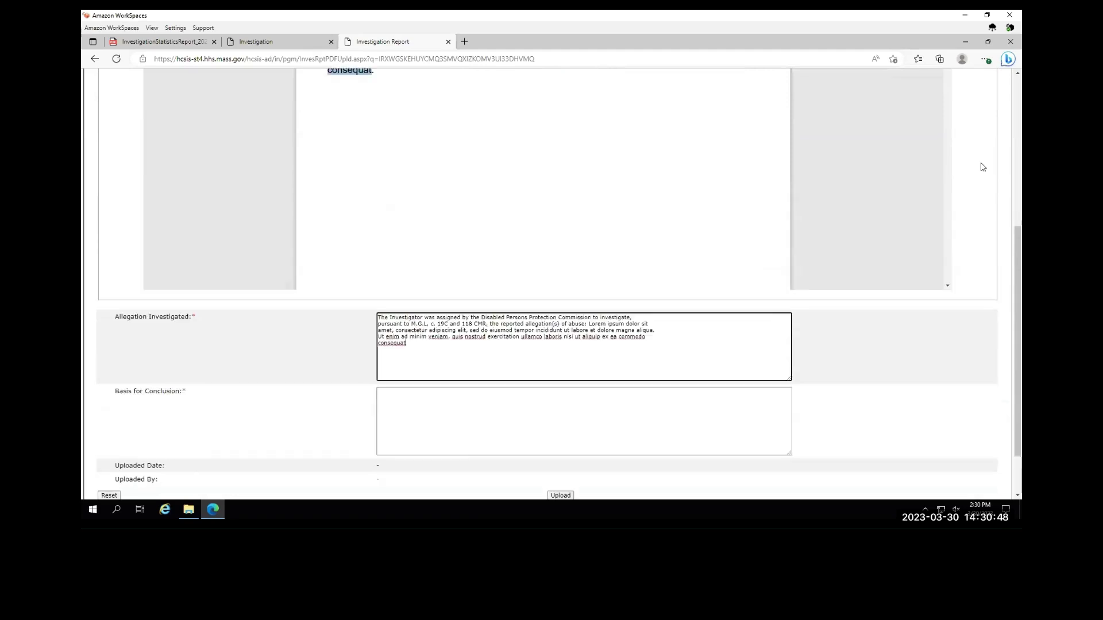
scroll(960, 200, "up", 2)
scroll(547, 382, "down", 10)
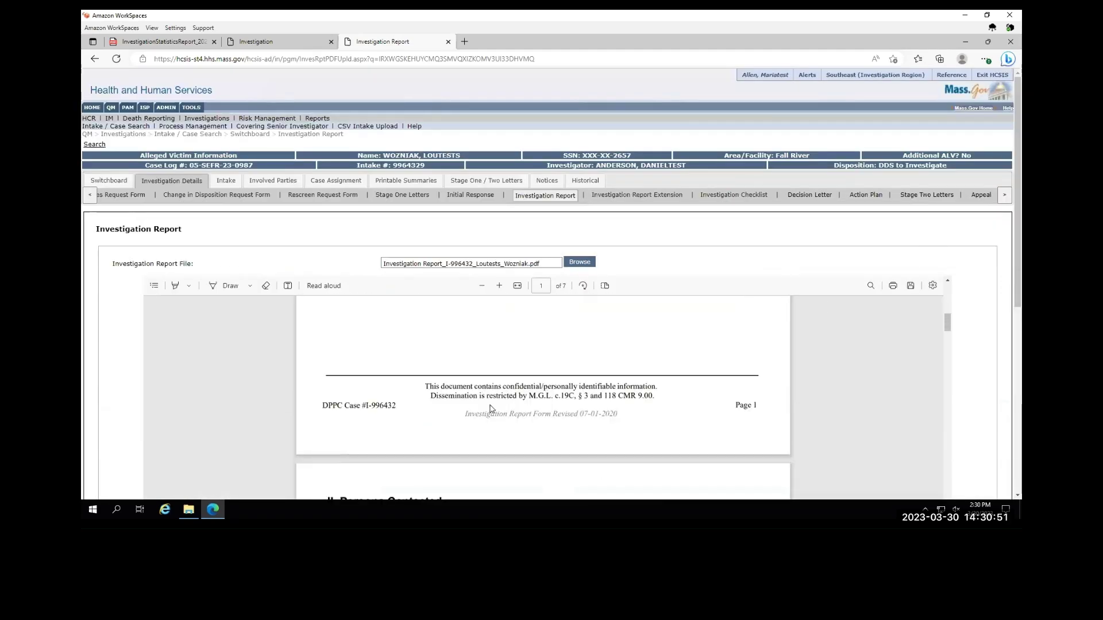
scroll(487, 404, "down", 10)
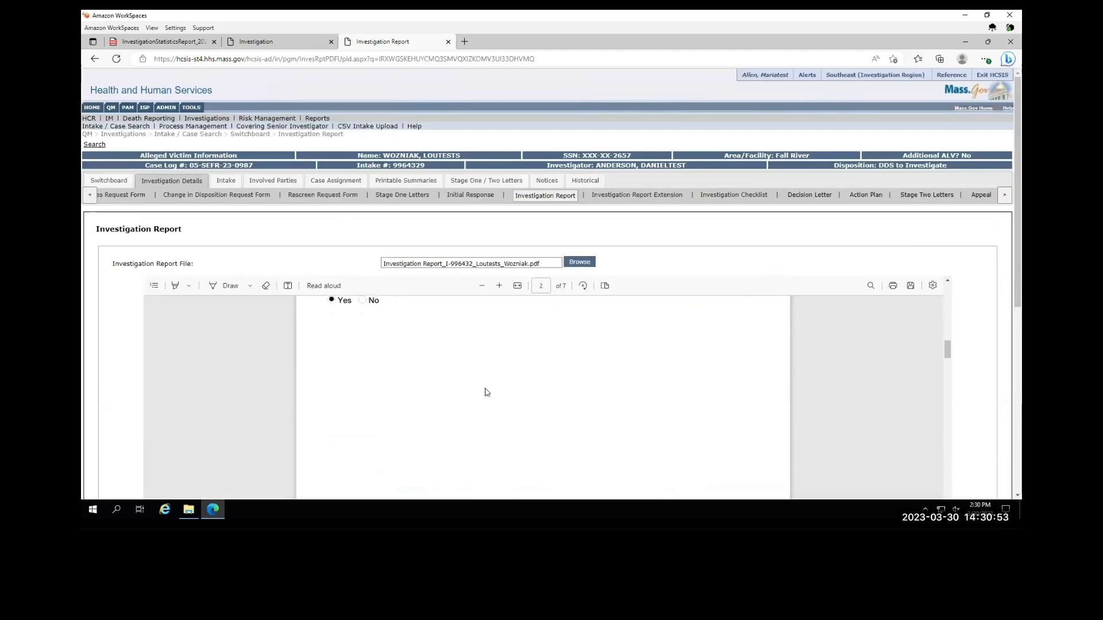
scroll(485, 392, "down", 8)
scroll(485, 387, "down", 8)
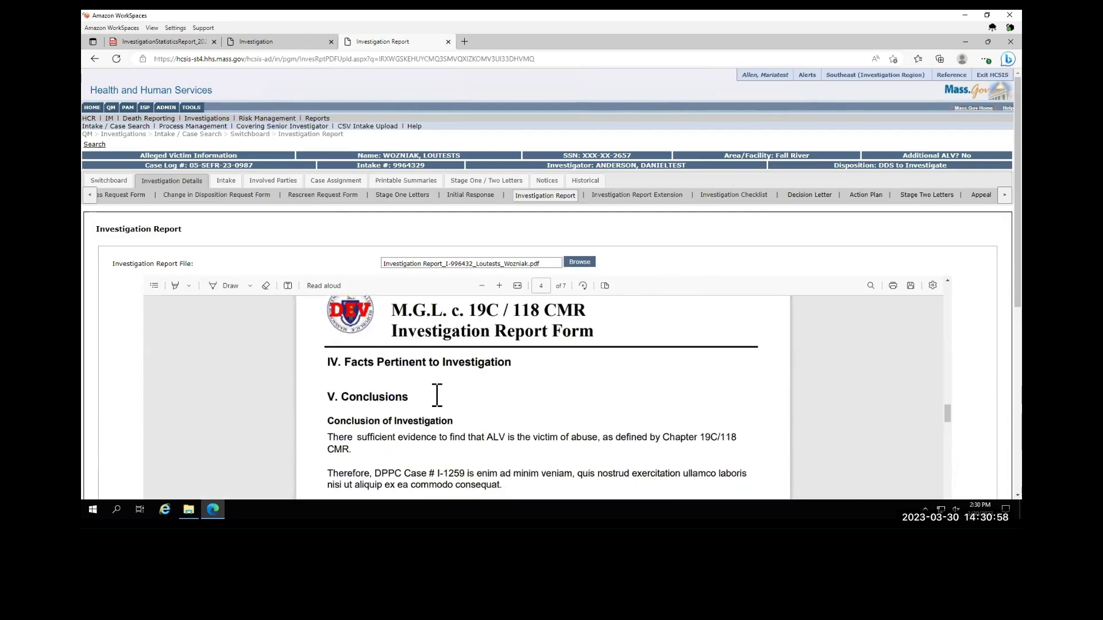
left_click_drag(327, 423, 436, 415)
left_click(446, 450)
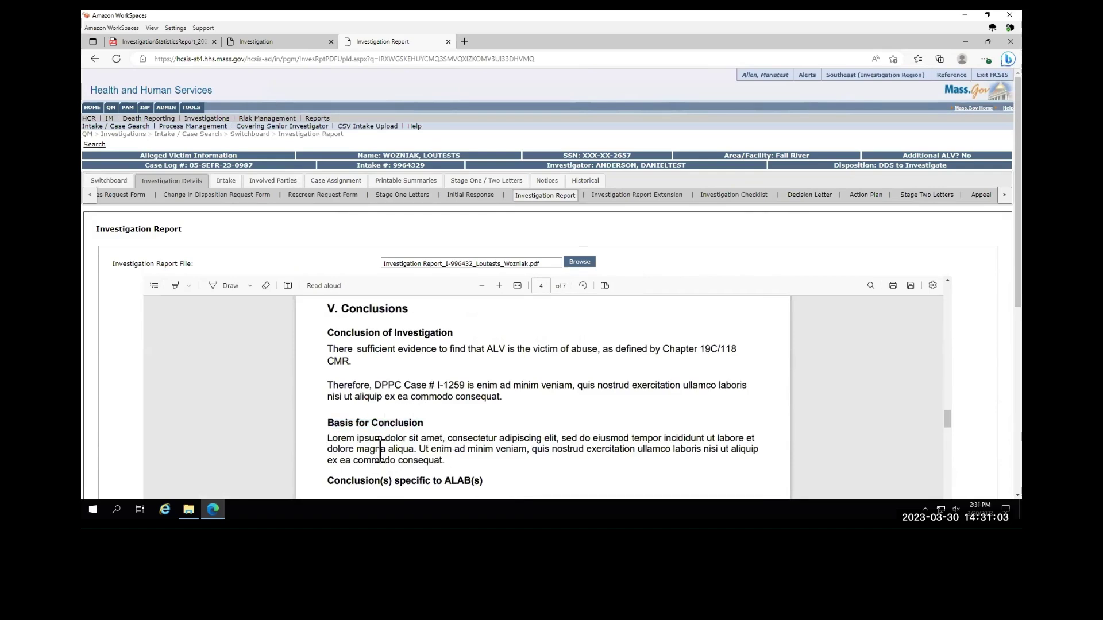
left_click_drag(446, 461, 321, 438)
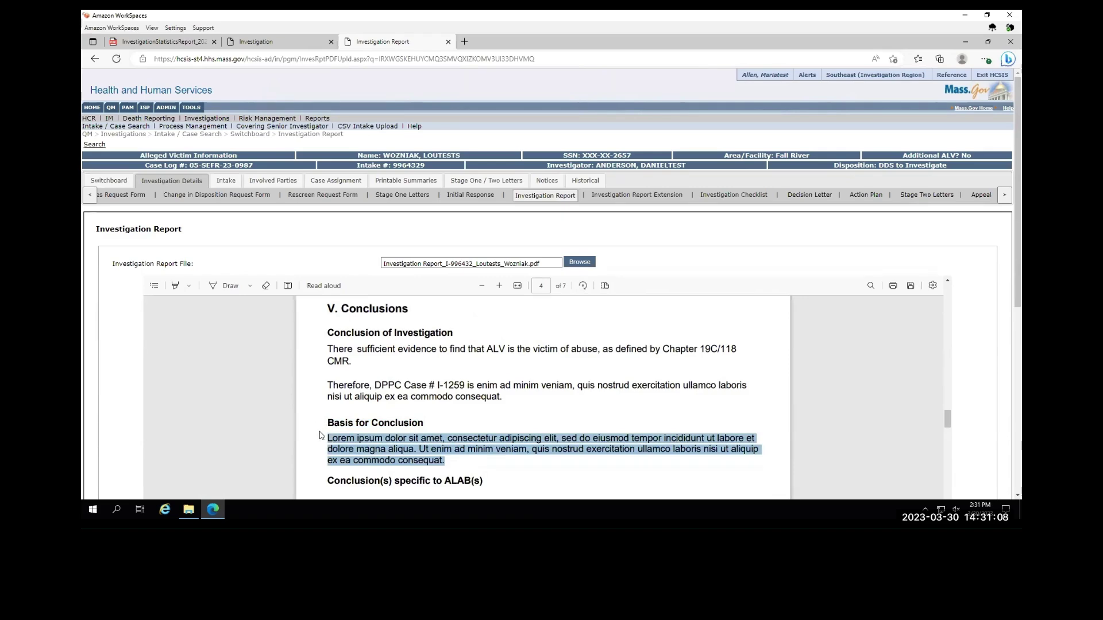
scroll(977, 368, "down", 5)
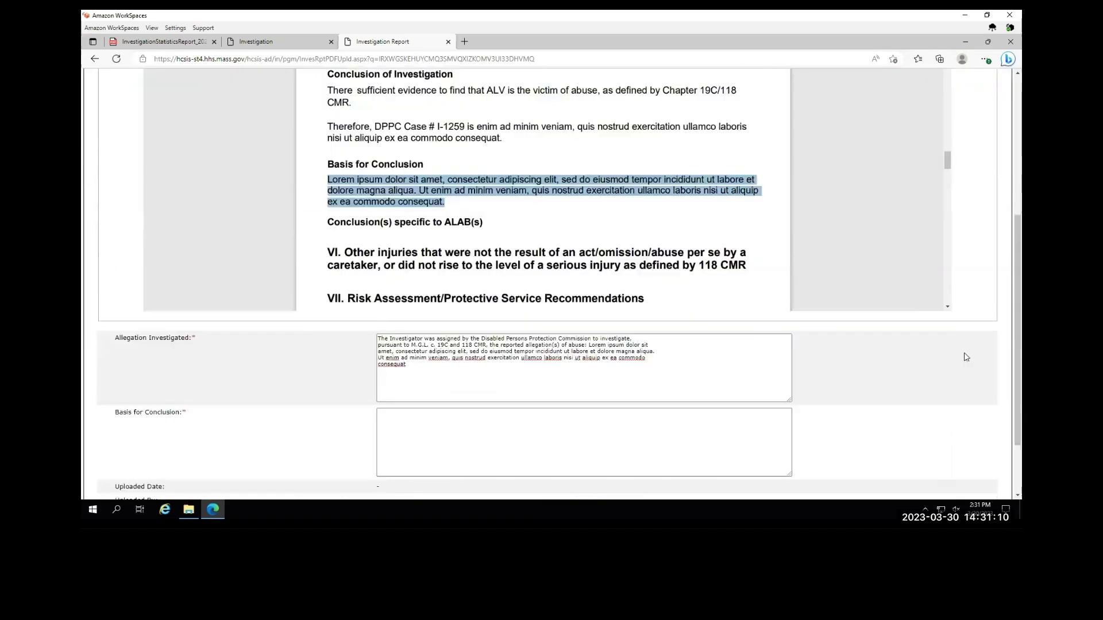
left_click(495, 369)
key("ctrl+v")
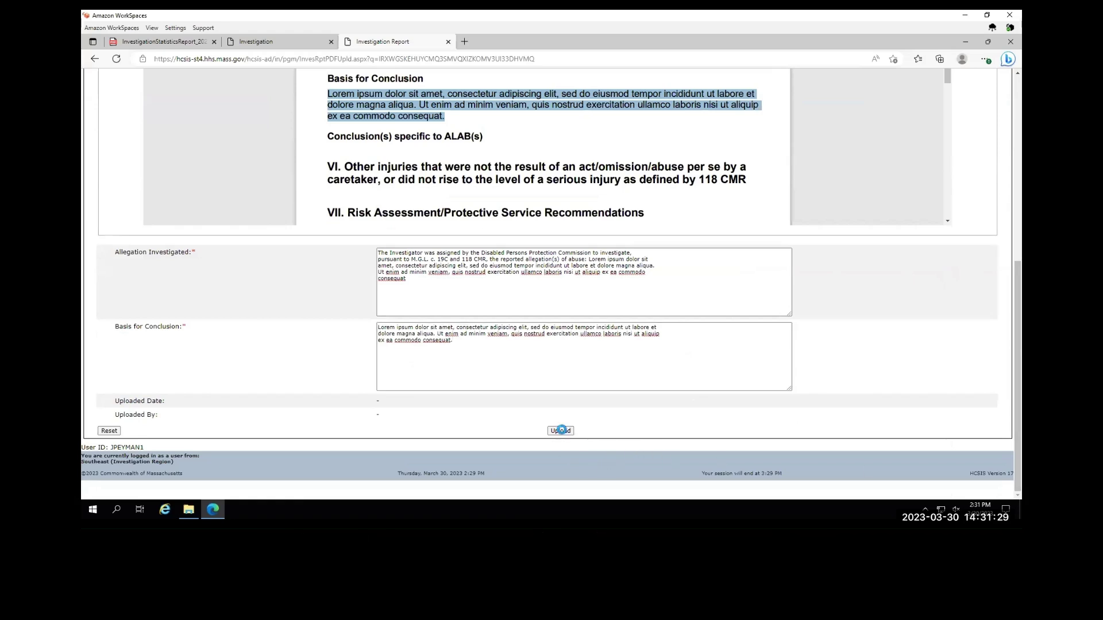
- Upload the completed investigation report and go to the Involved Parties Summary
left_click(561, 430)
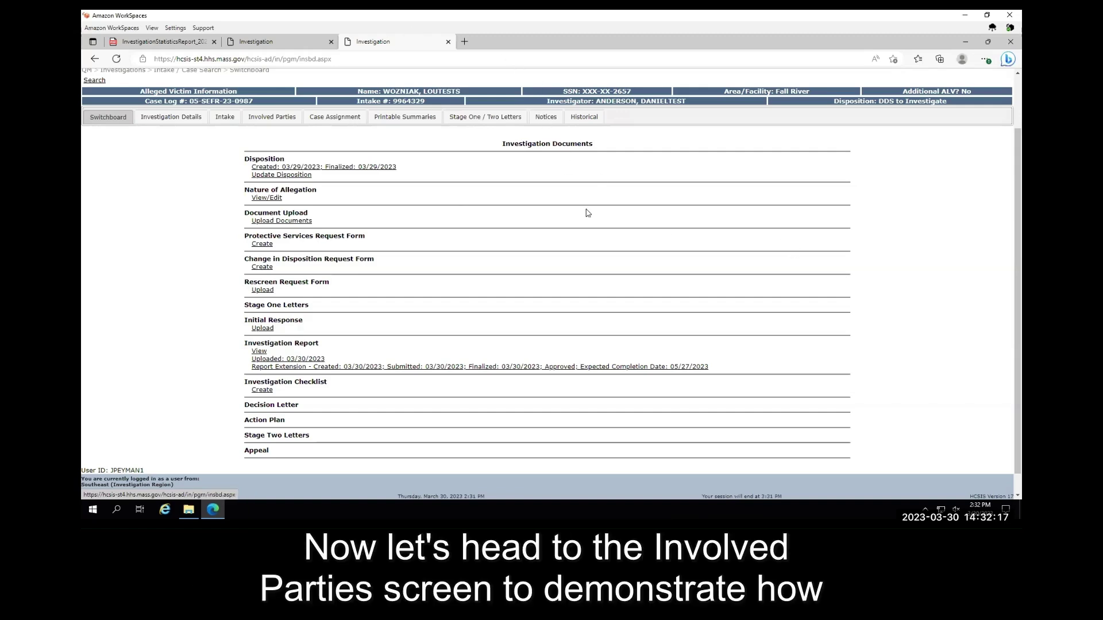
left_click(262, 117)
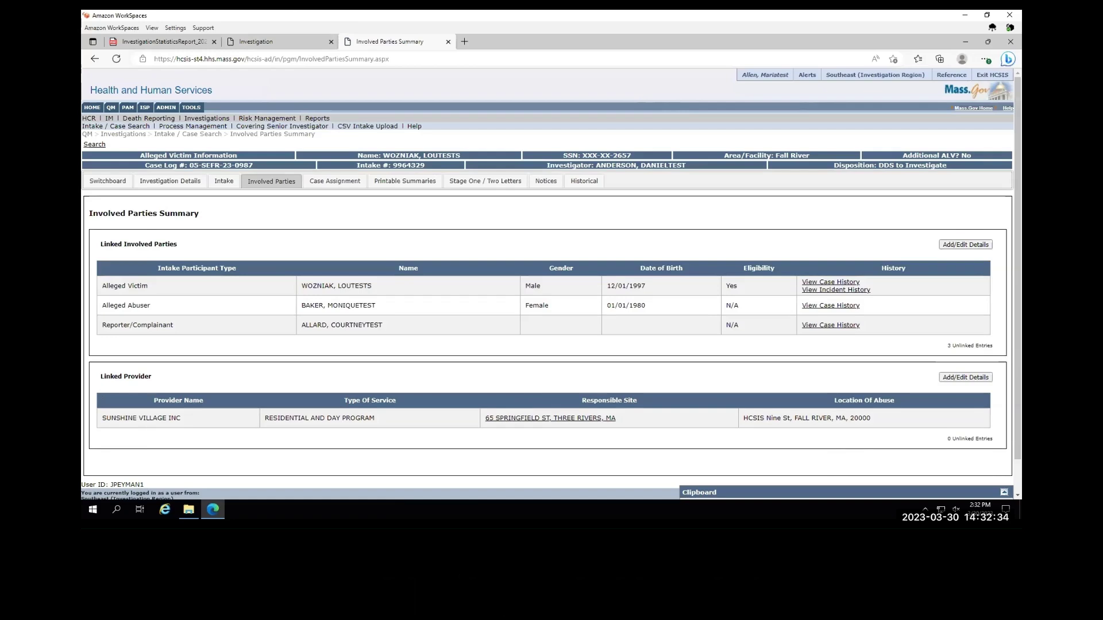
left_click(1004, 492)
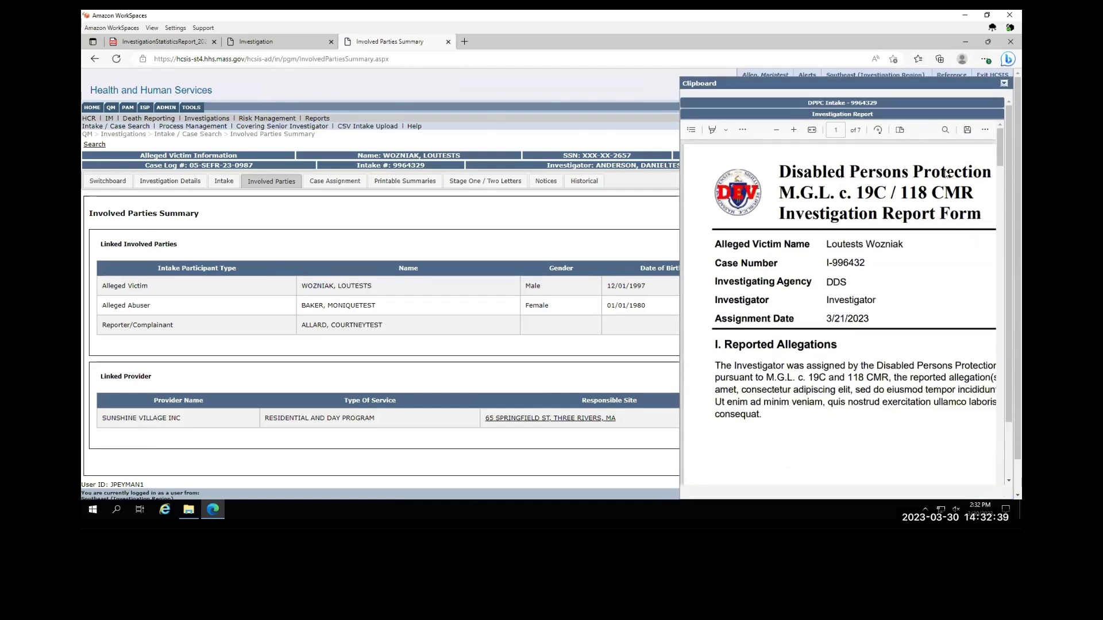
left_click(778, 130)
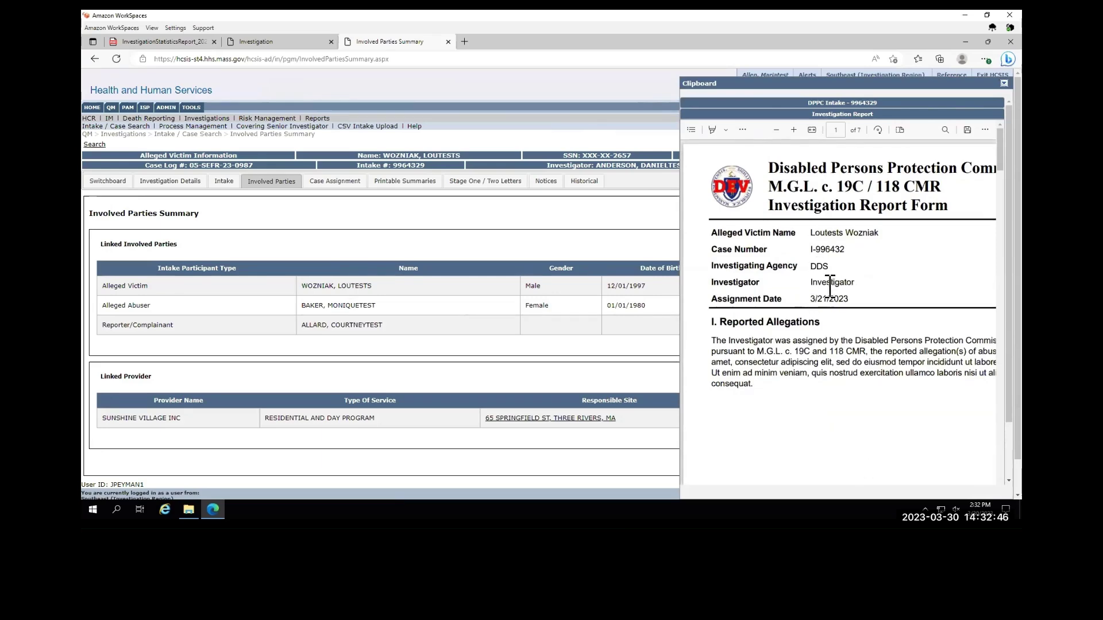
scroll(827, 281, "down", 8)
scroll(820, 253, "up", 10)
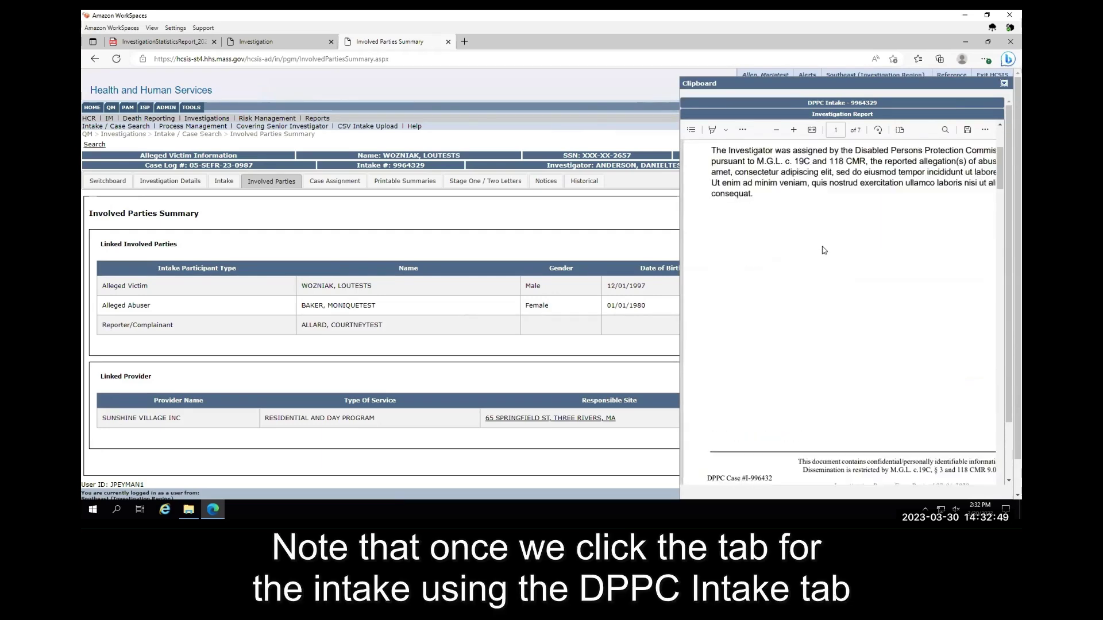
left_click(832, 102)
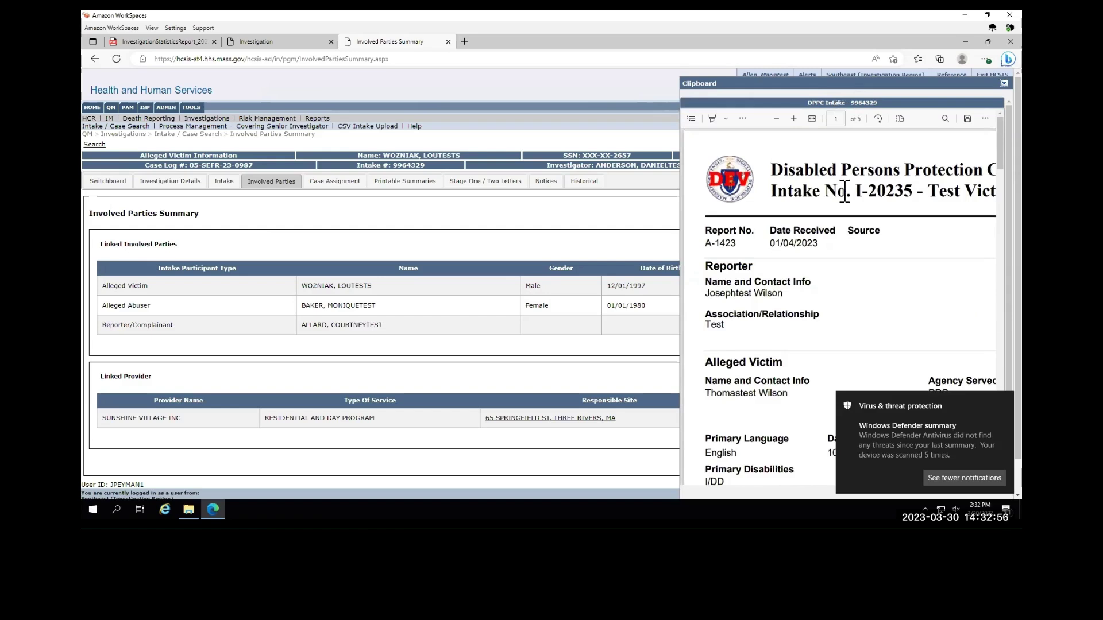
left_click(998, 402)
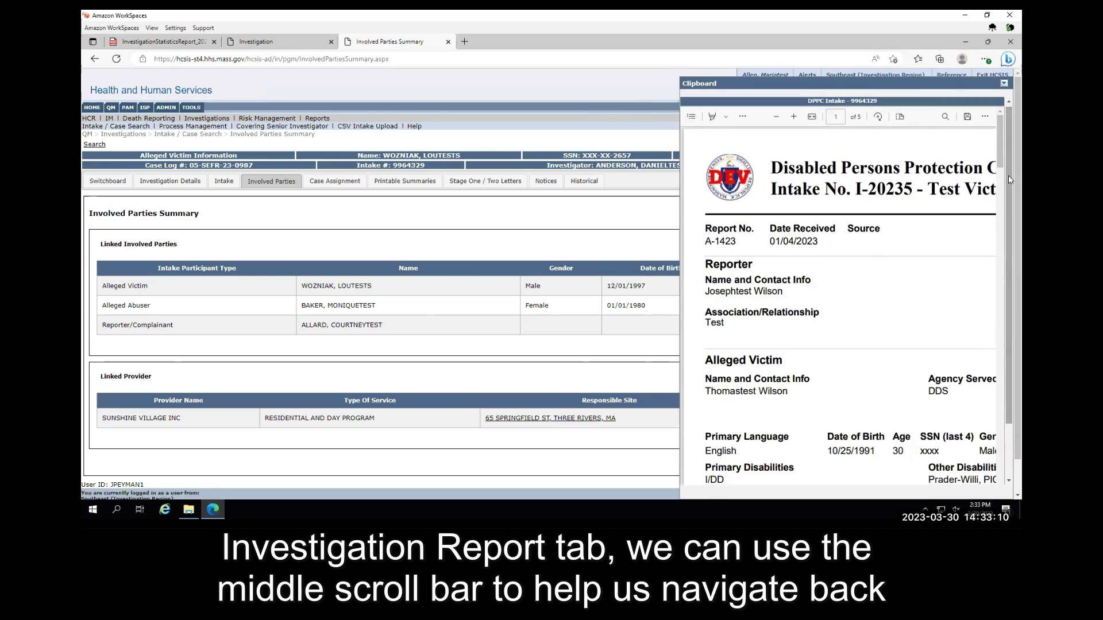
scroll(1007, 185, "down", 1)
scroll(1014, 209, "up", 1)
scroll(1014, 208, "down", 1)
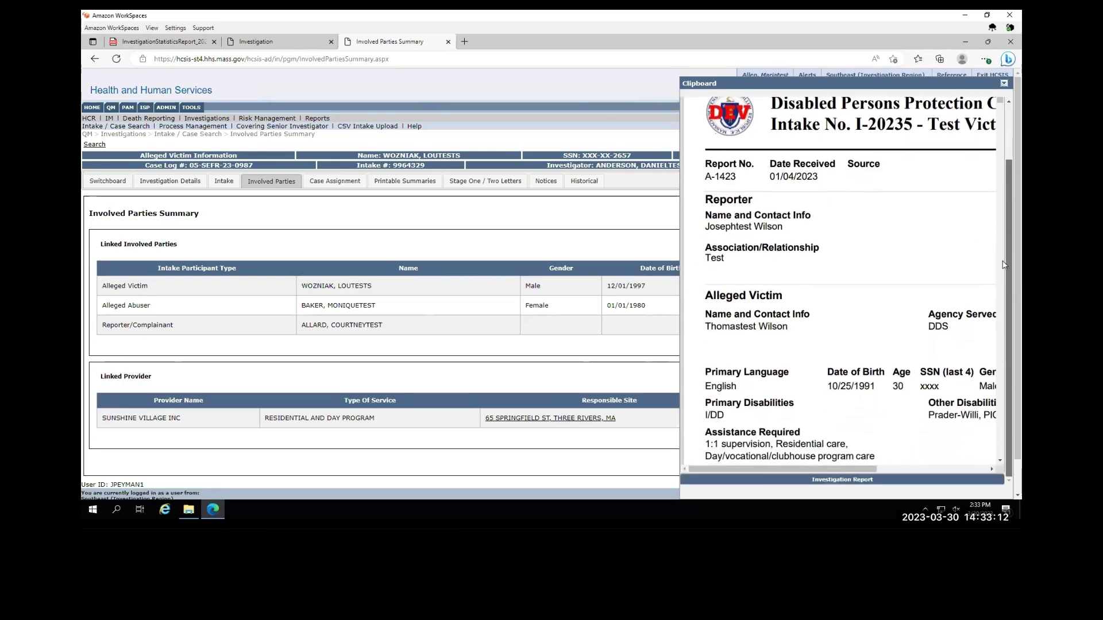
left_click(844, 480)
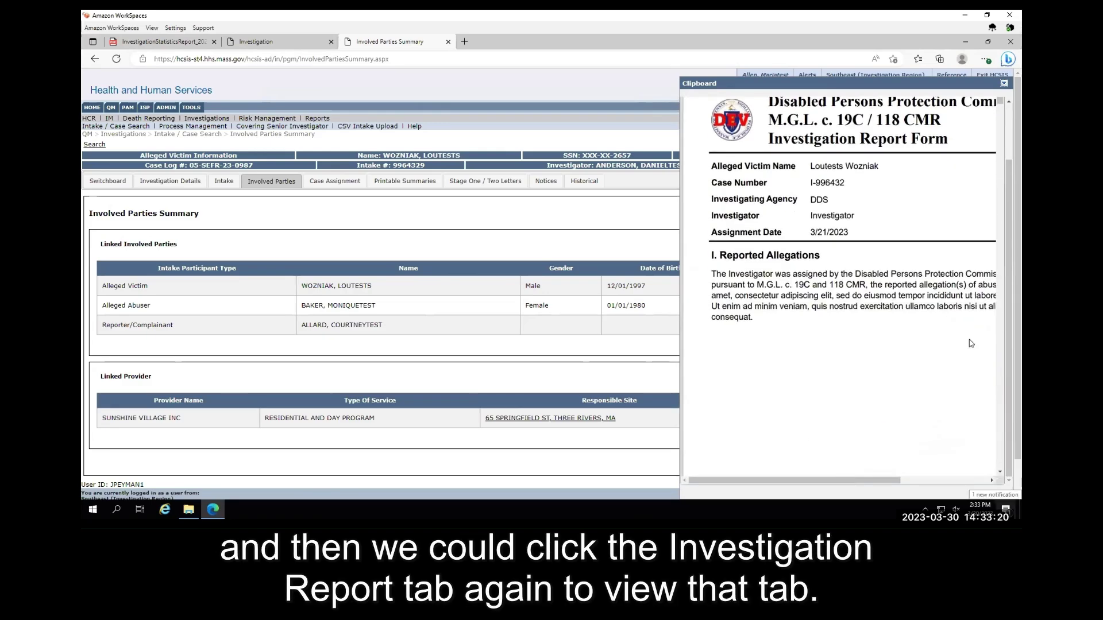
scroll(798, 307, "down", 10)
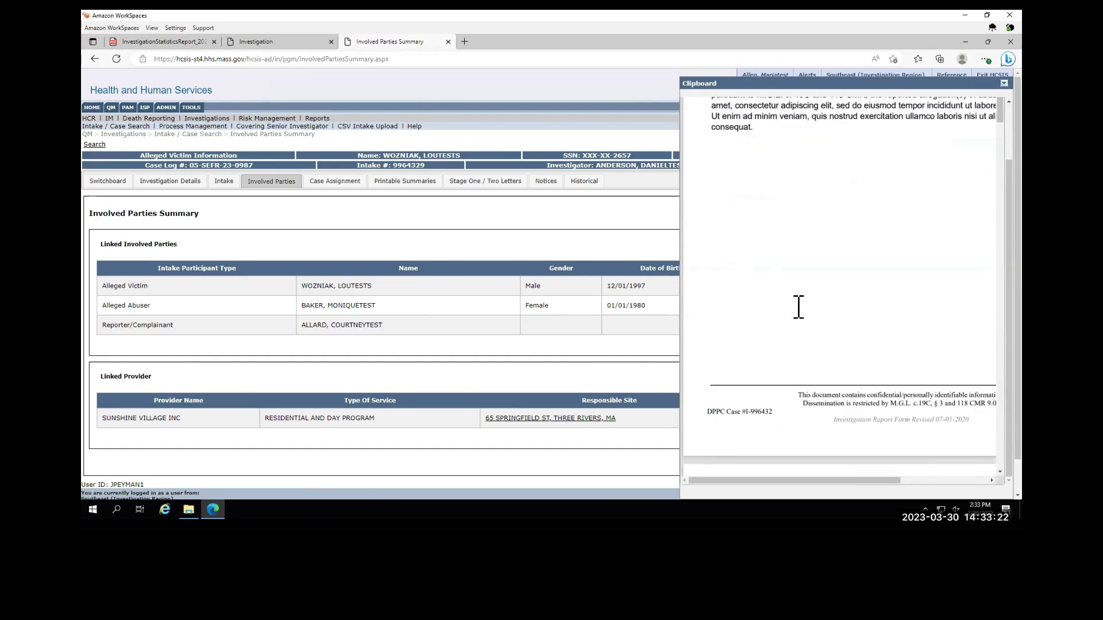
scroll(768, 343, "down", 1)
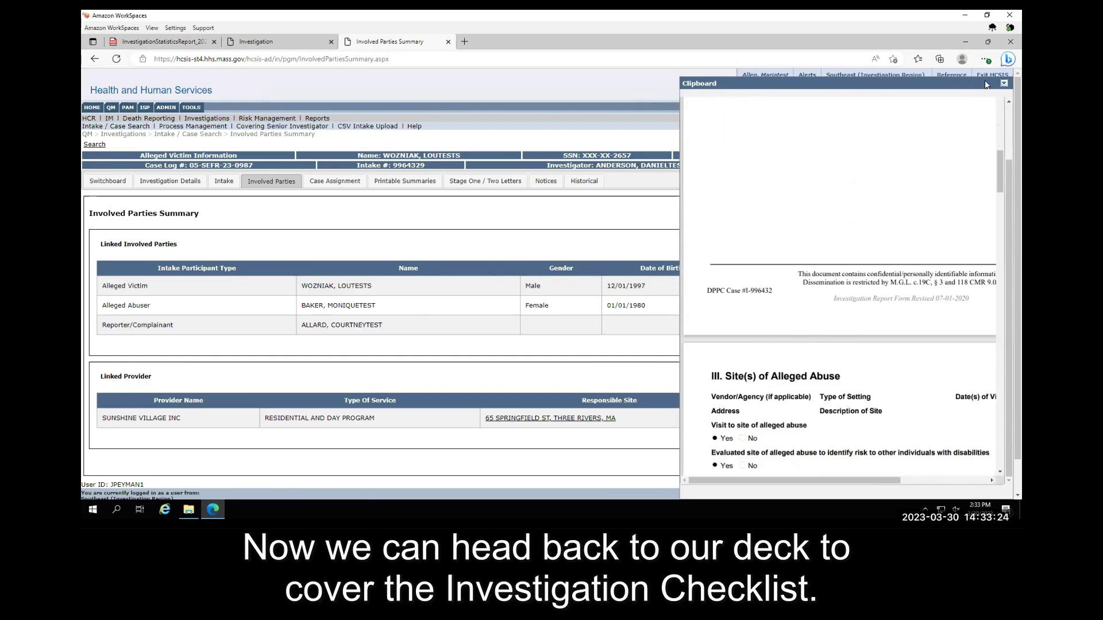
left_click(1004, 85)
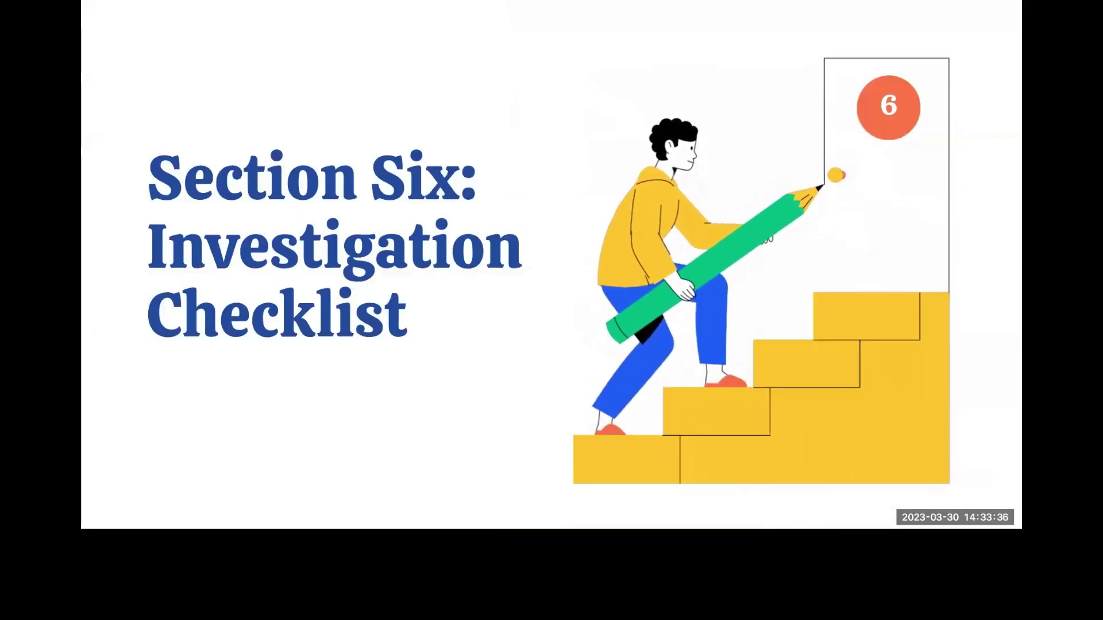
- Advance the slide deck from the Section Six title to the Relevant Dispositions slide
key("Right")
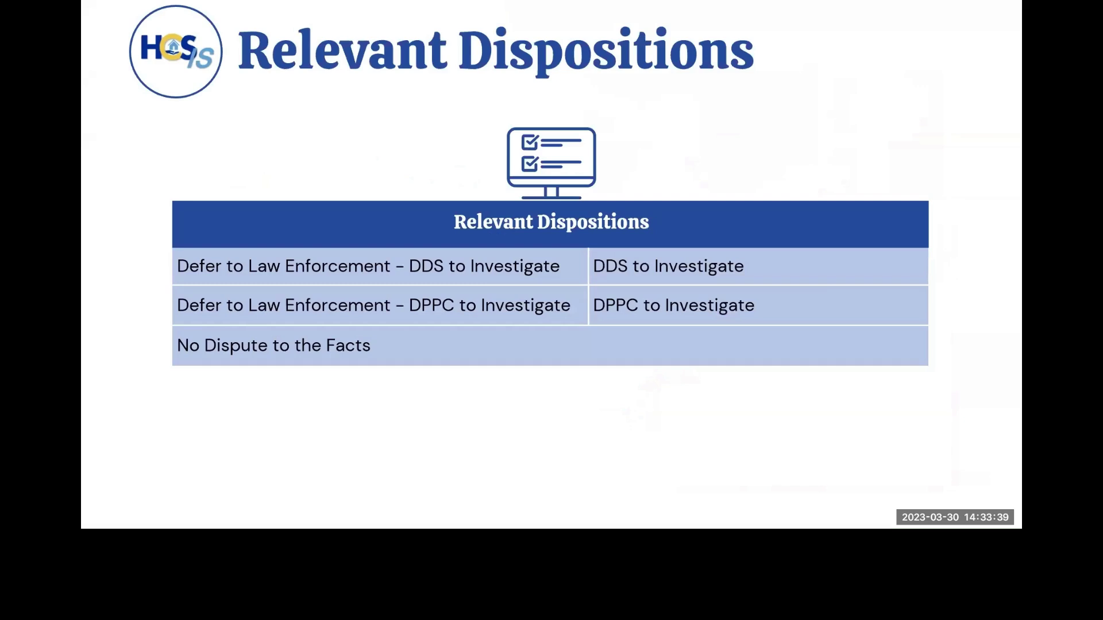
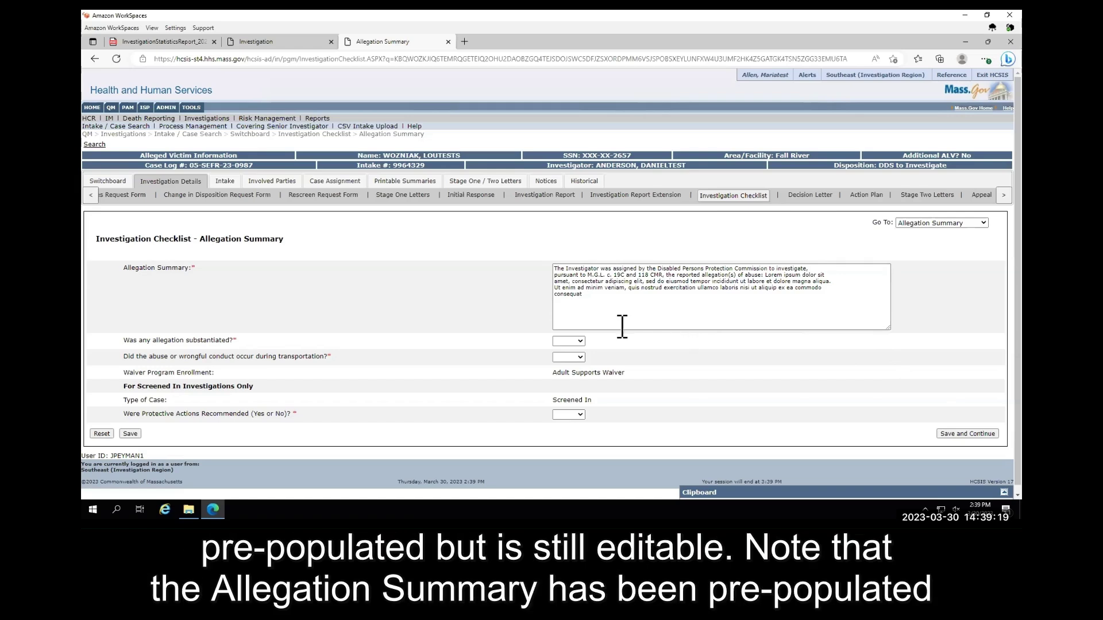
- Review the pre-filled Allegation Summary text and check its spelling suggestions
left_click(579, 281)
key("ctrl+a")
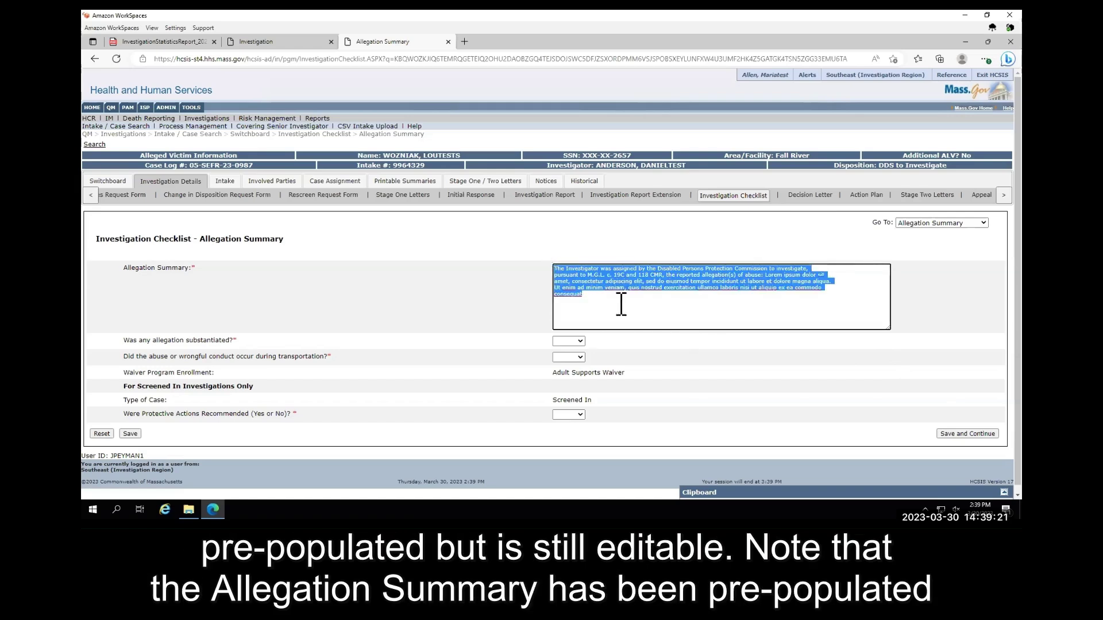
right_click(621, 305)
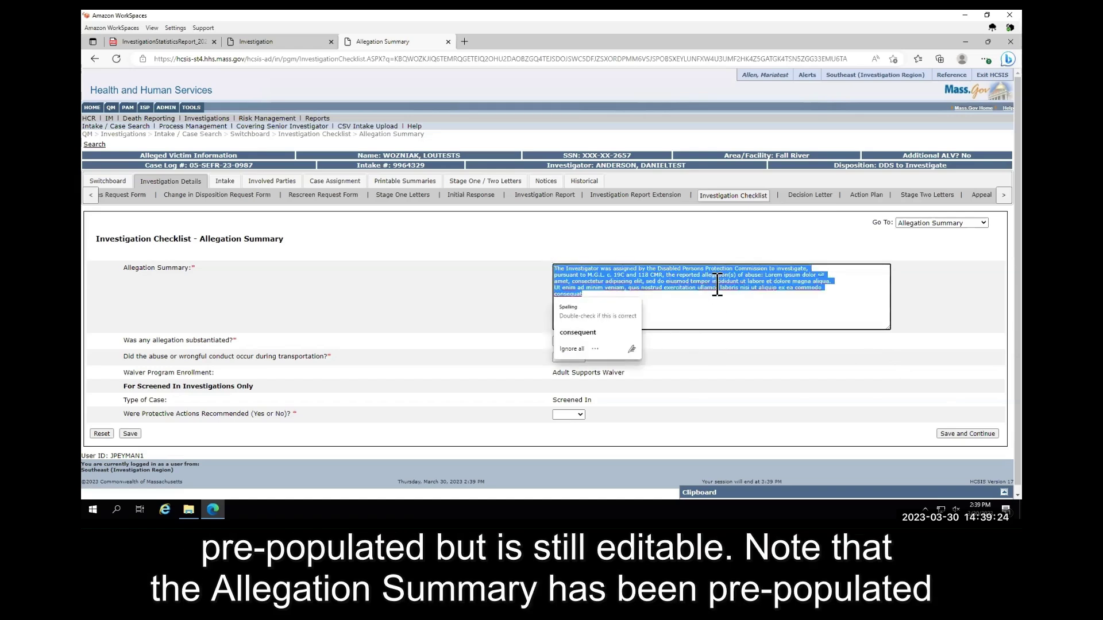
left_click(704, 311)
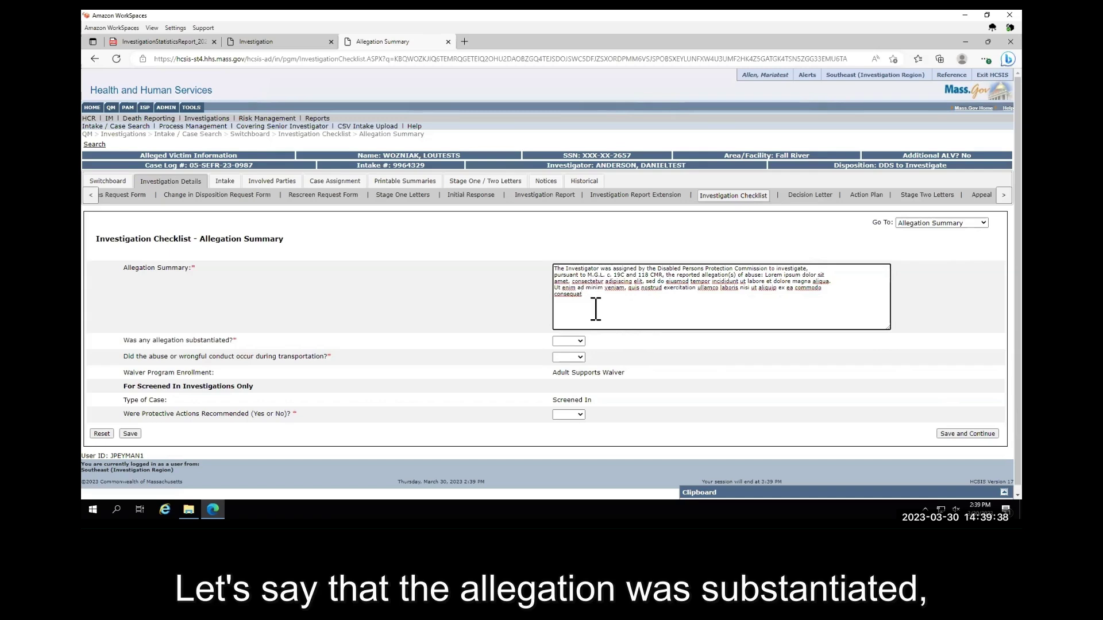
- Answer Substantiated Yes, Transportation No, Protective Actions No, and save the summary
left_click(565, 343)
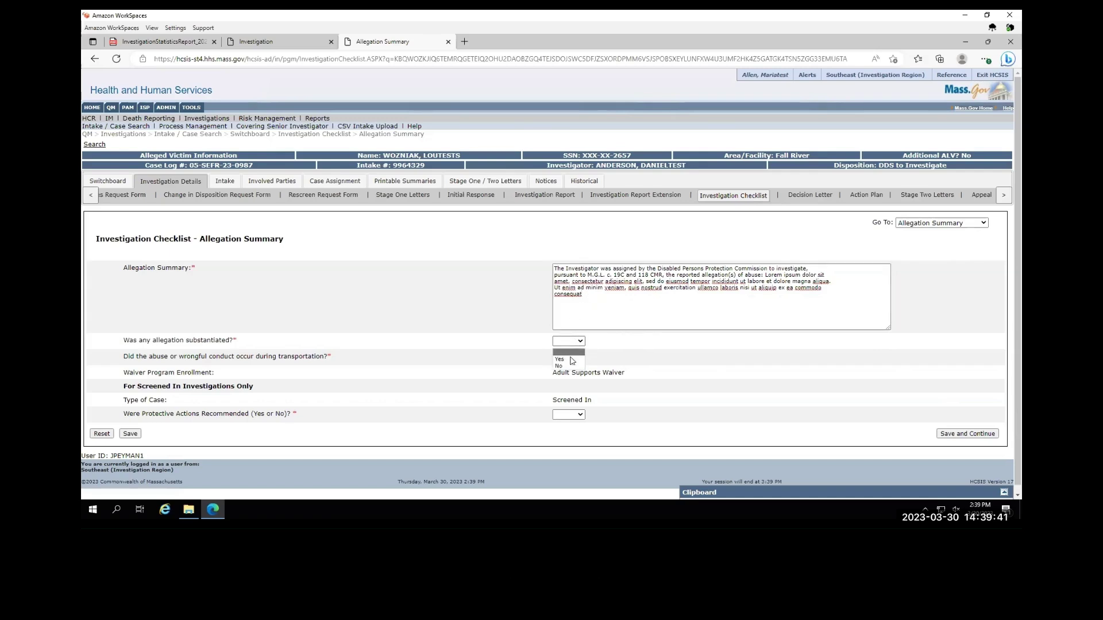
left_click(568, 360)
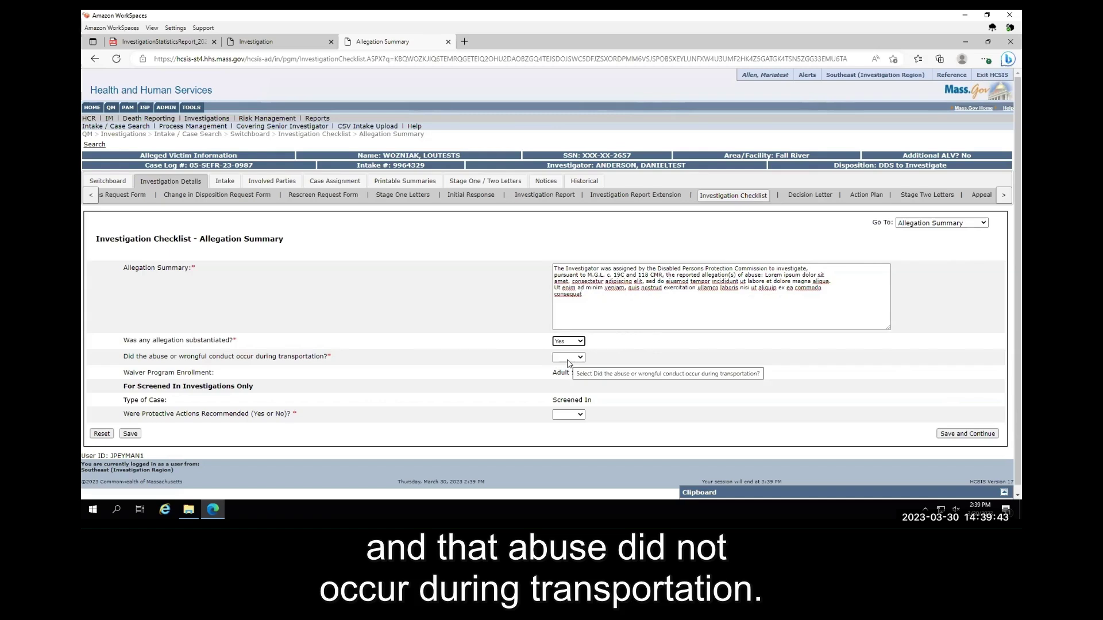
left_click(568, 359)
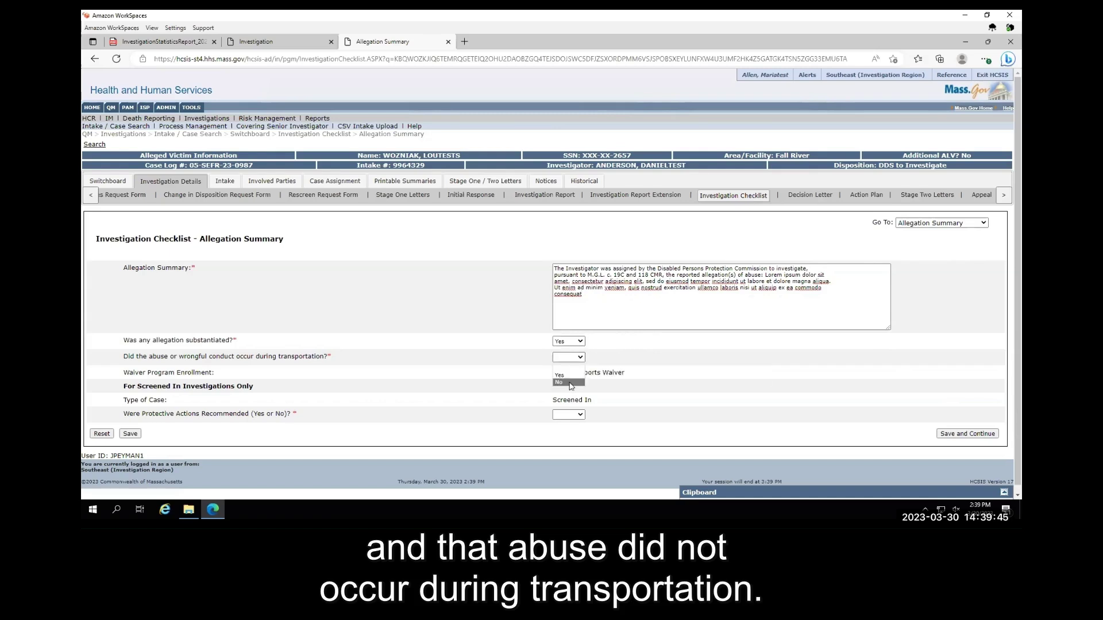
left_click(571, 385)
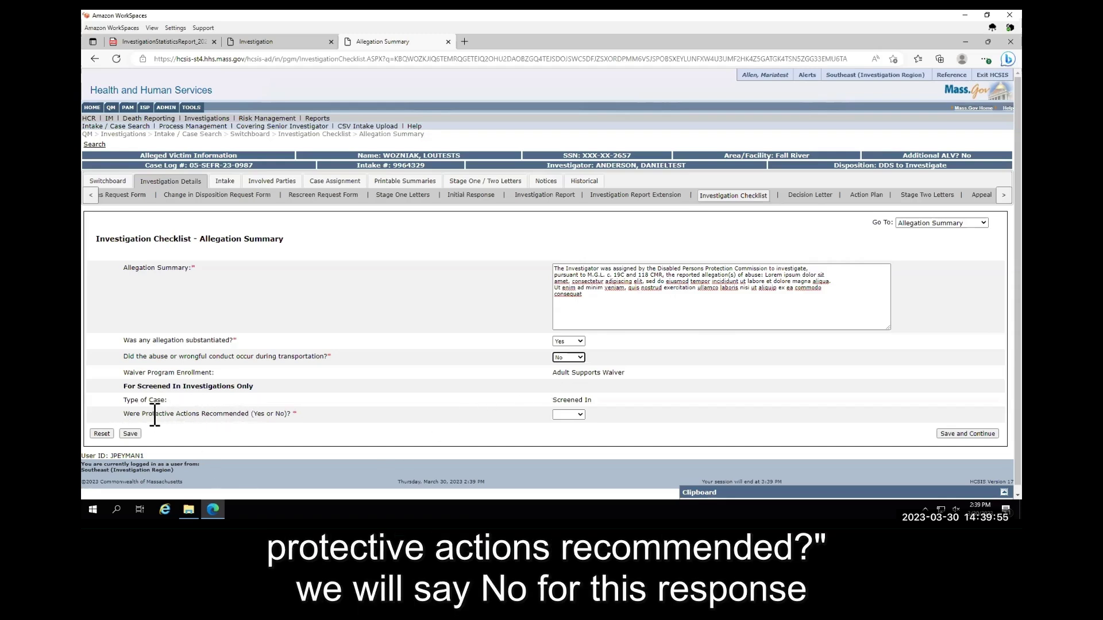
left_click(581, 415)
left_click(572, 440)
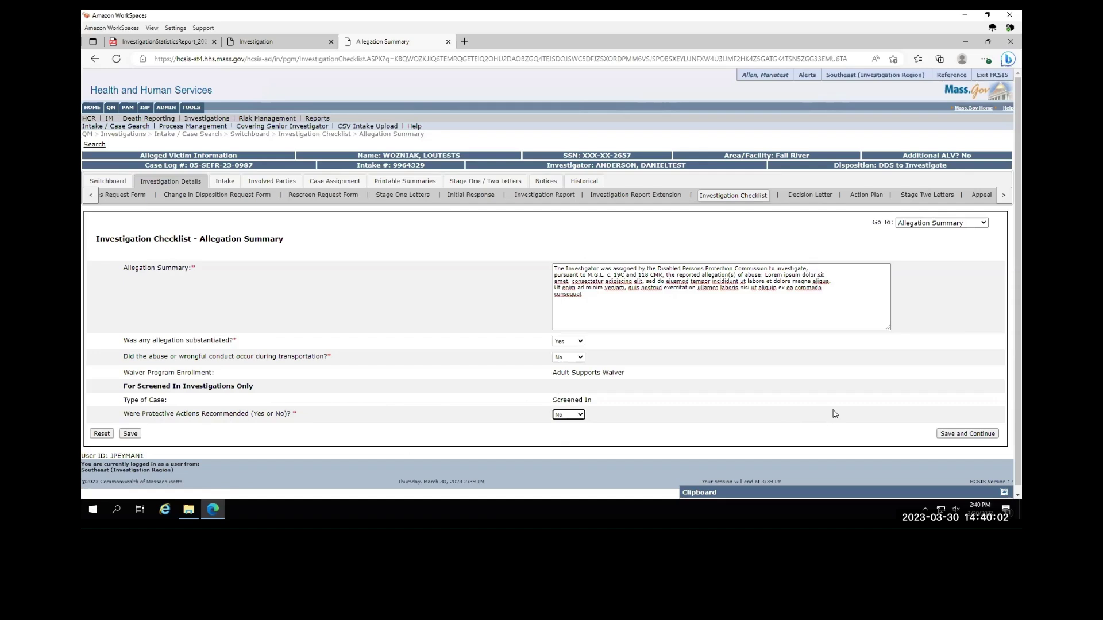
left_click(946, 434)
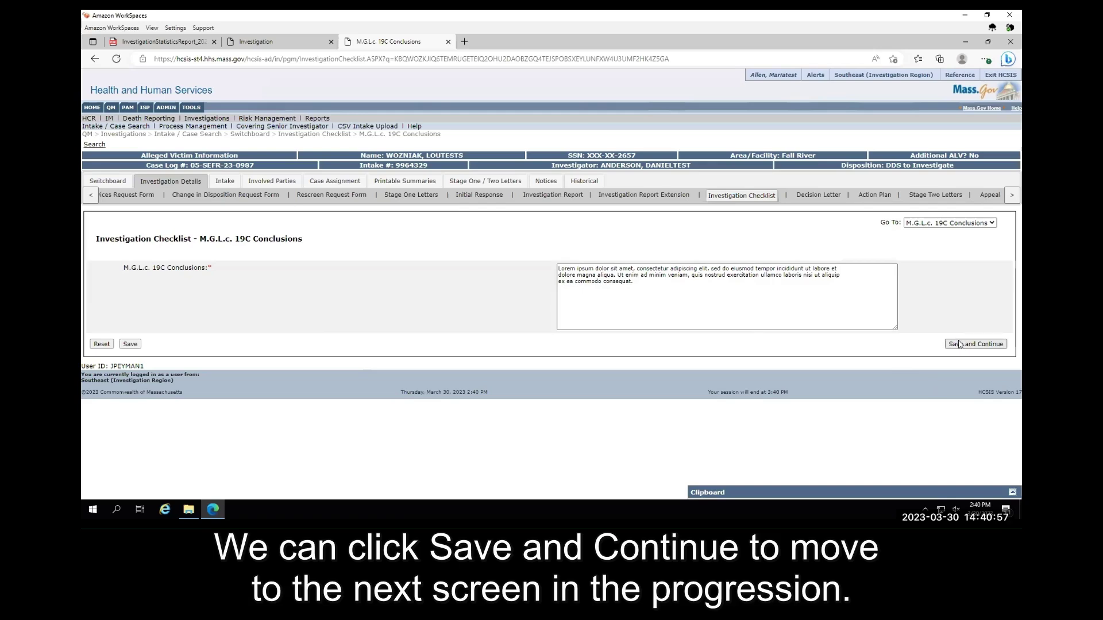
- Keep the pre-populated 19C Conclusions text unchanged and save to reach Abuser Information
left_click(958, 344)
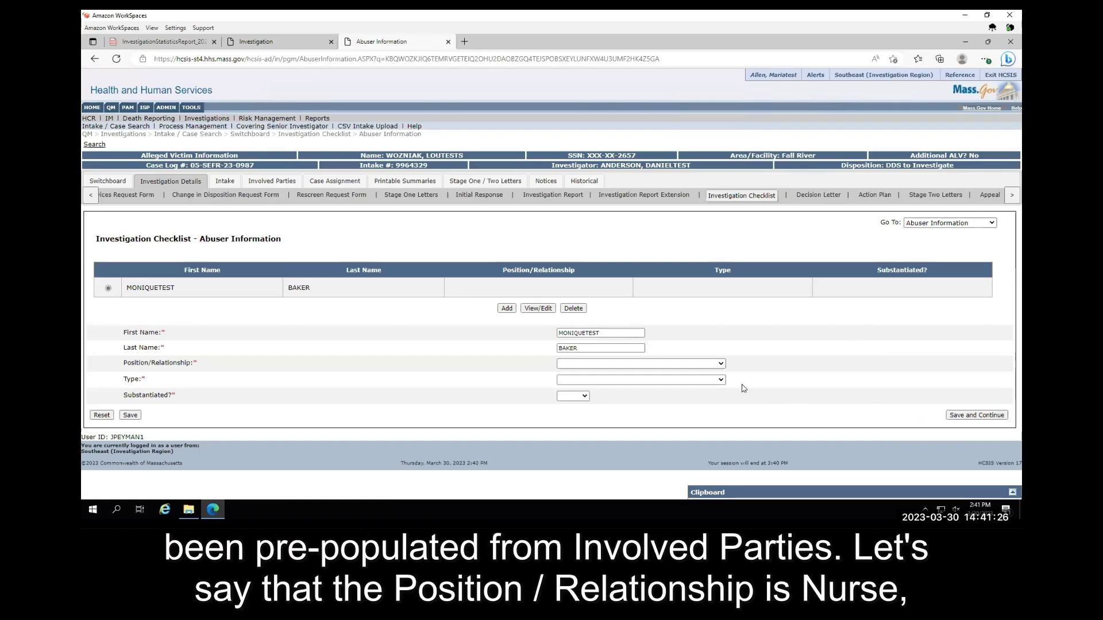
- Set the alleged abuser to Nurse, Paid Caretaker, substantiated Yes, and save
left_click(721, 364)
left_click(582, 262)
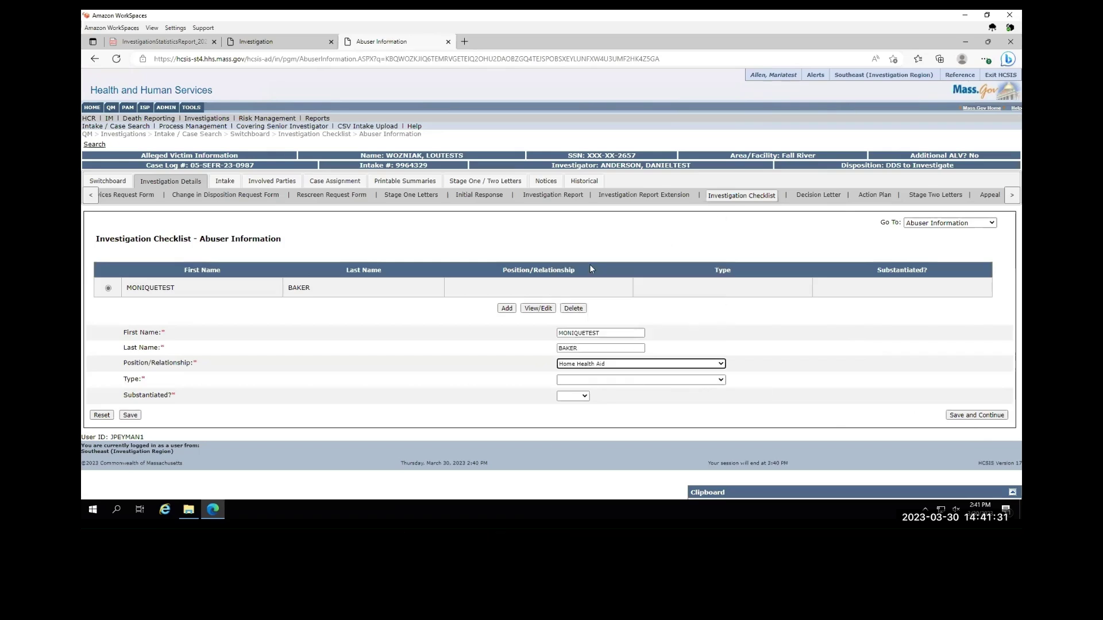
left_click(567, 364)
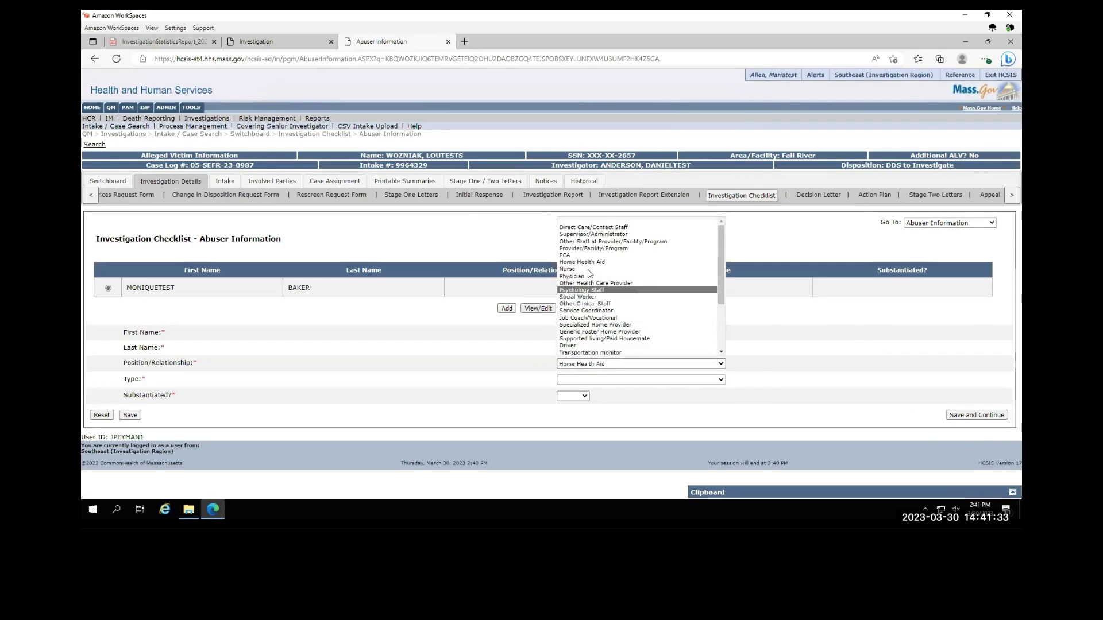
left_click(580, 272)
left_click(579, 382)
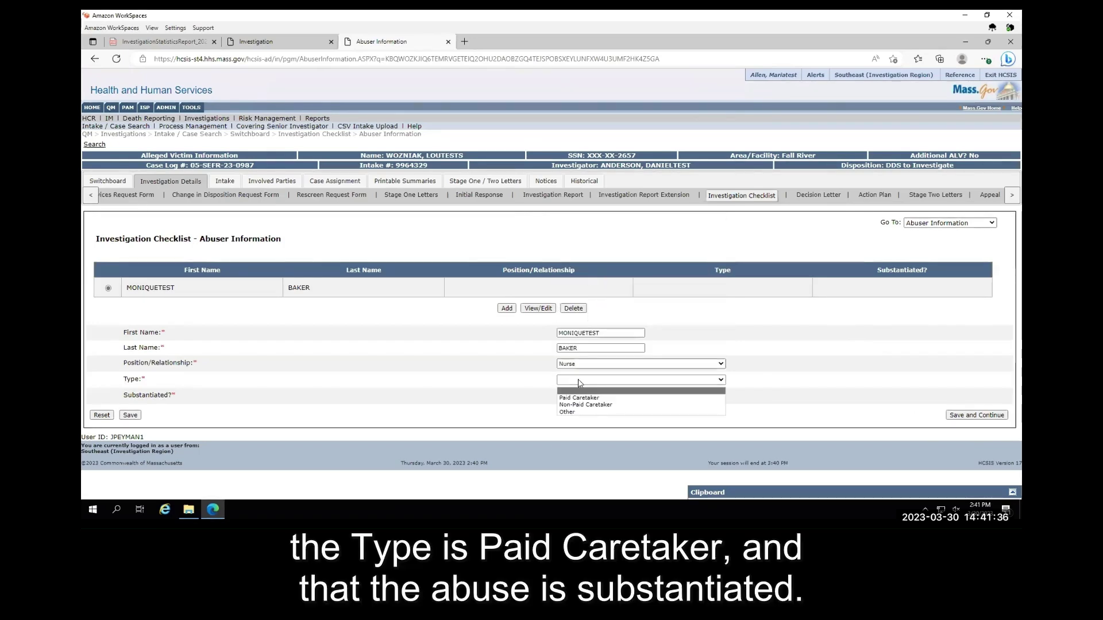
left_click(578, 398)
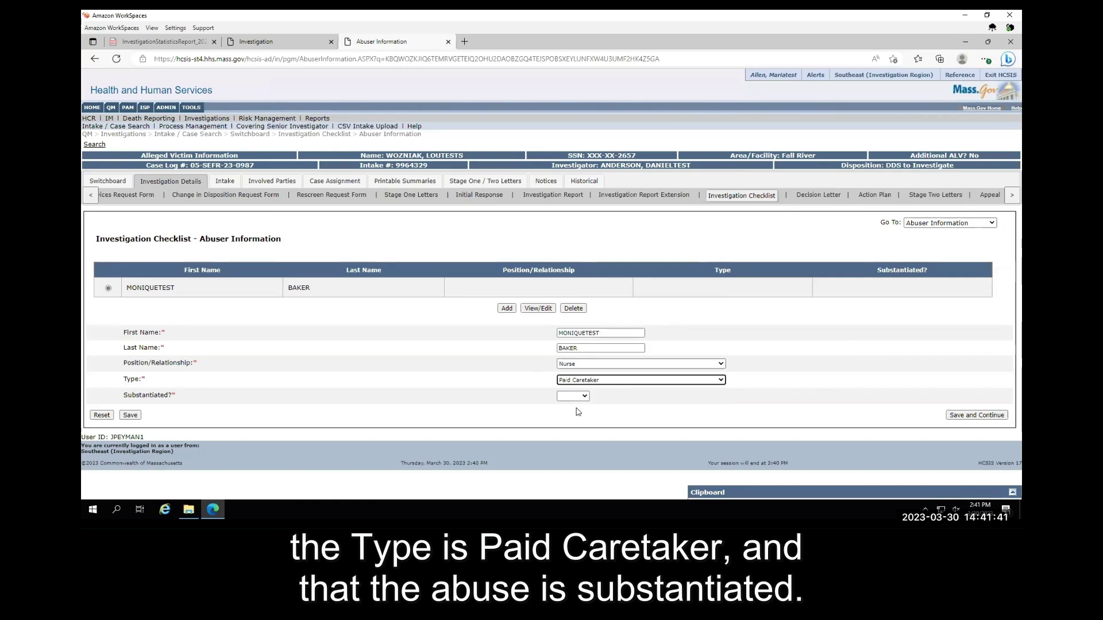
left_click(576, 397)
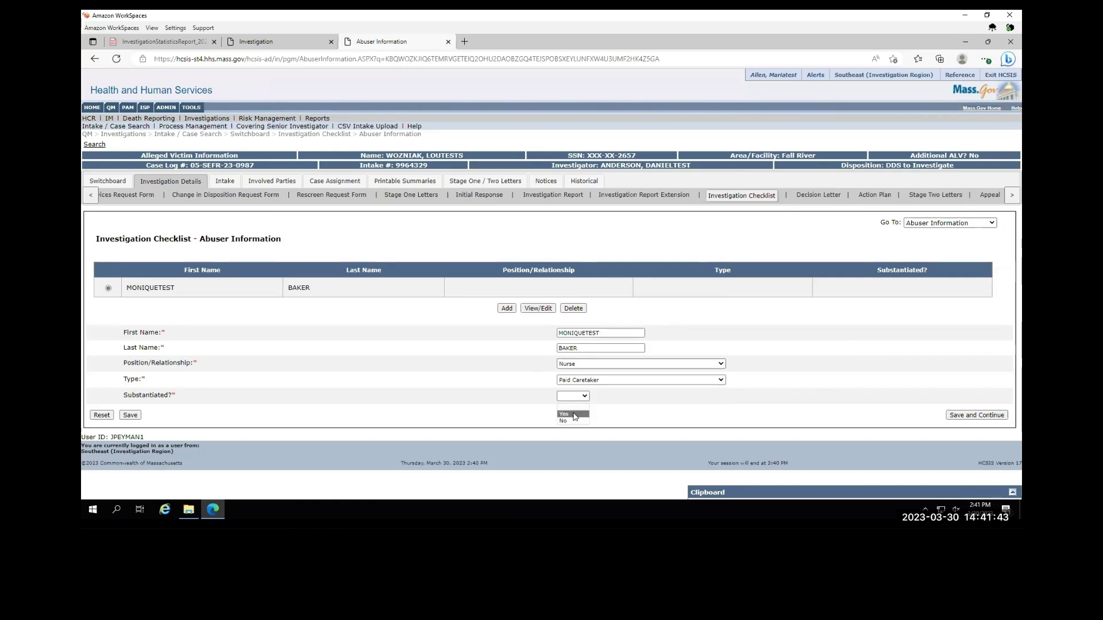
left_click(575, 415)
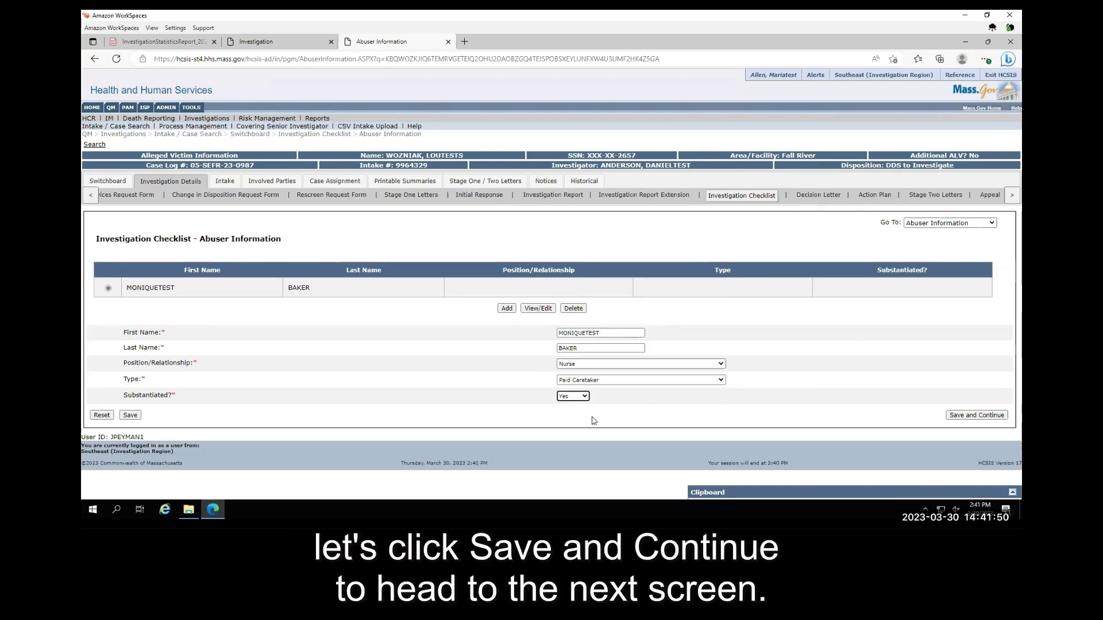
left_click(955, 416)
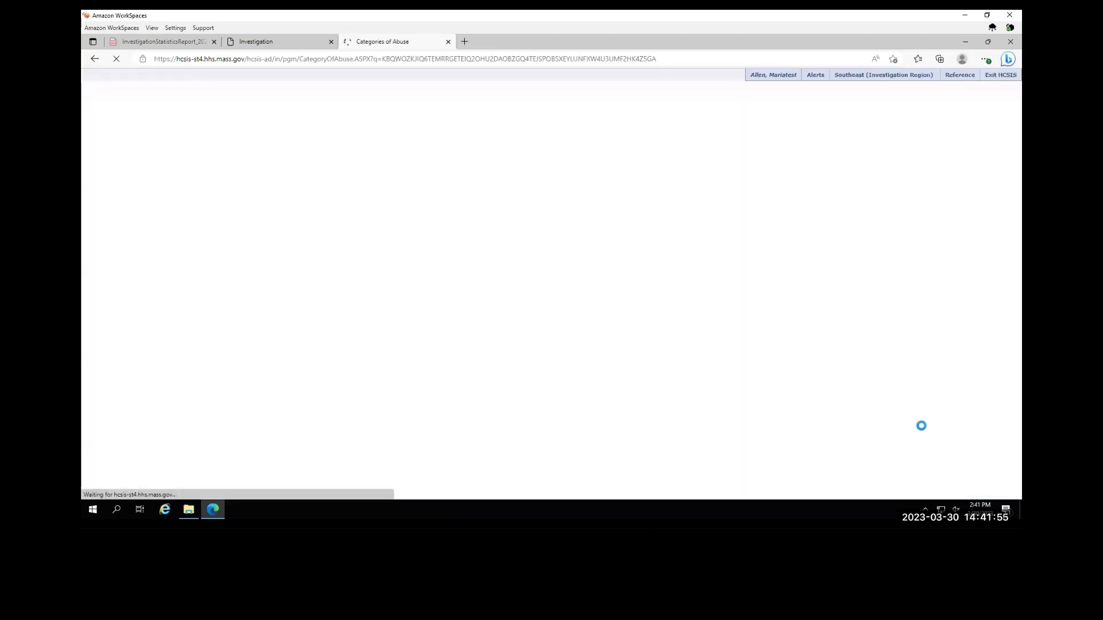
scroll(471, 333, "down", 2)
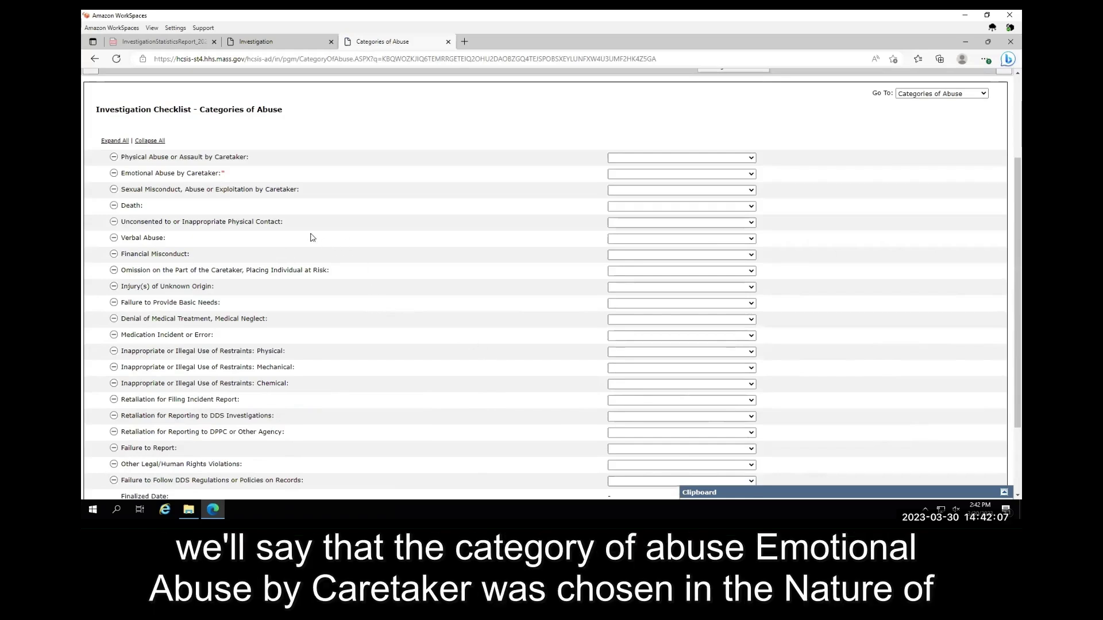
left_click_drag(227, 173, 122, 171)
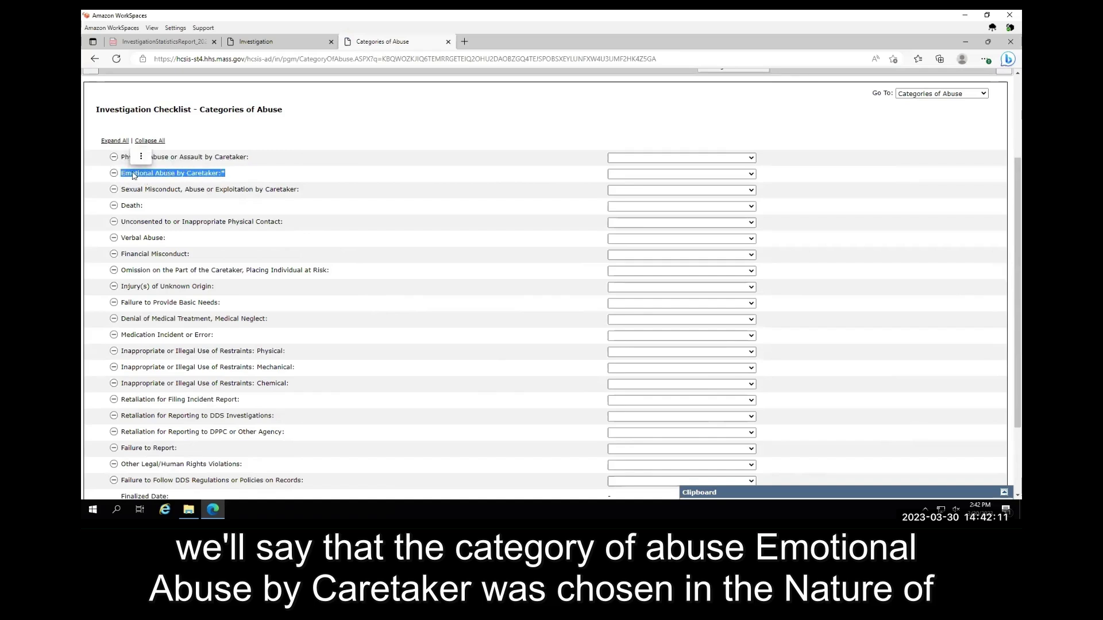
left_click(489, 176)
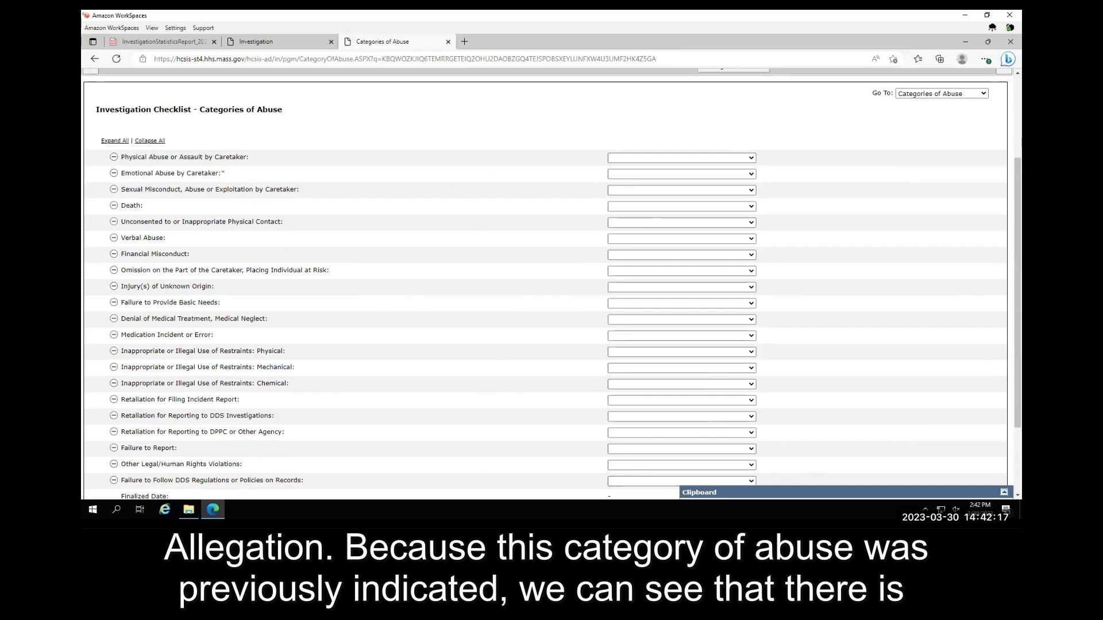
double_click(224, 172)
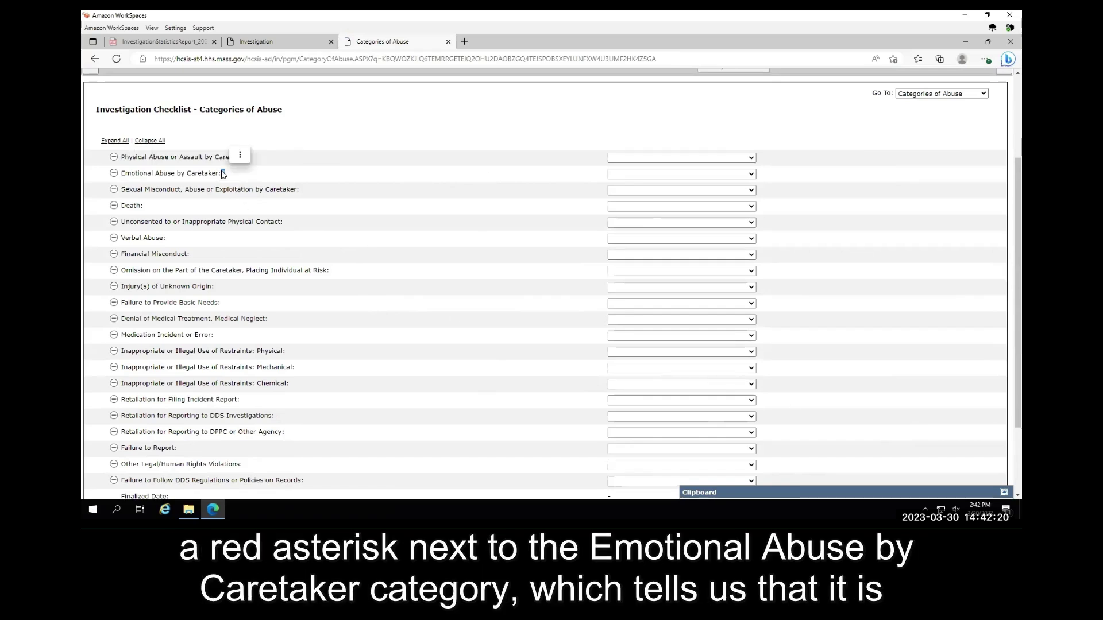
left_click(274, 182)
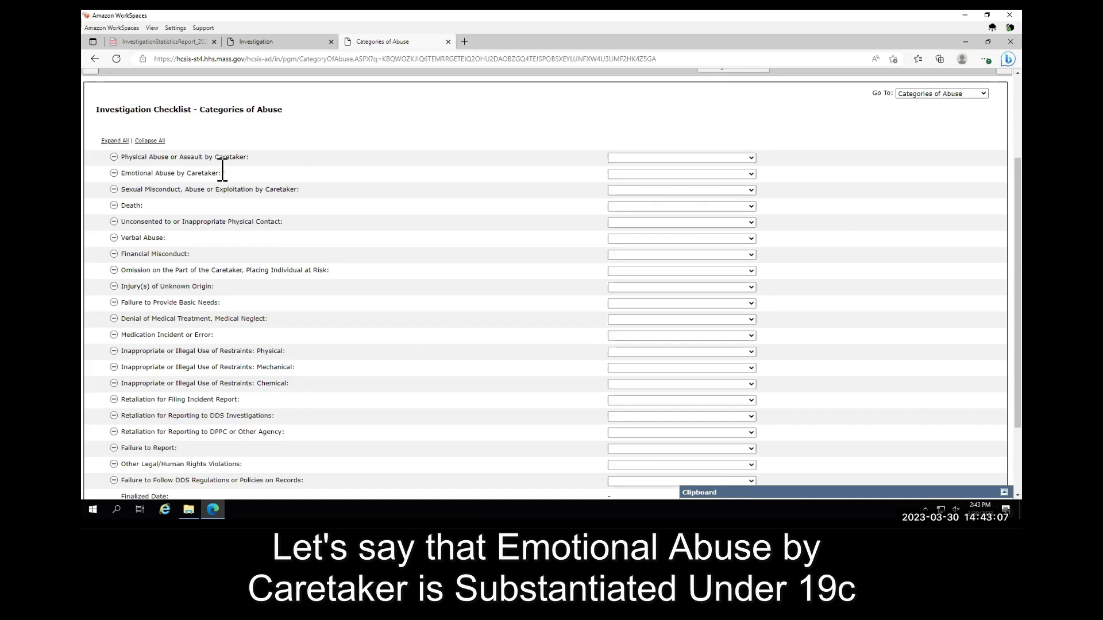
- Set Emotional Abuse by Caretaker to Substantiated under 19C with Threatening physical abuse subtype
left_click(619, 175)
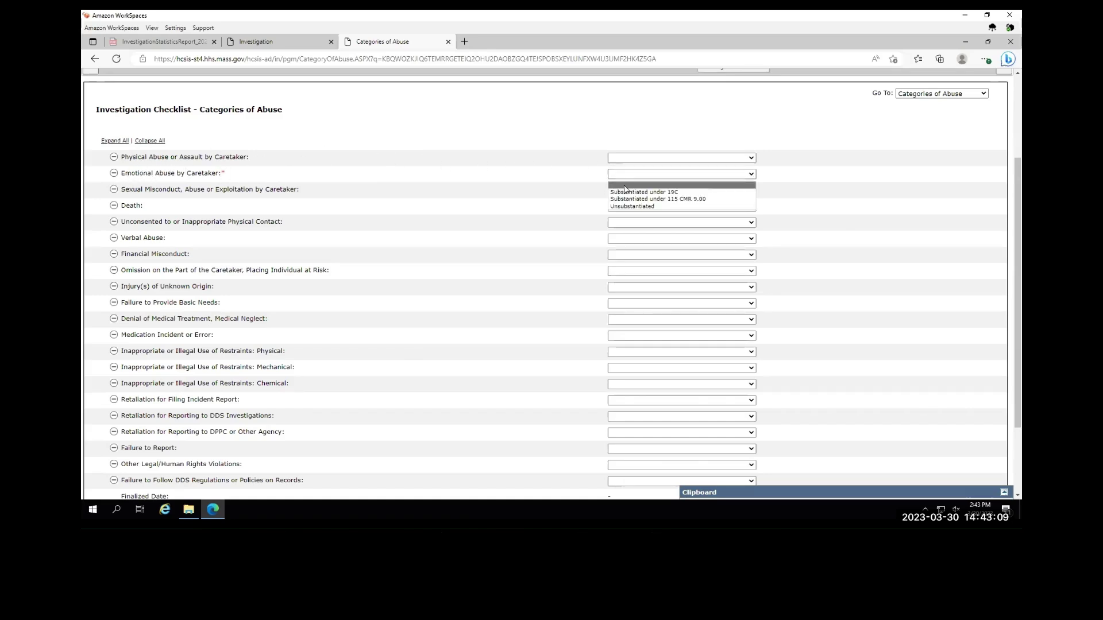
left_click(626, 193)
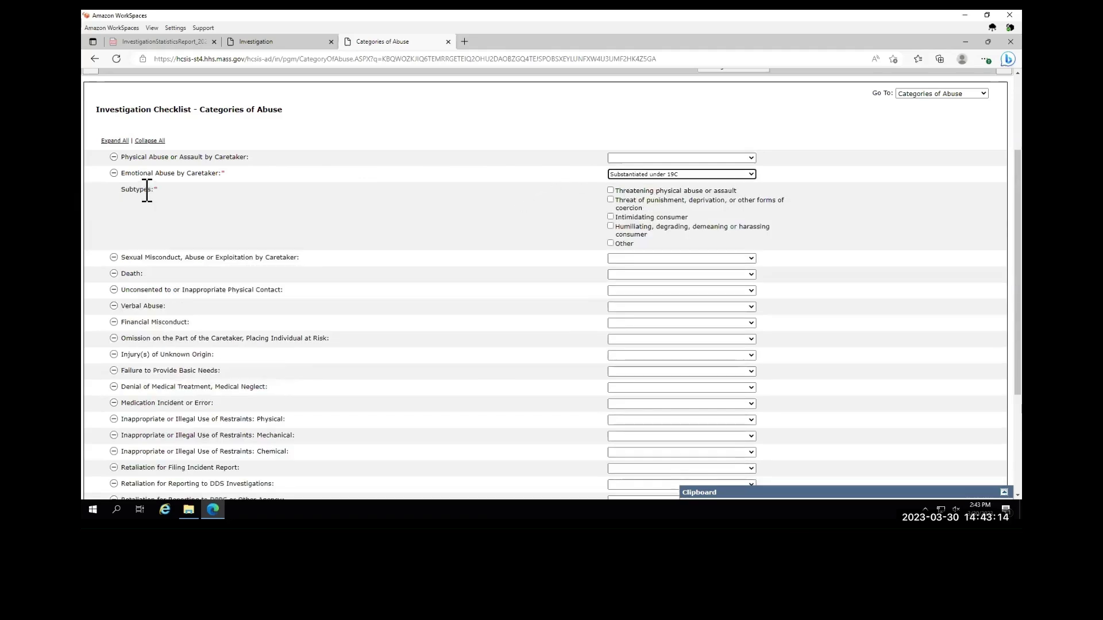
left_click_drag(148, 191, 175, 171)
left_click(288, 214)
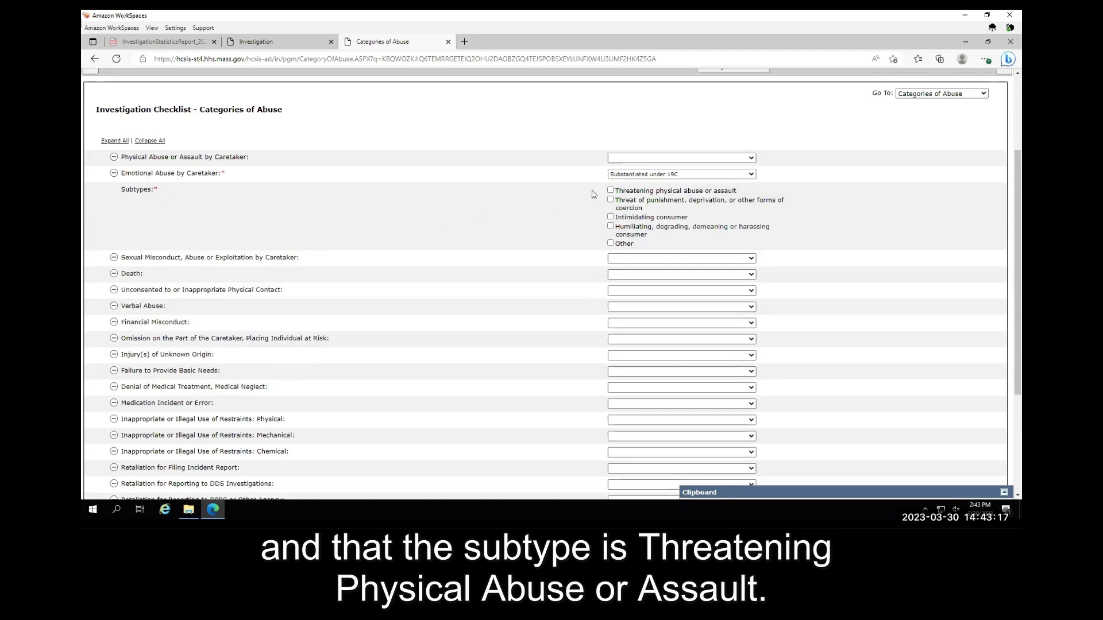
left_click(610, 191)
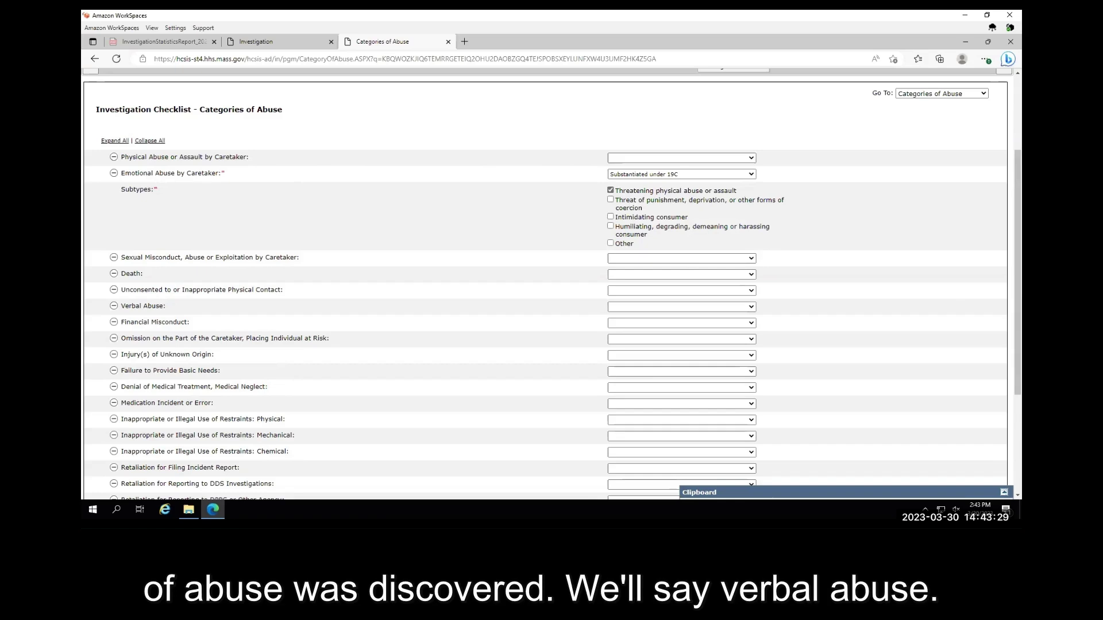
- Set Verbal Abuse to Substantiated under 19C with the Teasing, name calling subtype
left_click_drag(166, 306, 119, 306)
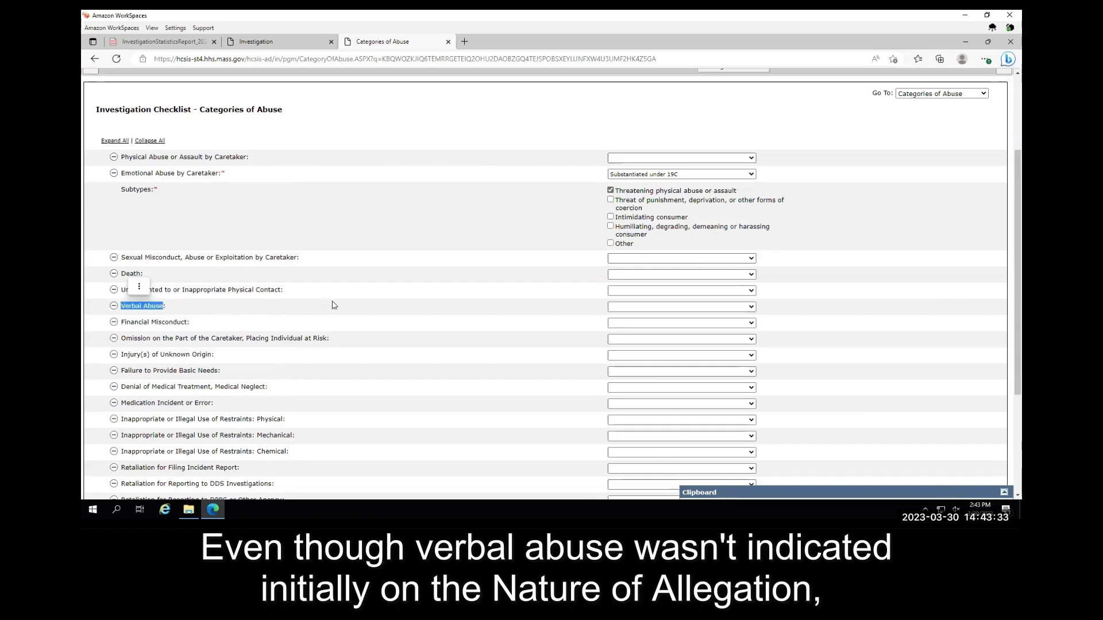
left_click(353, 311)
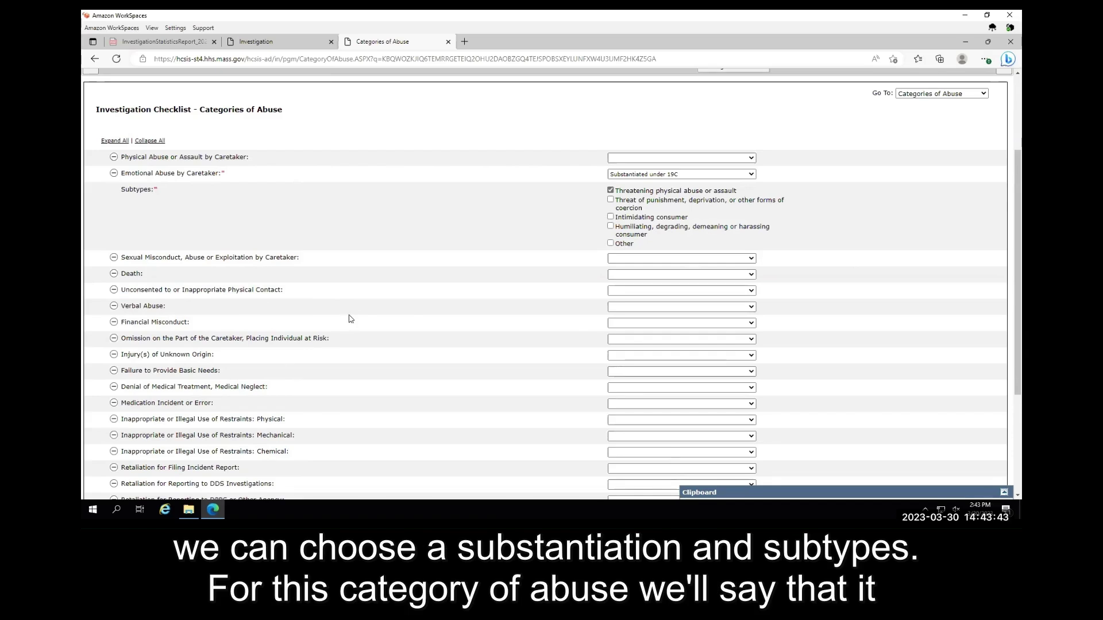
left_click(609, 308)
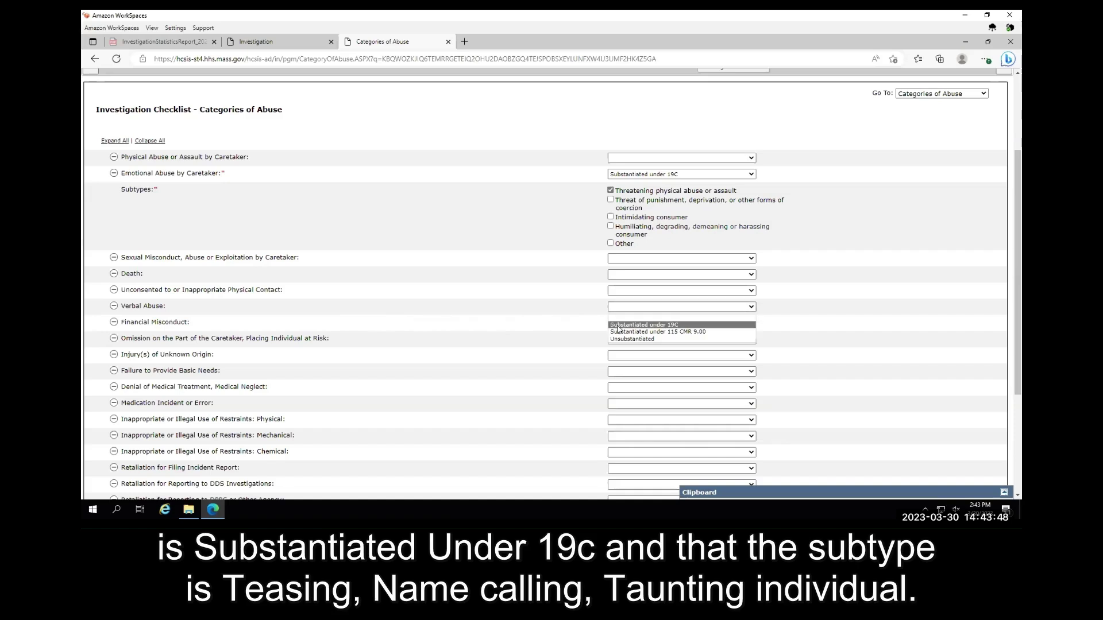
left_click(618, 325)
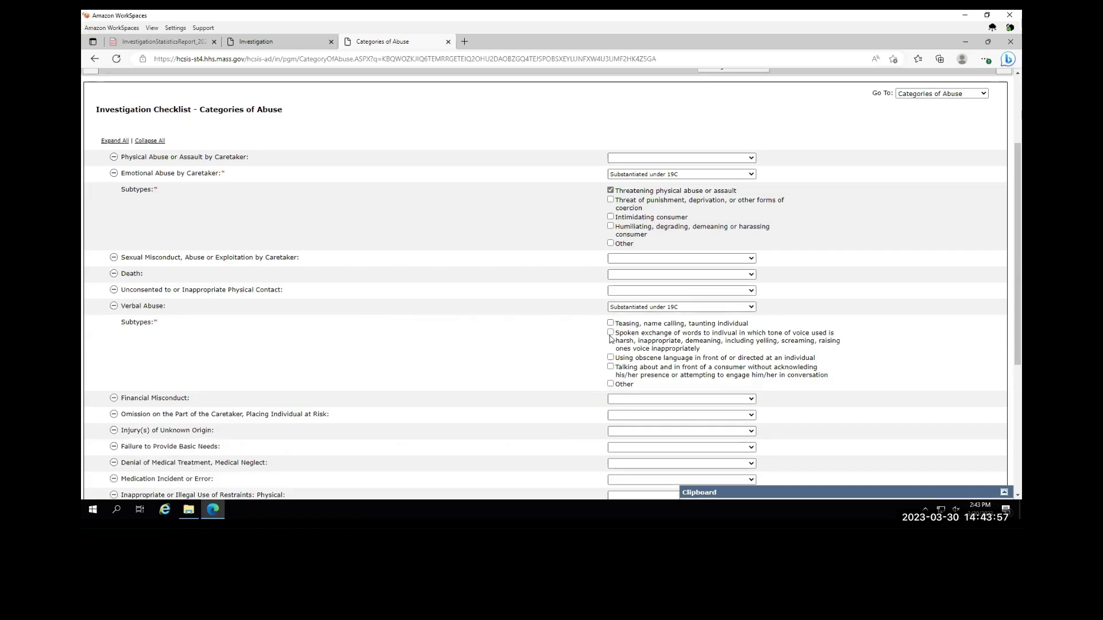
left_click(611, 324)
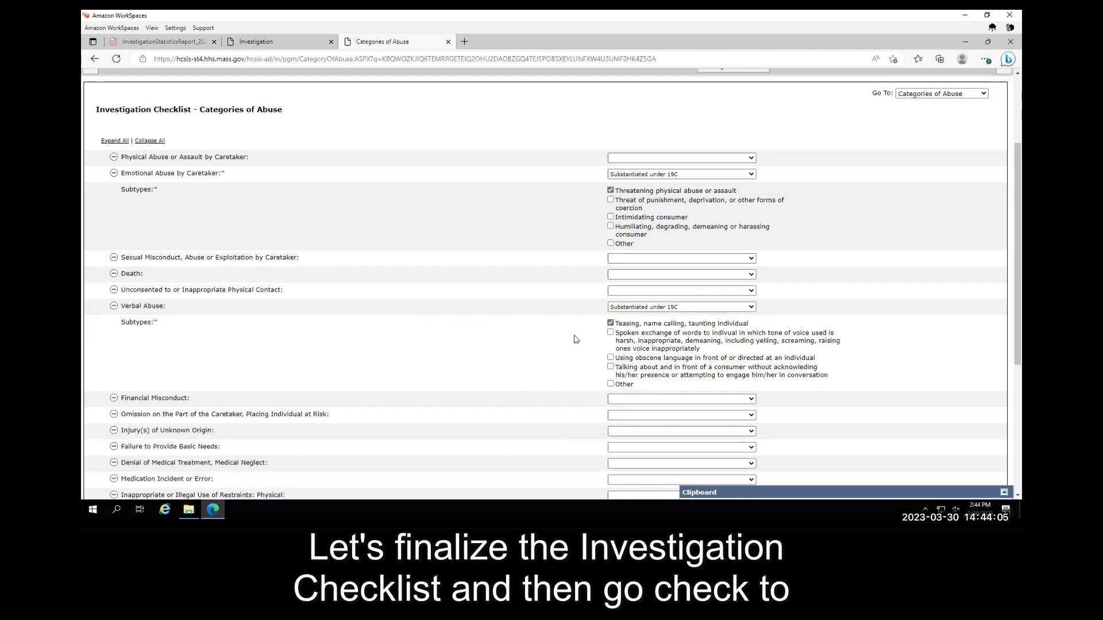
scroll(540, 350, "down", 5)
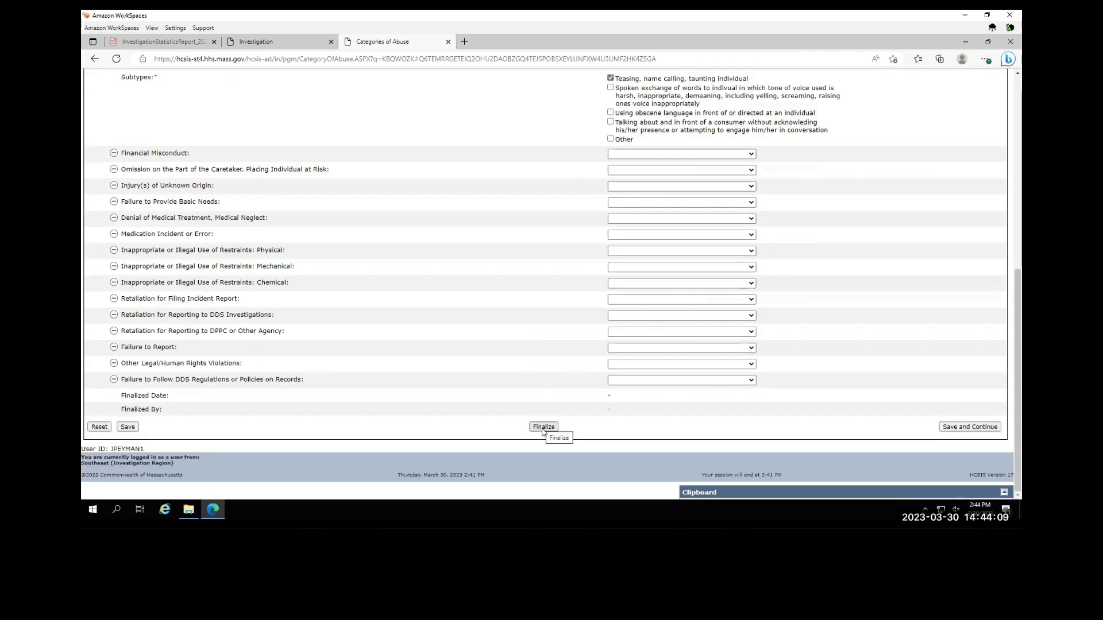
- Finalize the Investigation Checklist so it shows as finalized on 03/30/2023
left_click(543, 428)
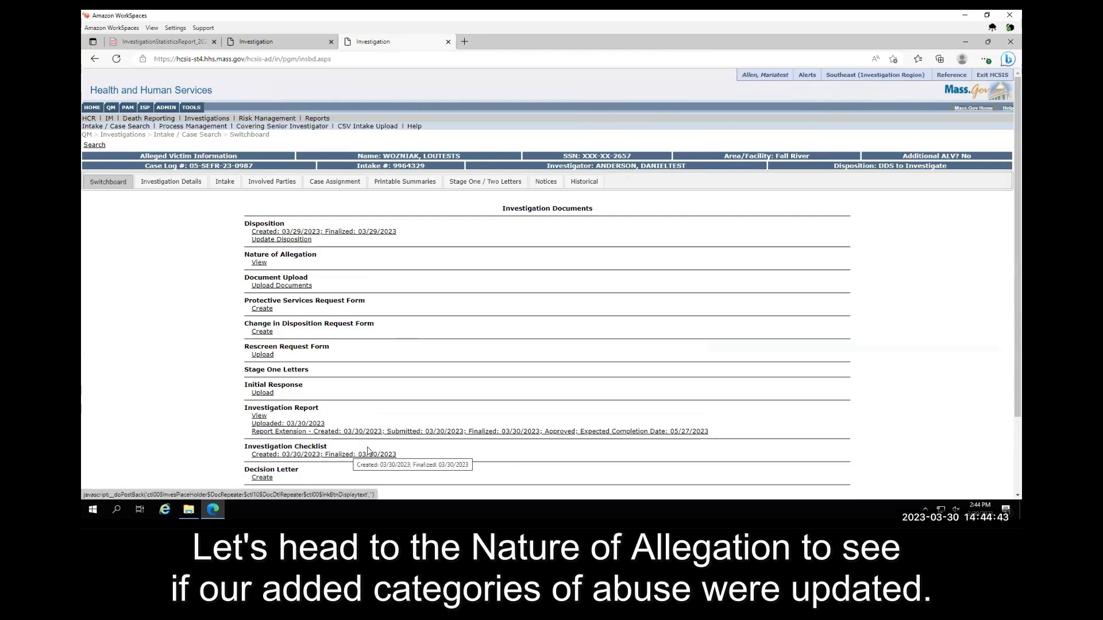
- View the Nature of Allegation and highlight its new Verbal Abuse entry
left_click(258, 262)
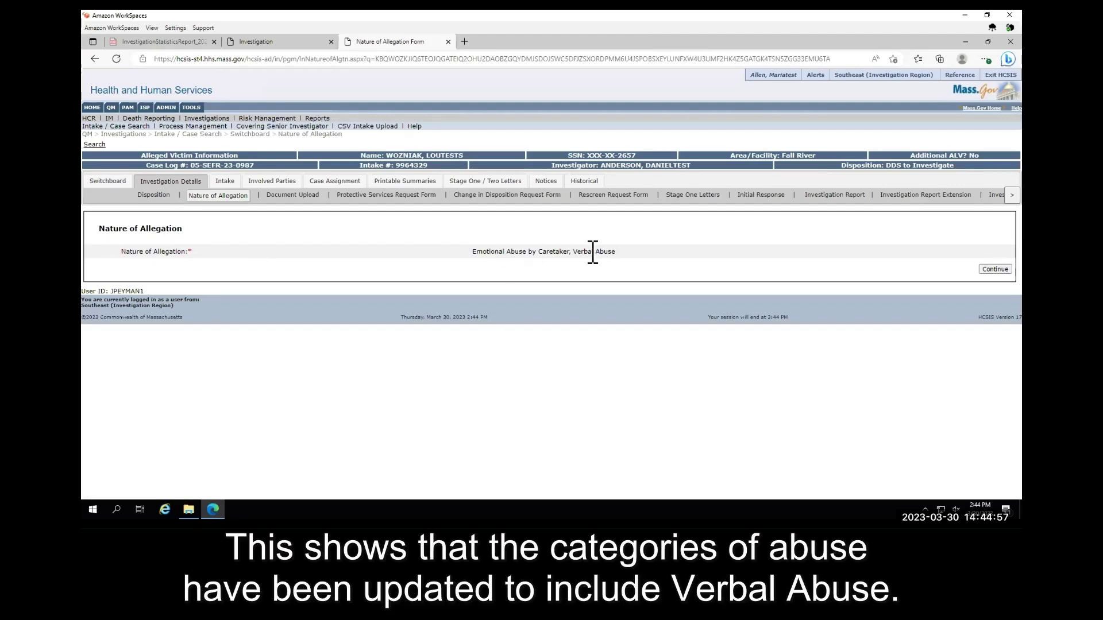
left_click_drag(615, 252, 572, 252)
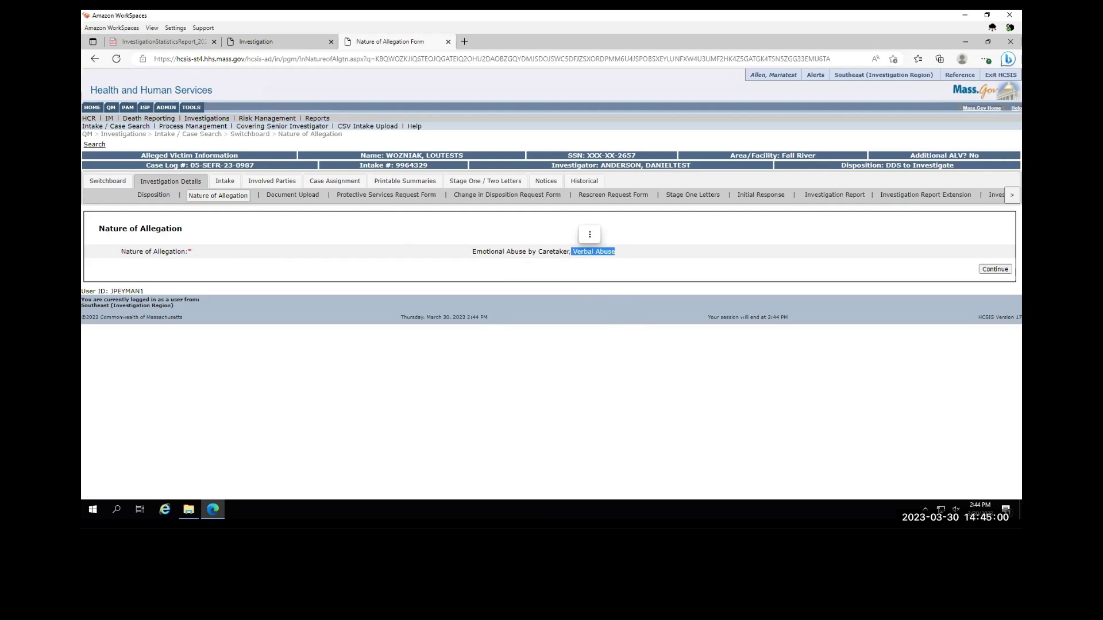